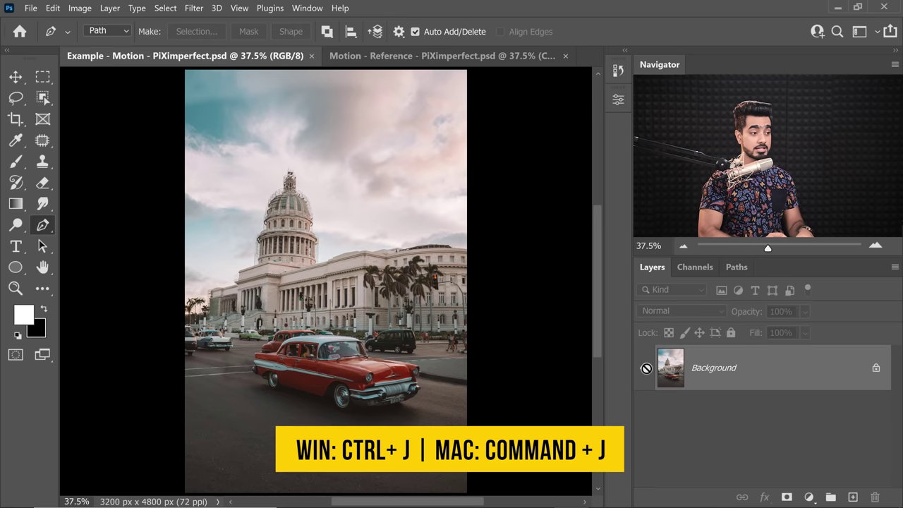
Duplicate the photo twice and rename the top copy 'Car'.
{"action": "key", "text": "ctrl+j"}
{"action": "key", "text": "ctrl+j"}
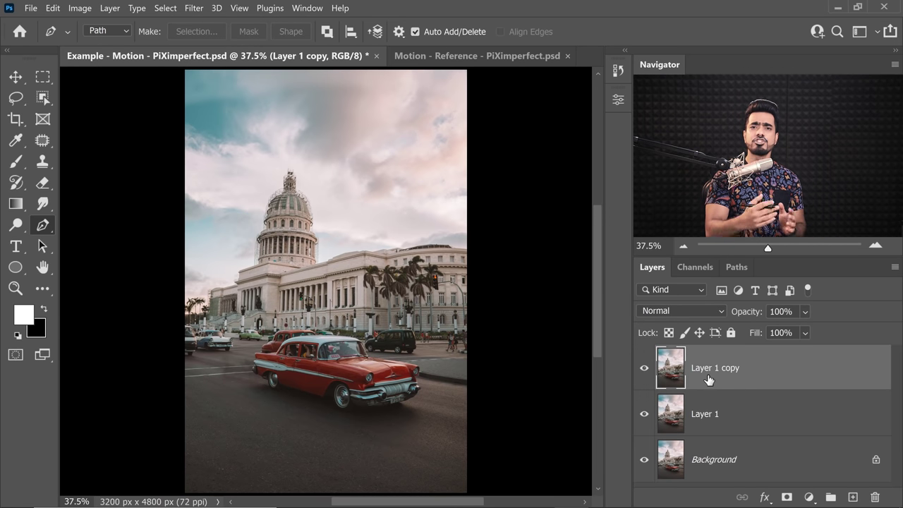
{"action": "left_click", "coordinate": [710, 428]}
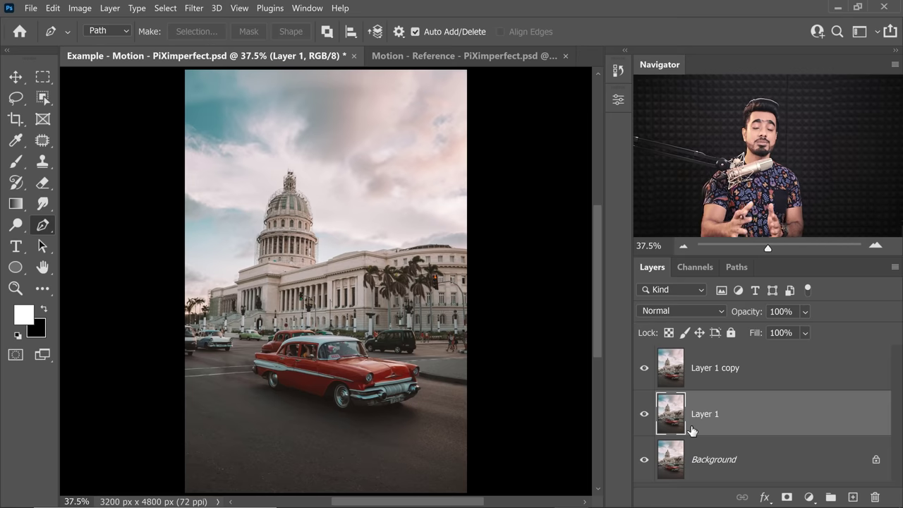
{"action": "double_click", "coordinate": [701, 369]}
{"action": "type", "text": "Car"}
{"action": "key", "text": "Return"}
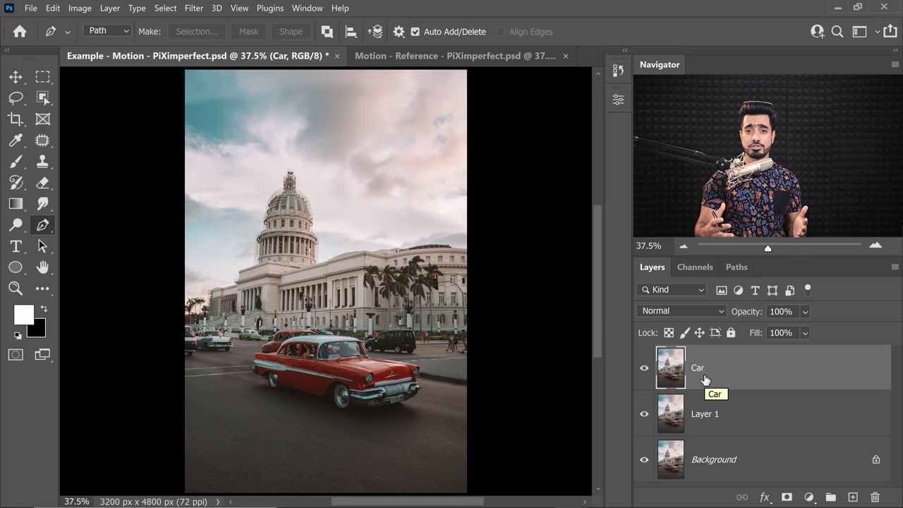
Load the Car path as a selection and mask the Car layer to the red car.
{"action": "left_click", "coordinate": [737, 266]}
{"action": "left_click", "coordinate": [649, 309], "text": "ctrl"}
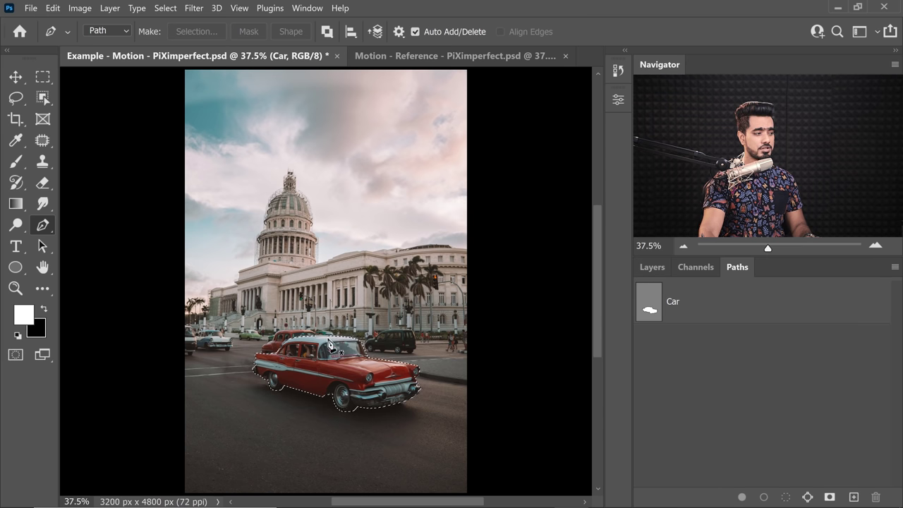
{"action": "scroll", "coordinate": [335, 361], "scroll_direction": "up", "scroll_amount": 4}
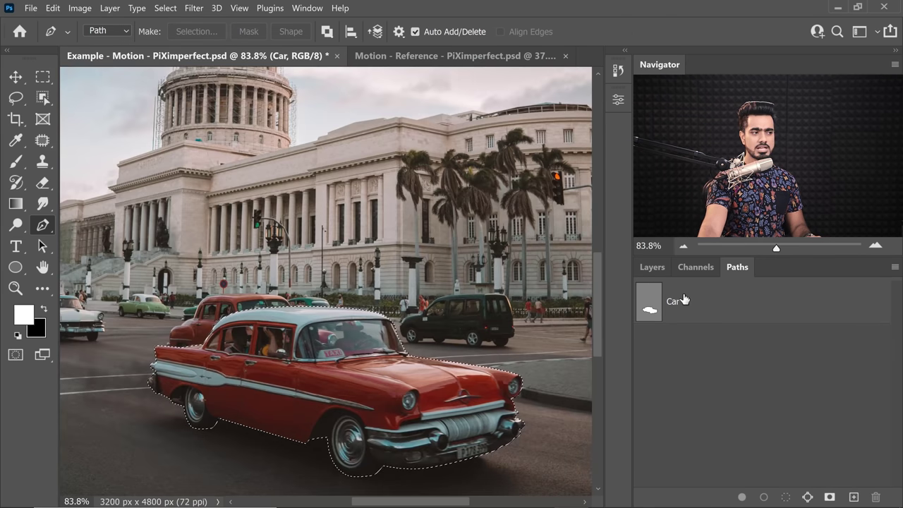
{"action": "key", "text": "ctrl+d"}
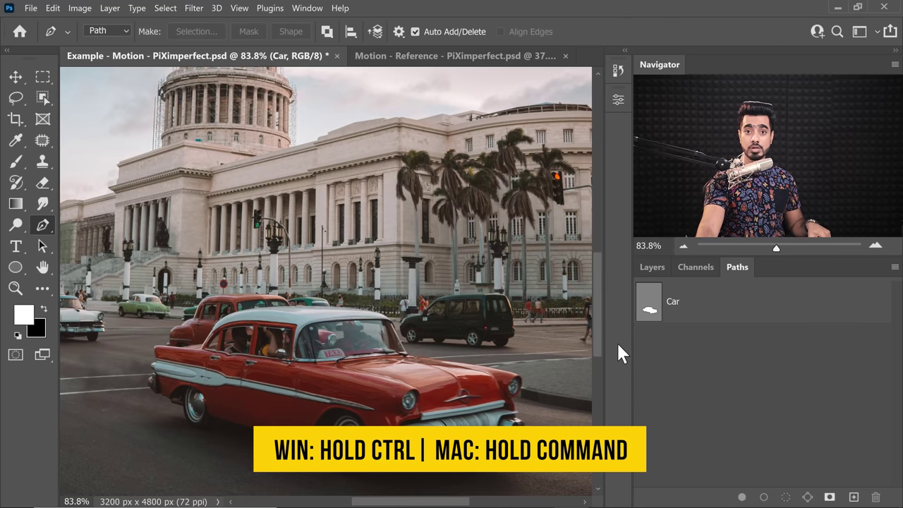
{"action": "left_click", "coordinate": [649, 310], "text": "ctrl"}
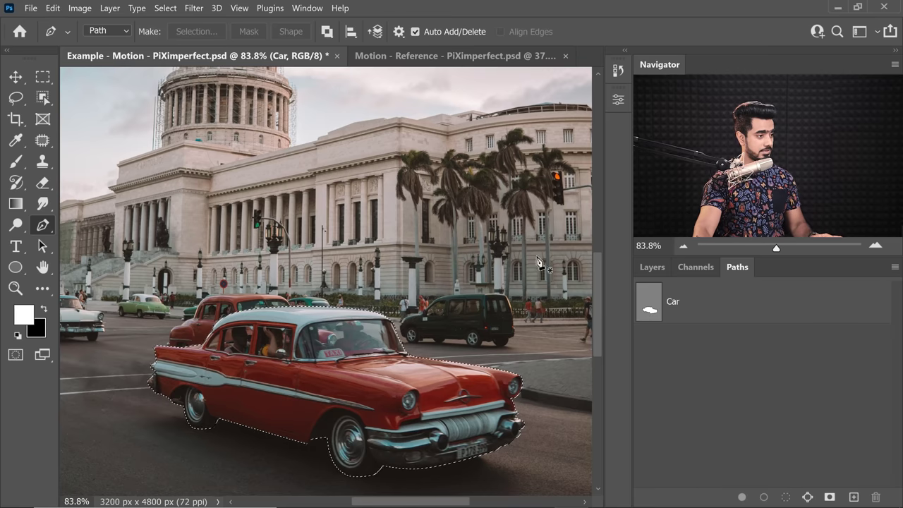
{"action": "left_click", "coordinate": [650, 272]}
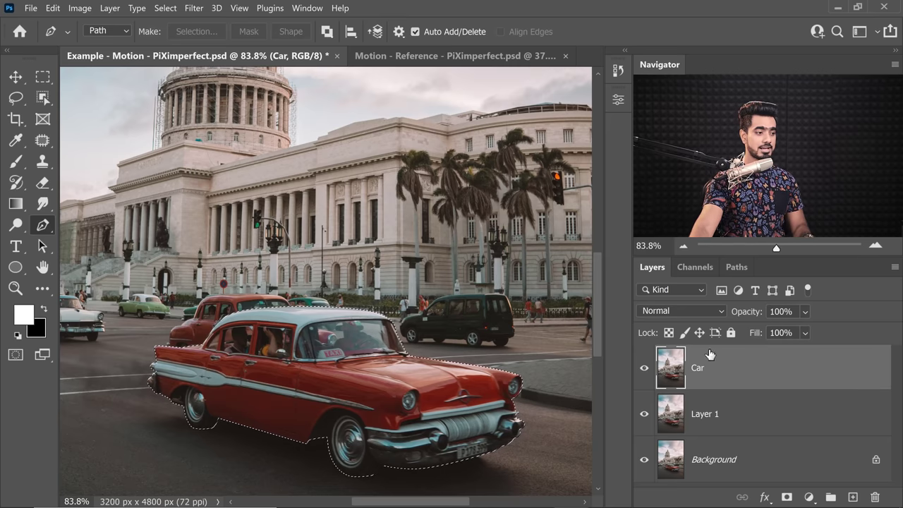
{"action": "left_click", "coordinate": [787, 497]}
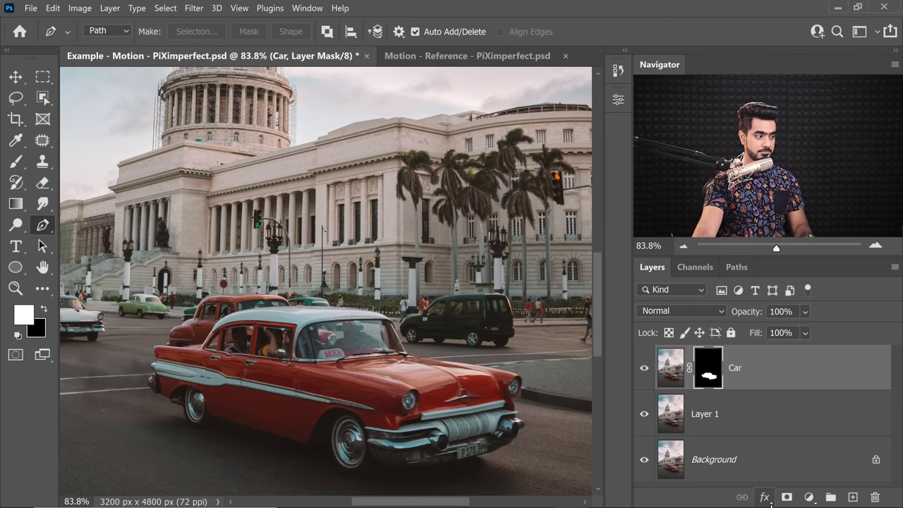
{"action": "left_click", "coordinate": [644, 372], "text": "alt"}
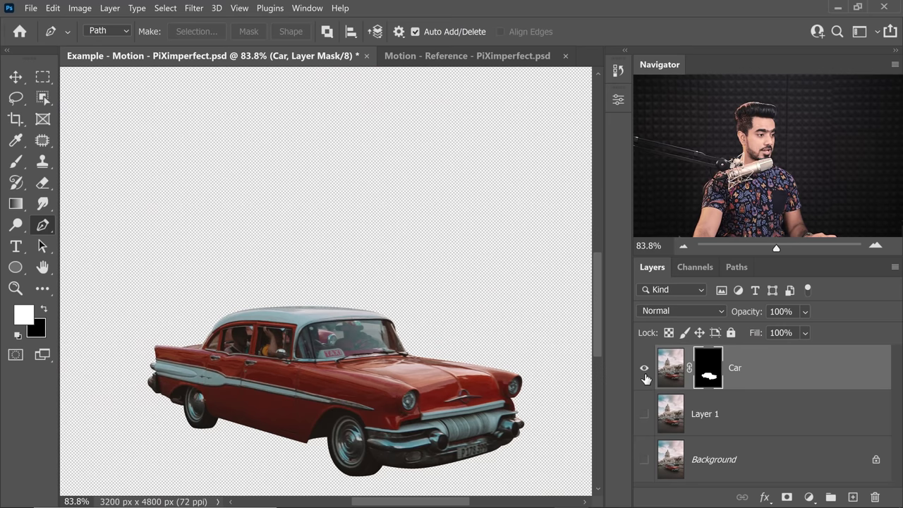
{"action": "left_click", "coordinate": [643, 373], "text": "alt"}
Apply a -15° Motion Blur to Layer 1.
{"action": "left_click", "coordinate": [670, 416]}
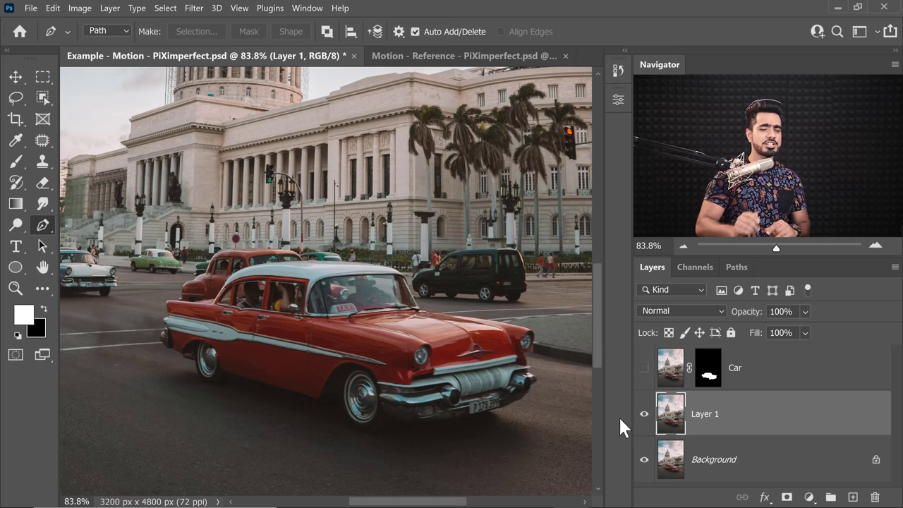
{"action": "left_click", "coordinate": [193, 8]}
{"action": "mouse_move", "coordinate": [285, 169]}
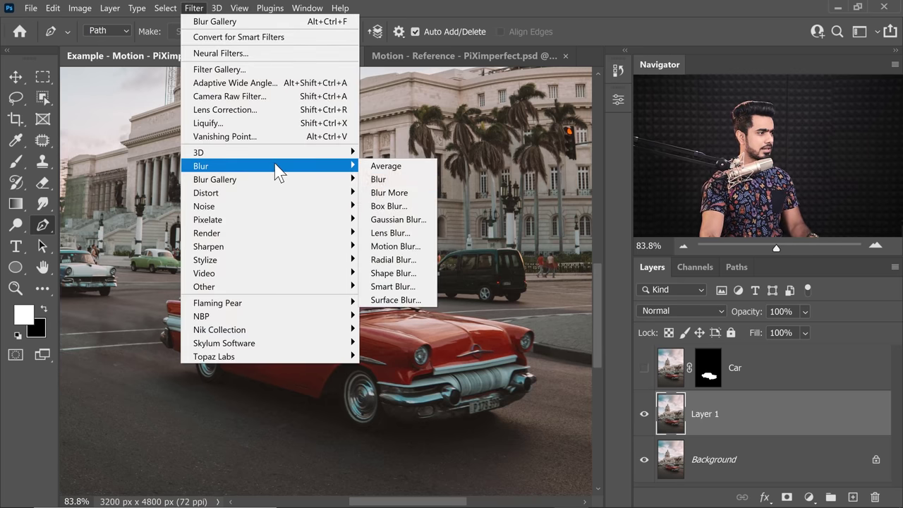
{"action": "left_click", "coordinate": [384, 244]}
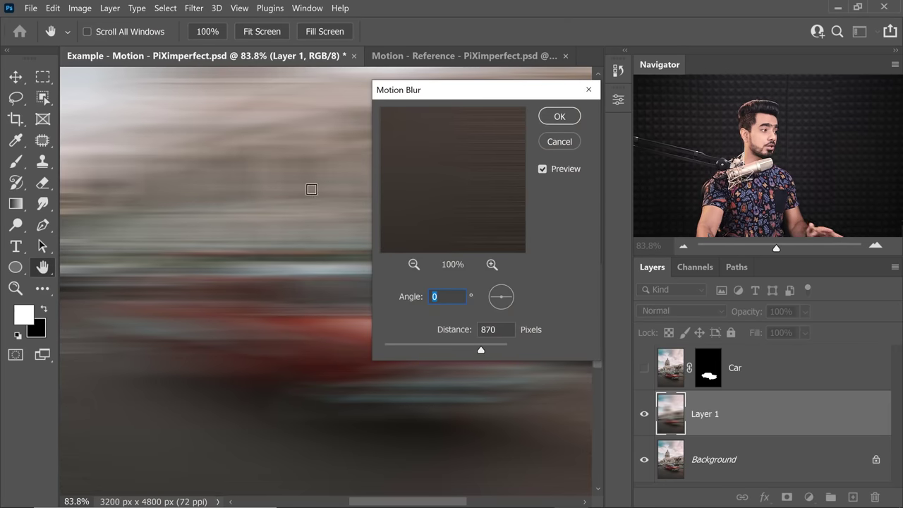
{"action": "left_click_drag", "start_coordinate": [506, 297], "coordinate": [510, 298]}
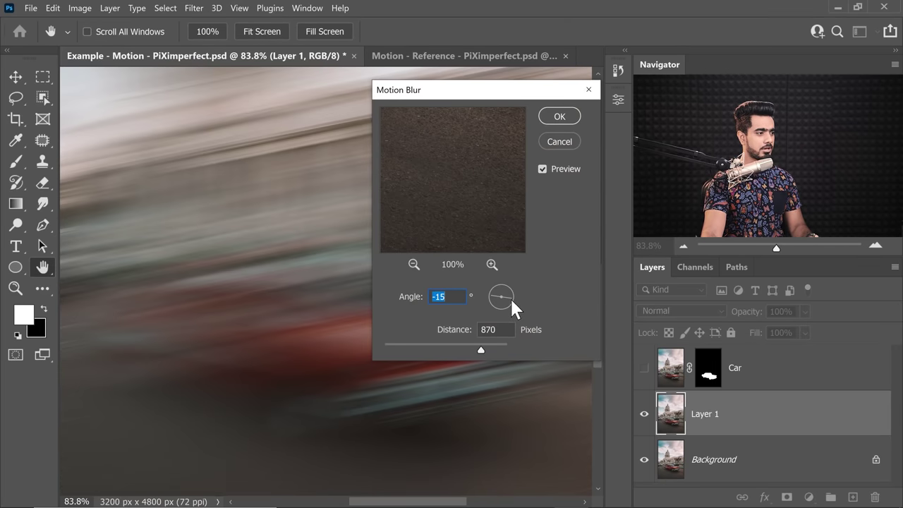
{"action": "left_click", "coordinate": [558, 115]}
{"action": "key", "text": "p"}
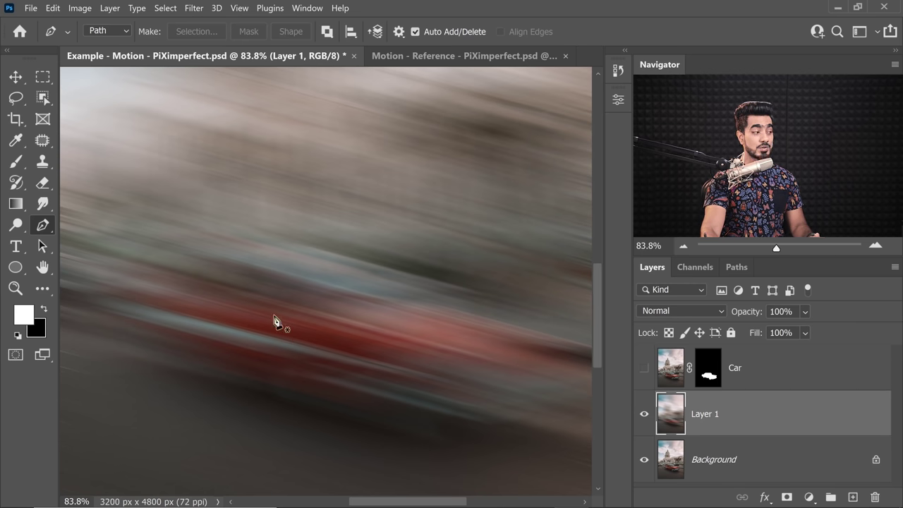
Compare the blur with the Car layer shown, then undo it and fit the image to the window.
{"action": "left_click", "coordinate": [640, 381]}
{"action": "scroll", "coordinate": [176, 289], "scroll_direction": "up", "scroll_amount": 5}
{"action": "left_click_drag", "start_coordinate": [207, 325], "coordinate": [346, 292]}
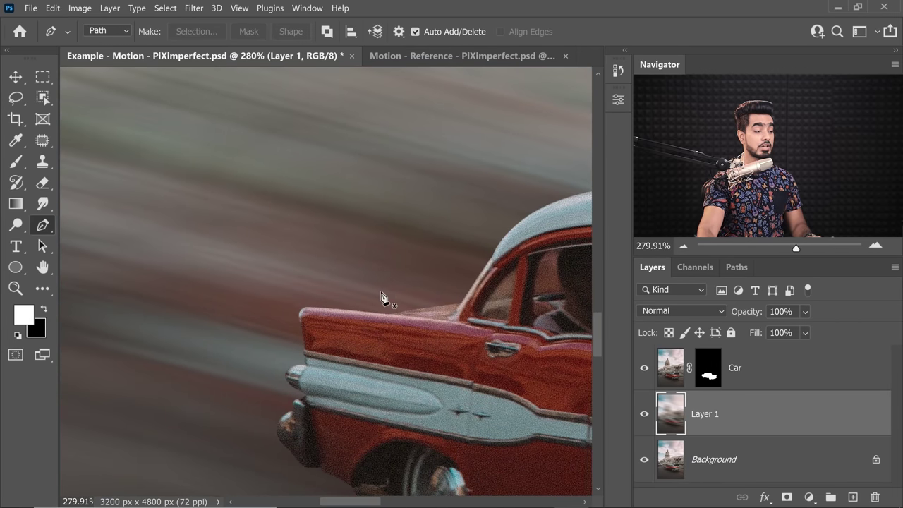
{"action": "key", "text": "ctrl+z"}
{"action": "key", "text": "ctrl+z"}
{"action": "left_click_drag", "start_coordinate": [470, 339], "coordinate": [394, 340]}
{"action": "scroll", "coordinate": [444, 346], "scroll_direction": "down", "scroll_amount": 5}
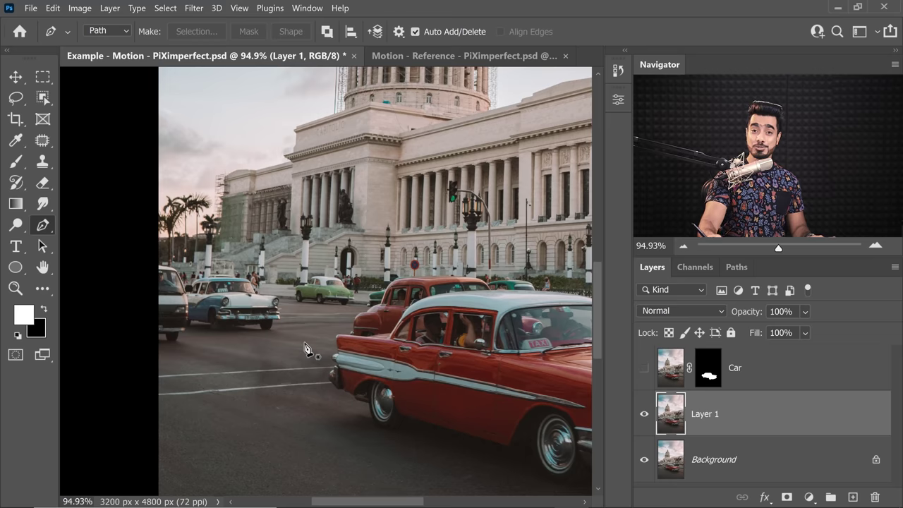
{"action": "key", "text": "ctrl+0"}
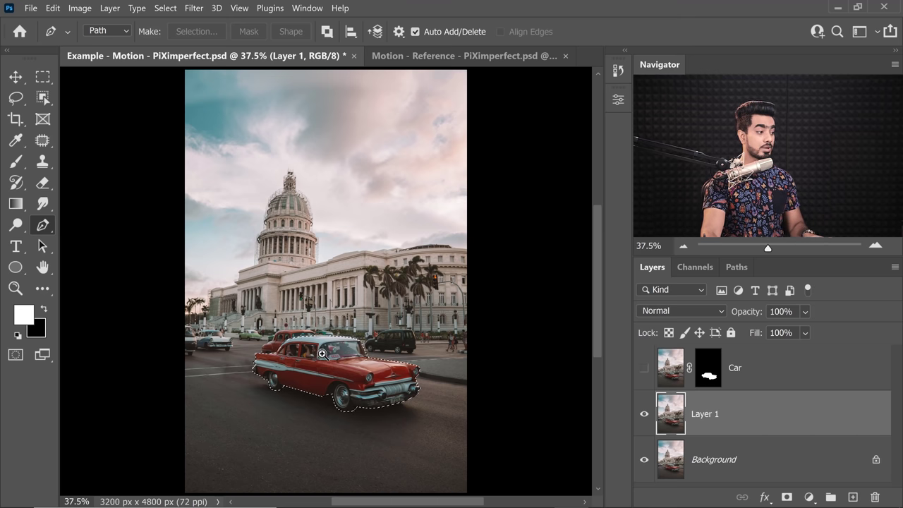
Expand the car selection by 25 pixels.
{"action": "scroll", "coordinate": [324, 354], "scroll_direction": "up", "scroll_amount": 5}
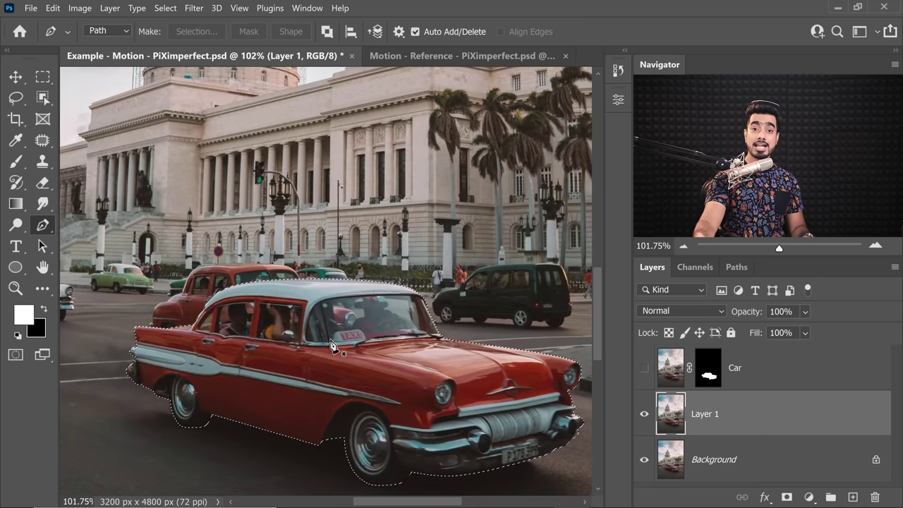
{"action": "left_click", "coordinate": [165, 8]}
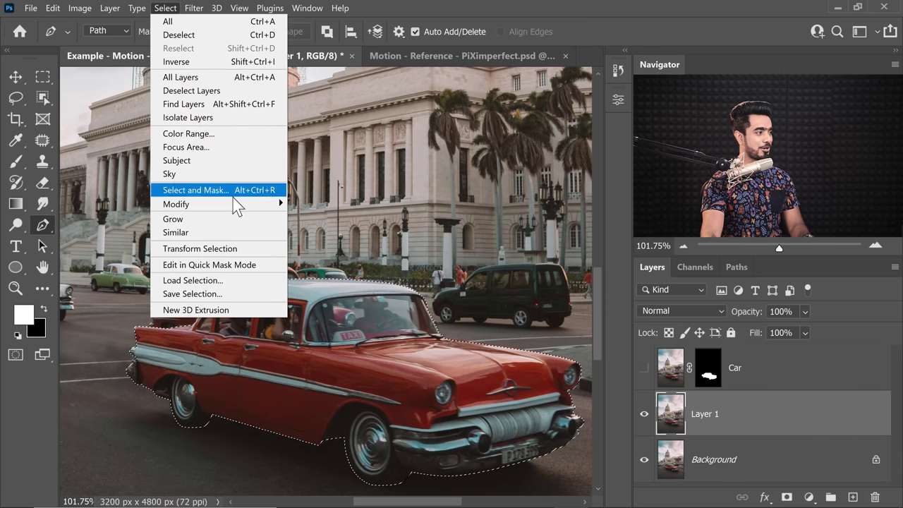
{"action": "mouse_move", "coordinate": [236, 204]}
{"action": "left_click", "coordinate": [332, 233]}
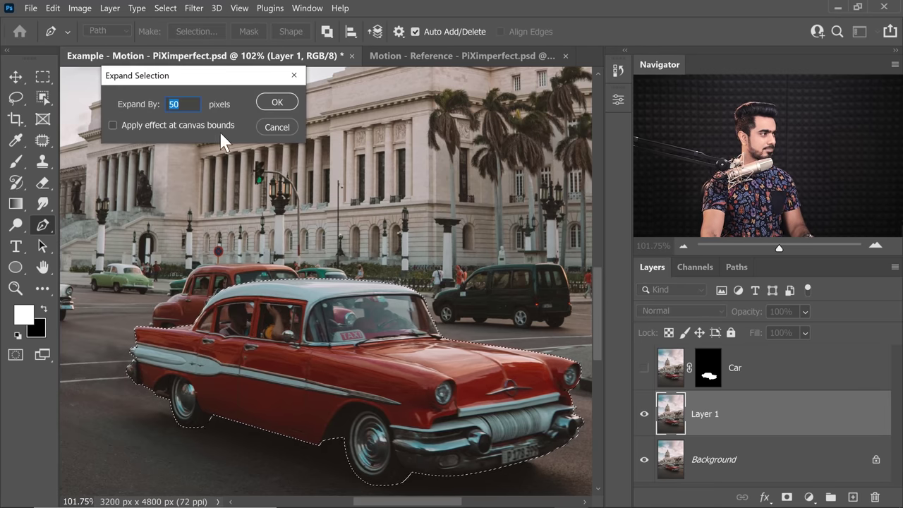
{"action": "left_click", "coordinate": [277, 102]}
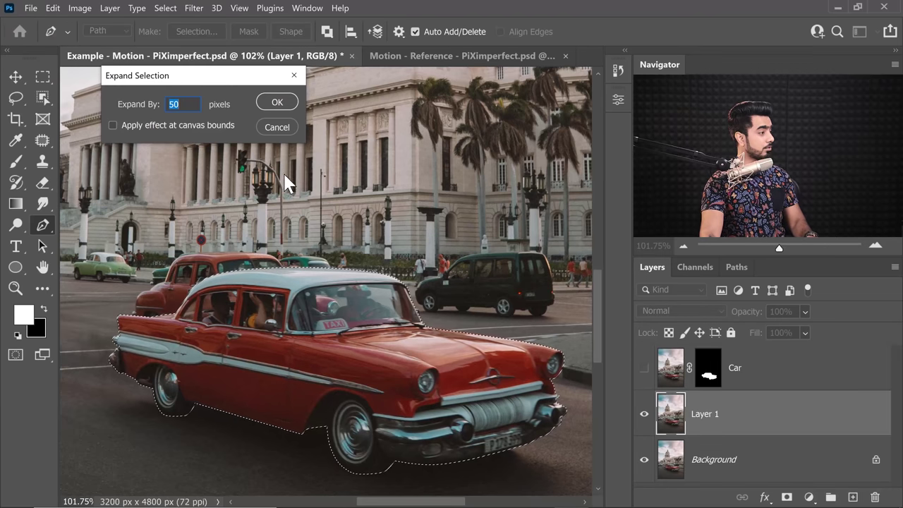
{"action": "type", "text": "25"}
{"action": "left_click", "coordinate": [278, 103]}
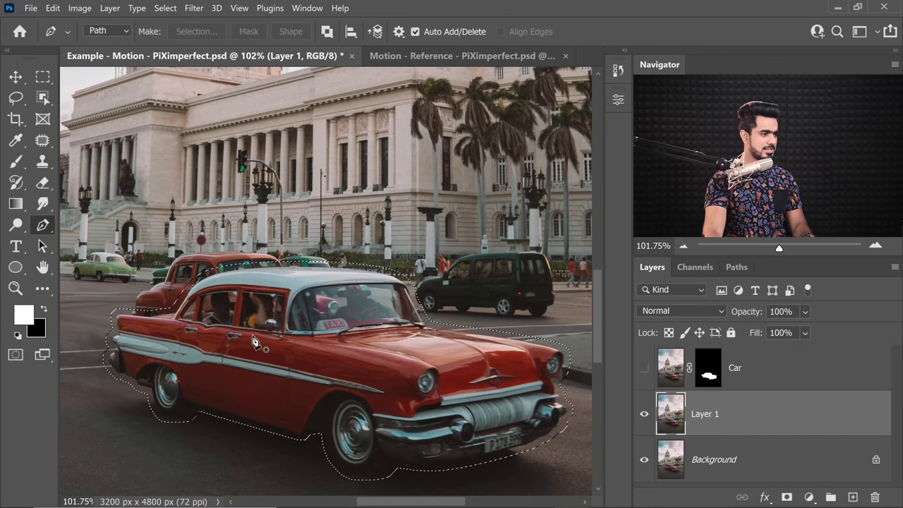
{"action": "left_click", "coordinate": [53, 9]}
Content-aware fill the expanded selection to remove the car from Layer 1.
{"action": "left_click", "coordinate": [114, 236]}
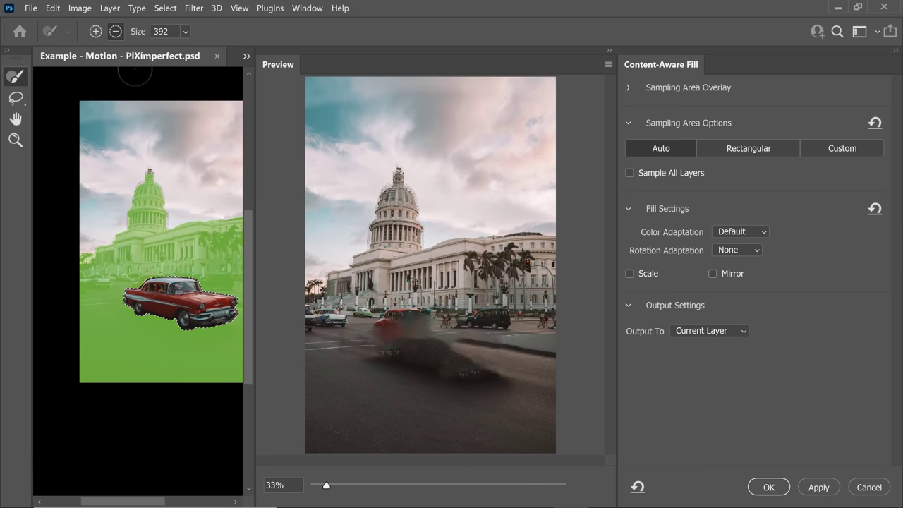
{"action": "left_click_drag", "start_coordinate": [183, 296], "coordinate": [137, 300]}
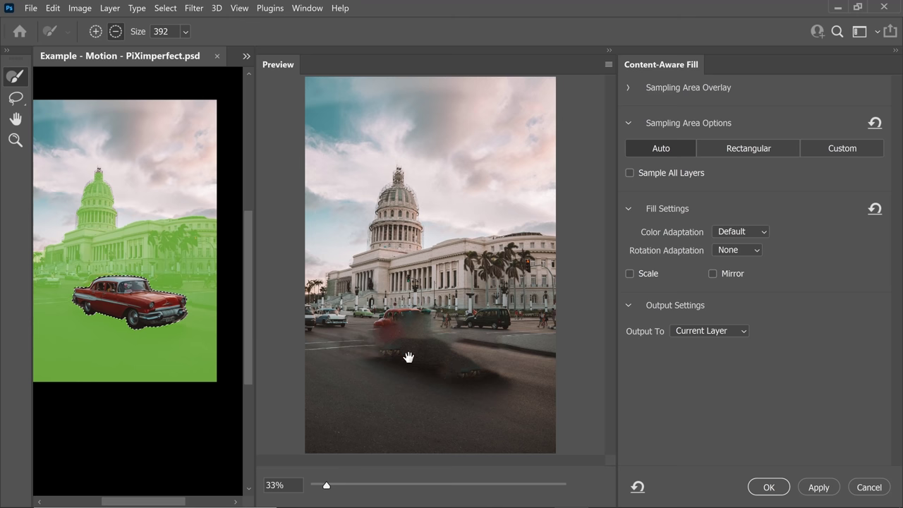
{"action": "left_click", "coordinate": [768, 487]}
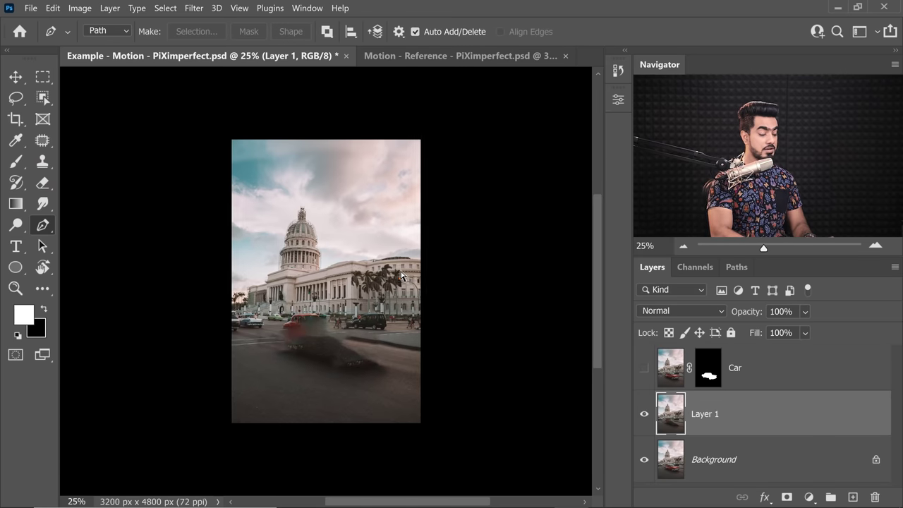
{"action": "key", "text": "ctrl+0"}
{"action": "left_click", "coordinate": [644, 368]}
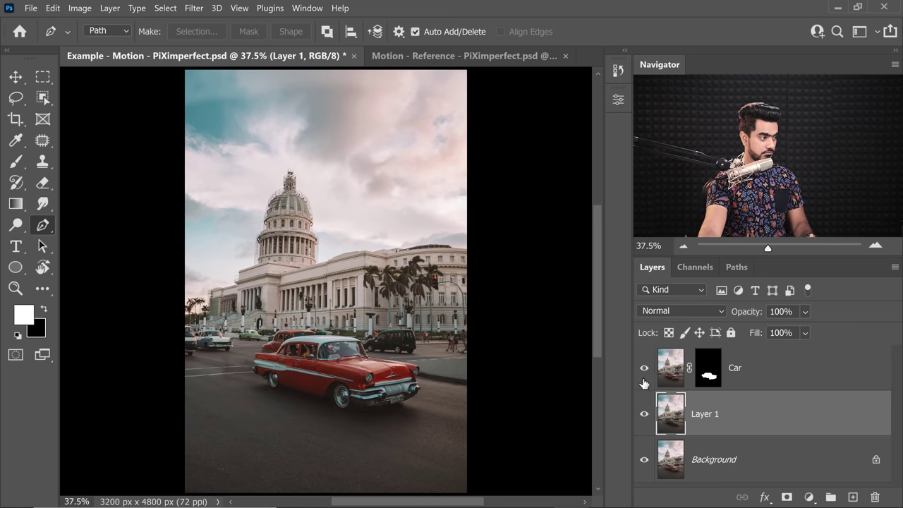
{"action": "scroll", "coordinate": [345, 388], "scroll_direction": "up", "scroll_amount": 6}
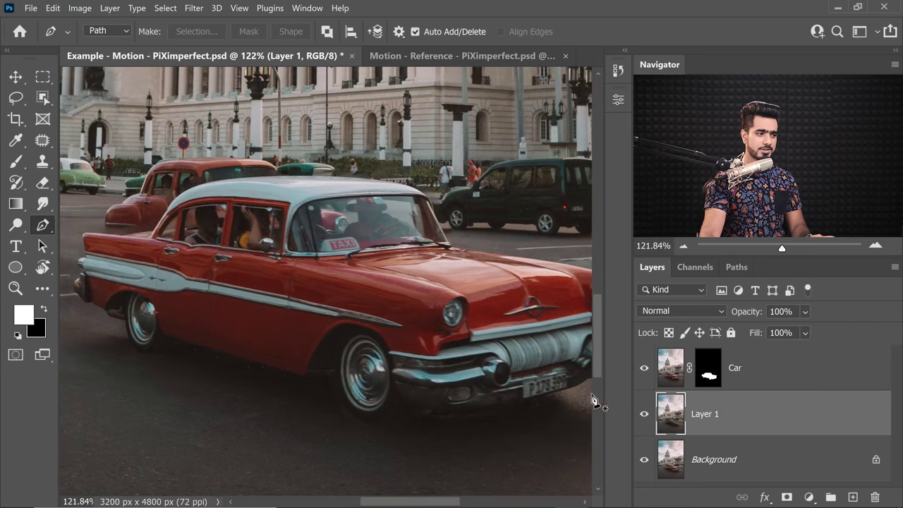
{"action": "left_click", "coordinate": [645, 460]}
{"action": "left_click", "coordinate": [643, 463]}
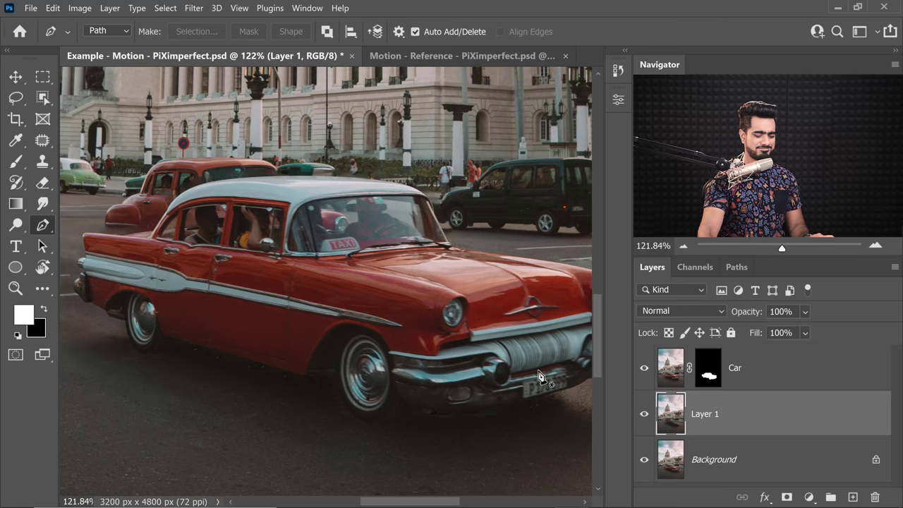
{"action": "key", "text": "ctrl+0"}
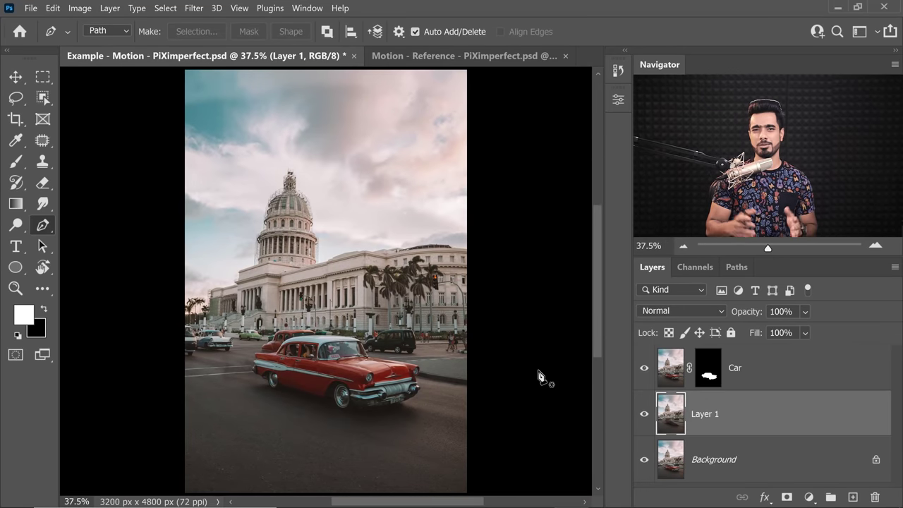
Rename Layer 1 to 'Background without Car'.
{"action": "double_click", "coordinate": [704, 414]}
{"action": "type", "text": "Back"}
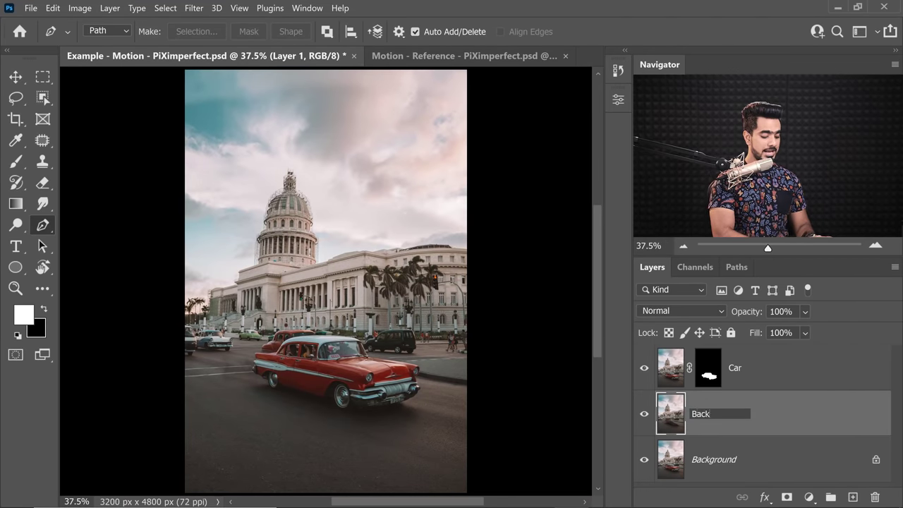
{"action": "type", "text": "ground without Car"}
{"action": "key", "text": "Return"}
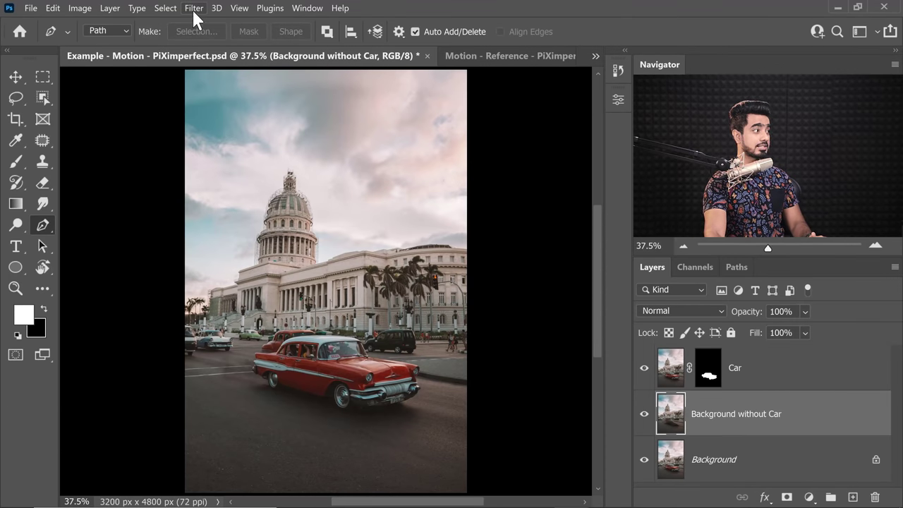
Convert the Background without Car layer to a smart object for smart filters.
{"action": "left_click", "coordinate": [193, 9]}
{"action": "left_click", "coordinate": [215, 35]}
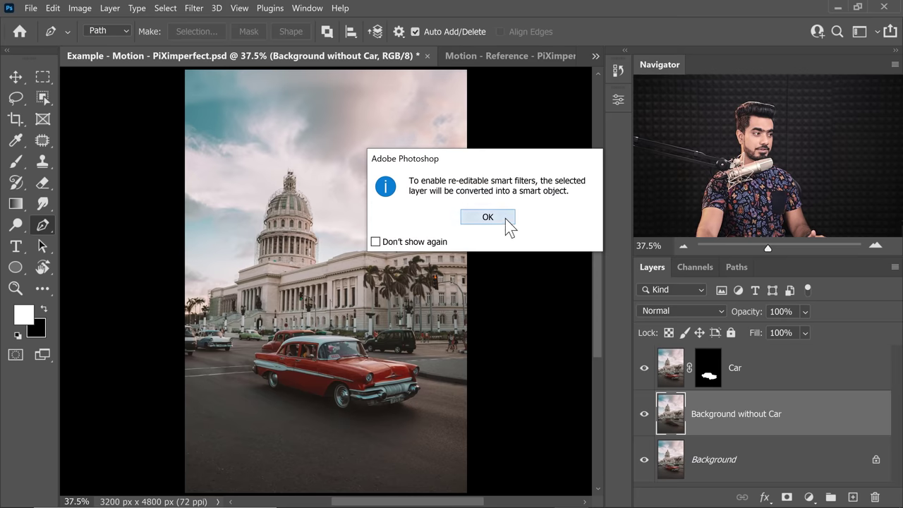
{"action": "left_click", "coordinate": [507, 230]}
Convert the Car layer to a smart object, inspect its contents, then reselect Background without Car.
{"action": "left_click", "coordinate": [711, 355]}
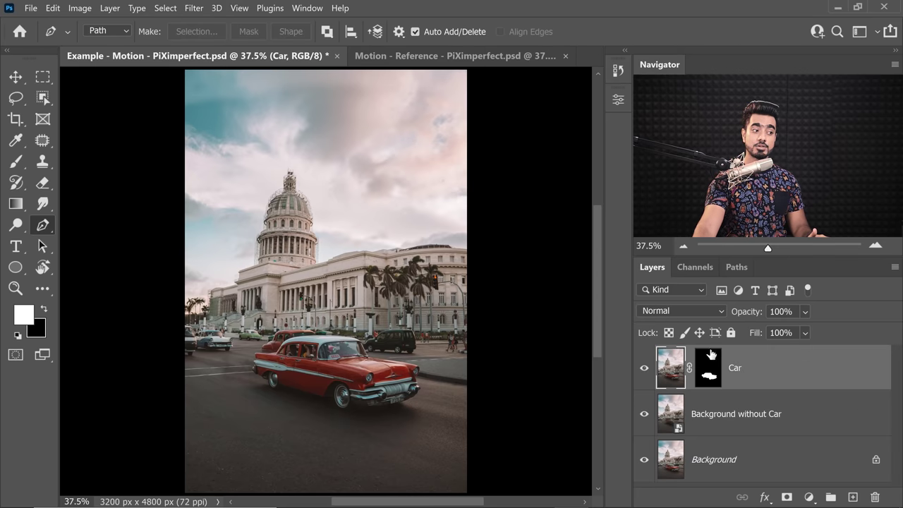
{"action": "left_click", "coordinate": [188, 8]}
{"action": "left_click", "coordinate": [206, 35]}
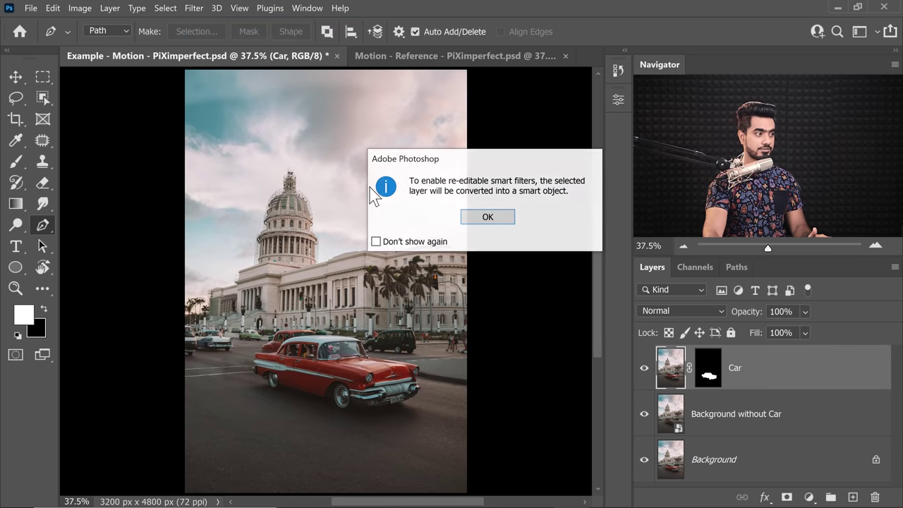
{"action": "left_click", "coordinate": [487, 218]}
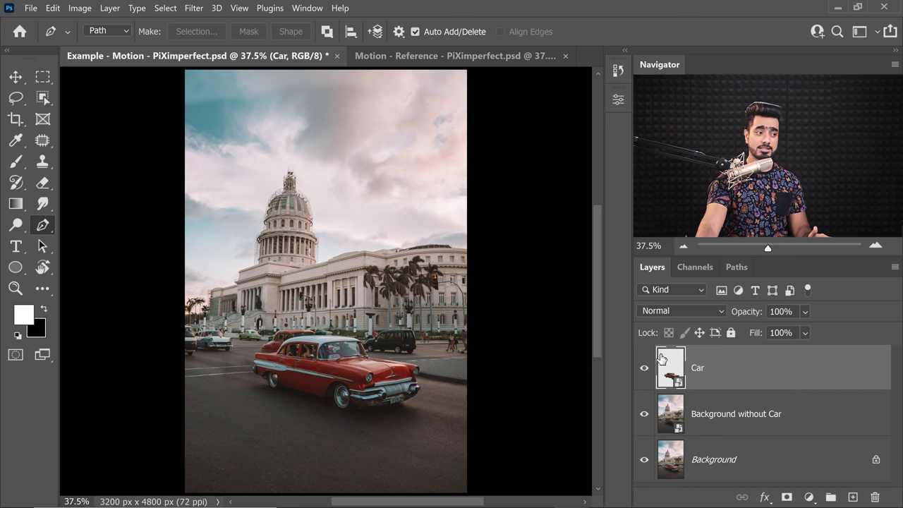
{"action": "double_click", "coordinate": [671, 372]}
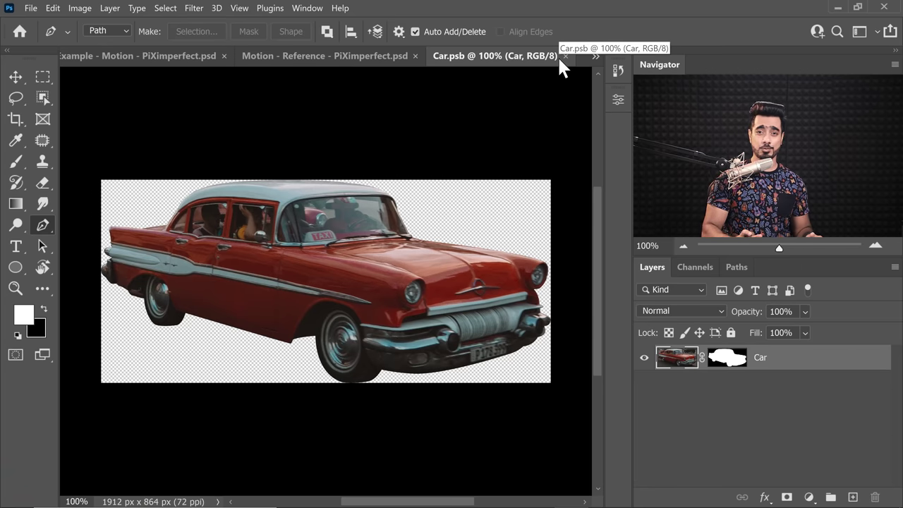
{"action": "left_click", "coordinate": [134, 54]}
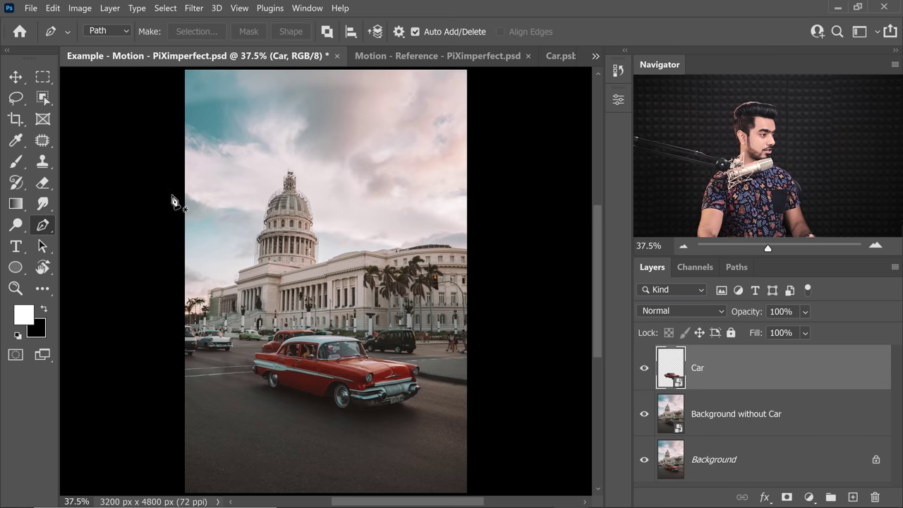
{"action": "left_click", "coordinate": [733, 428]}
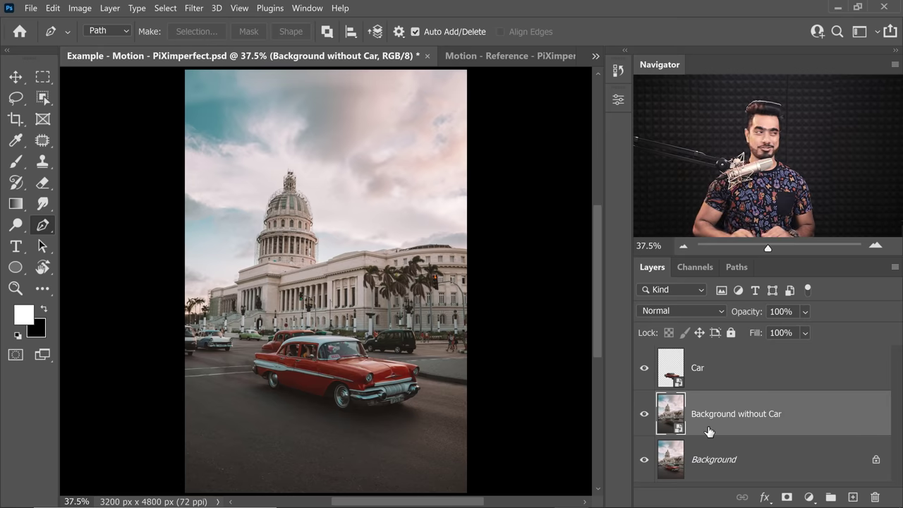
Replace the default Path Blur path with a horizontal one across the street at 206% speed.
{"action": "left_click", "coordinate": [189, 8]}
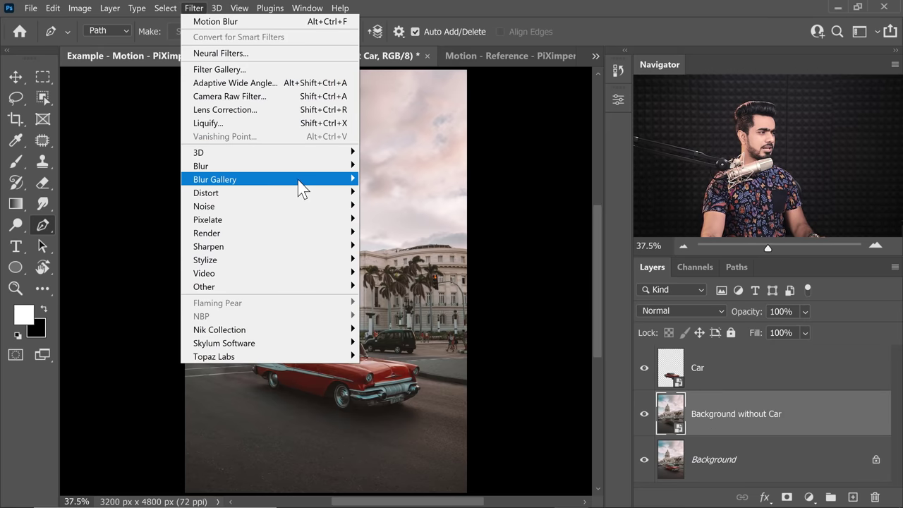
{"action": "mouse_move", "coordinate": [303, 182]}
{"action": "left_click", "coordinate": [405, 220]}
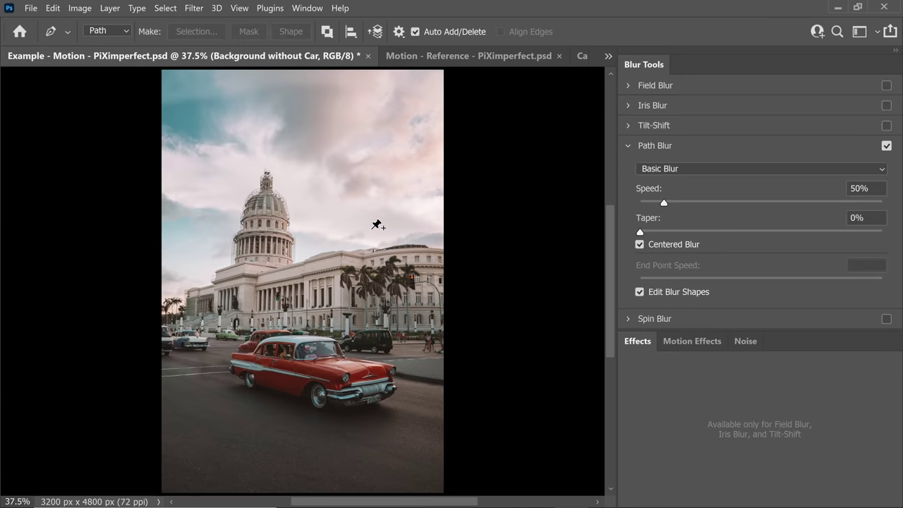
{"action": "left_click_drag", "start_coordinate": [325, 281], "coordinate": [381, 282]}
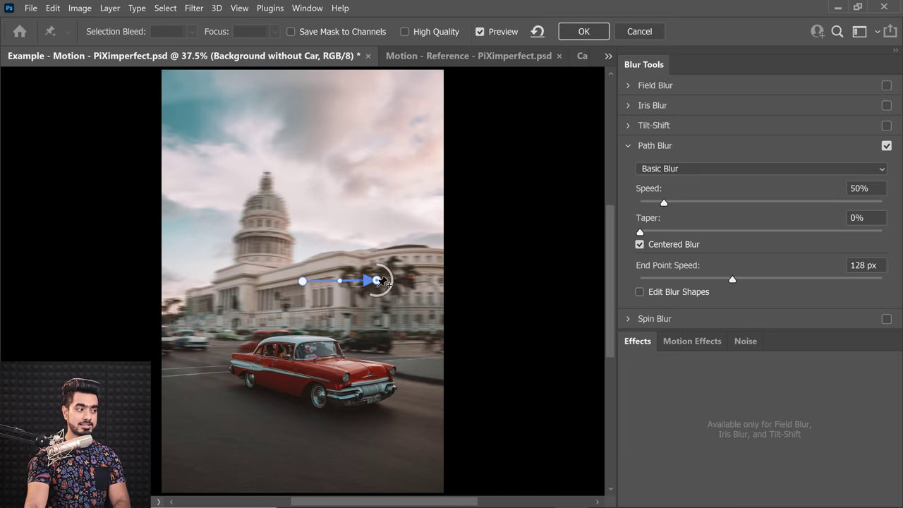
{"action": "key", "text": "Delete"}
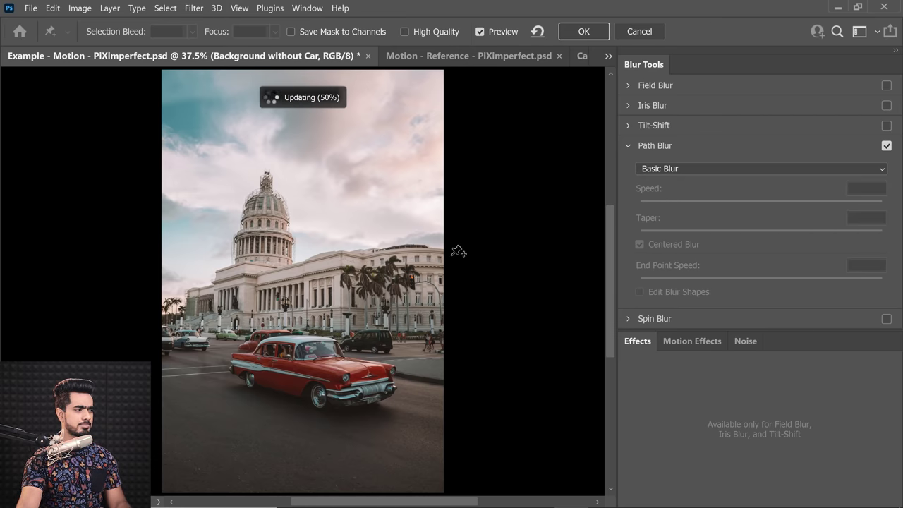
{"action": "left_click", "coordinate": [178, 333]}
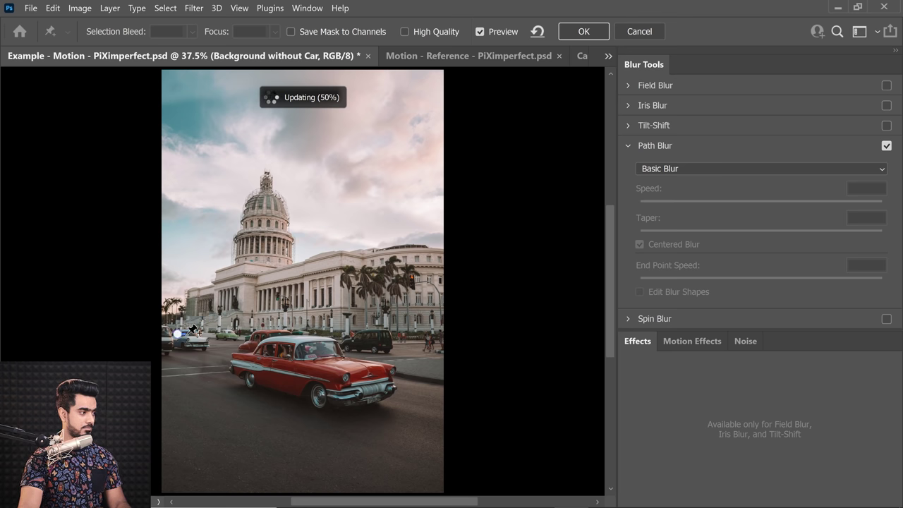
{"action": "double_click", "coordinate": [432, 339]}
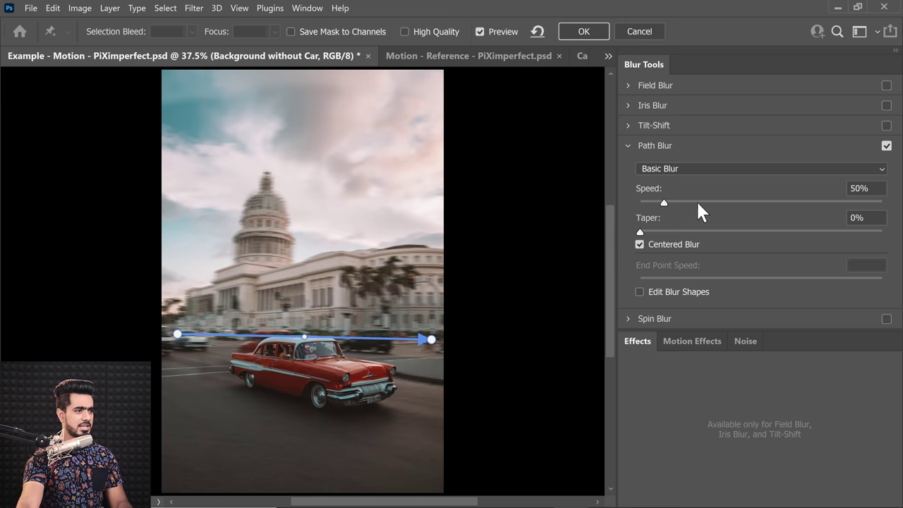
{"action": "left_click_drag", "start_coordinate": [677, 202], "coordinate": [740, 204]}
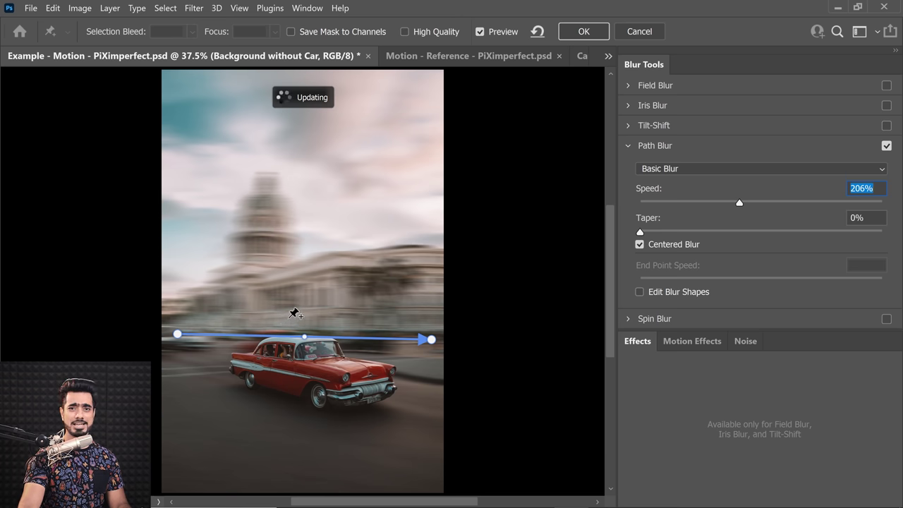
Drop the blur speed to 0% and draw two blur paths across the capitol building.
{"action": "left_click_drag", "start_coordinate": [733, 203], "coordinate": [644, 203]}
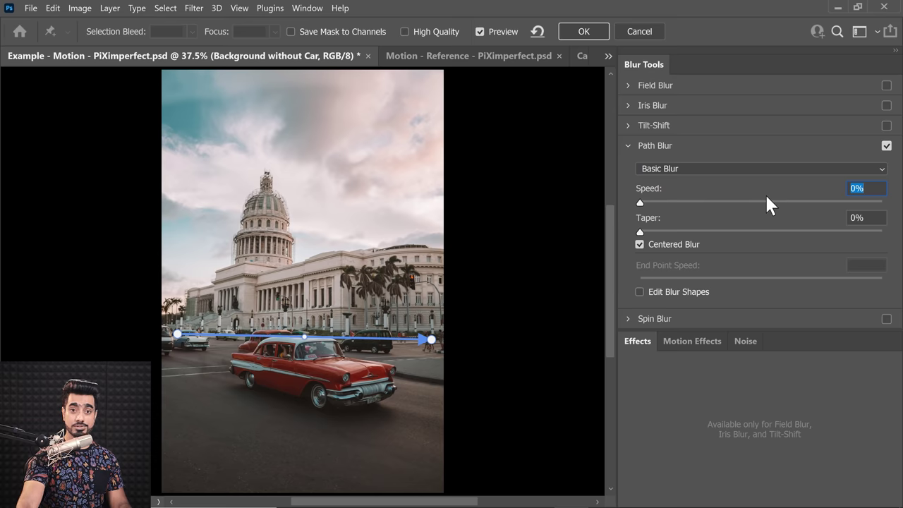
{"action": "left_click", "coordinate": [188, 290]}
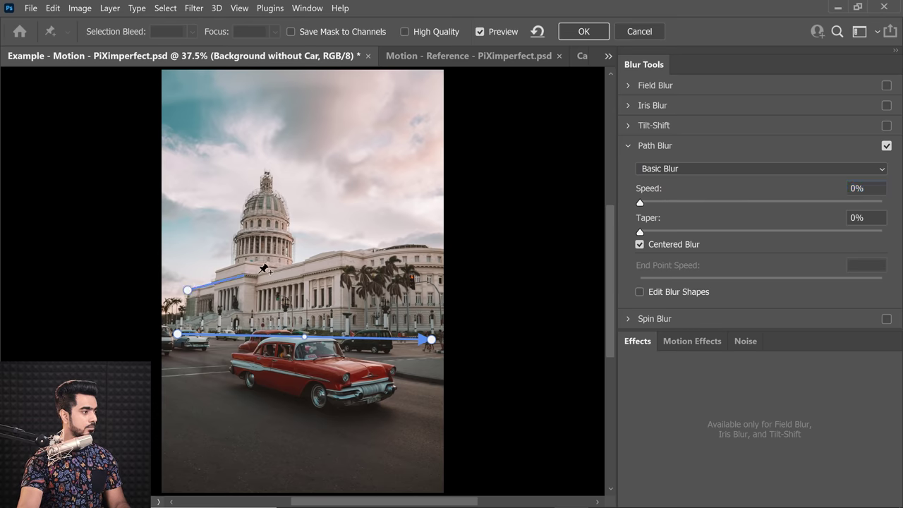
{"action": "left_click", "coordinate": [426, 230]}
{"action": "left_click", "coordinate": [179, 315]}
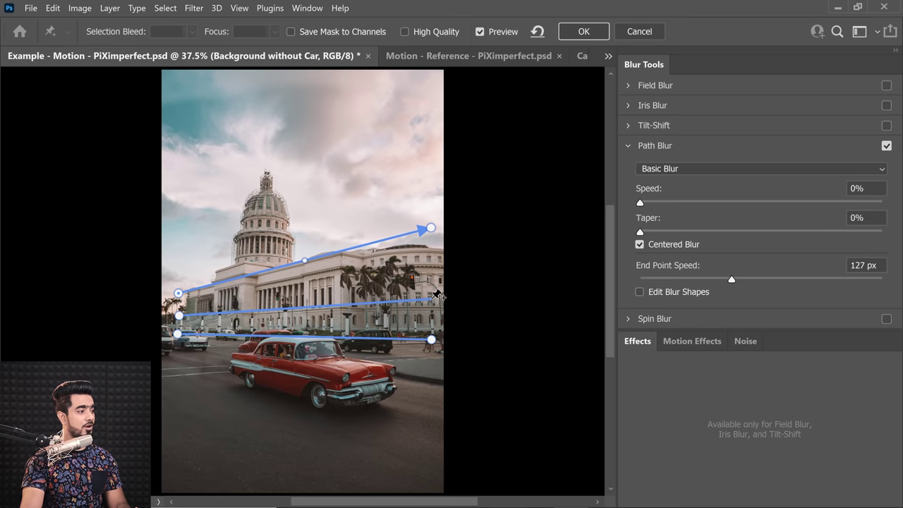
{"action": "left_click", "coordinate": [431, 299]}
Add three road blur paths and two sky paths fanning toward the upper right.
{"action": "left_click", "coordinate": [168, 354]}
{"action": "left_click", "coordinate": [432, 421]}
{"action": "left_click", "coordinate": [165, 377]}
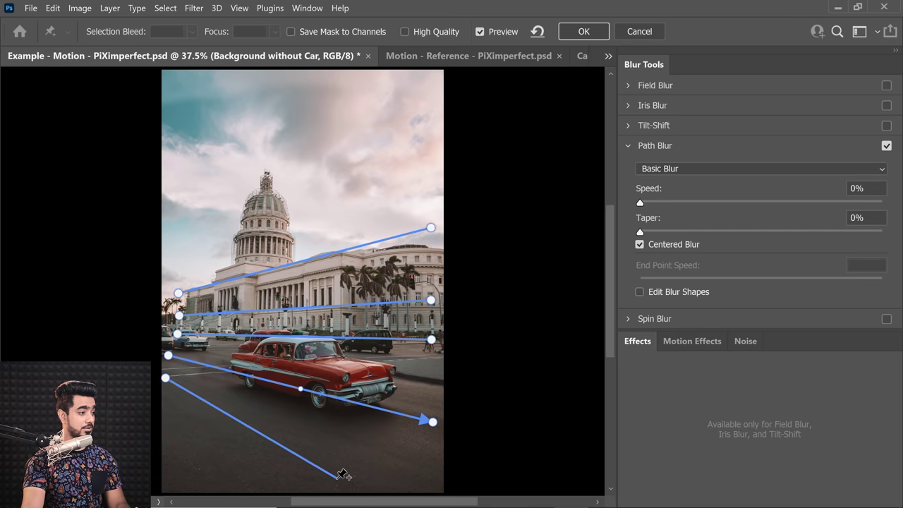
{"action": "left_click", "coordinate": [337, 478]}
{"action": "left_click", "coordinate": [164, 435]}
{"action": "left_click", "coordinate": [217, 487]}
{"action": "left_click", "coordinate": [175, 264]}
{"action": "left_click", "coordinate": [389, 165]}
{"action": "left_click", "coordinate": [173, 239]}
{"action": "left_click", "coordinate": [379, 103]}
{"action": "left_click_drag", "start_coordinate": [389, 165], "coordinate": [411, 153]}
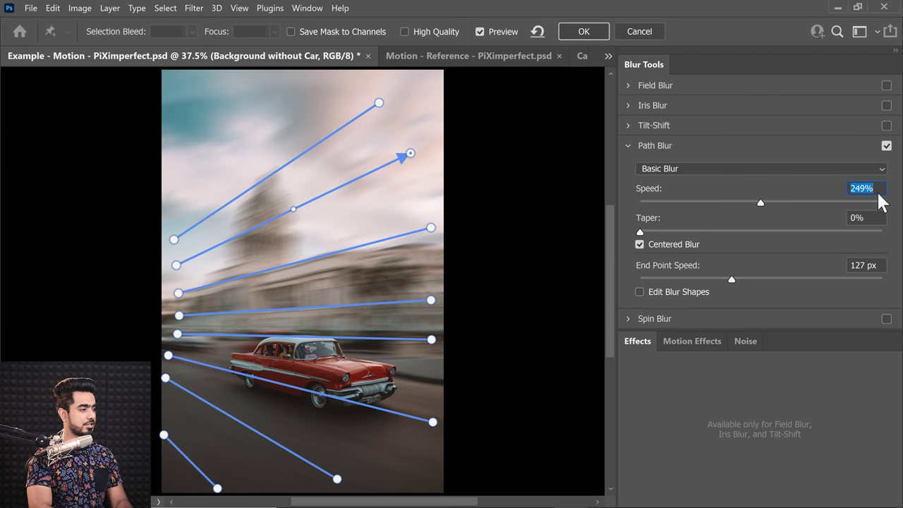
{"action": "type", "text": "300"}
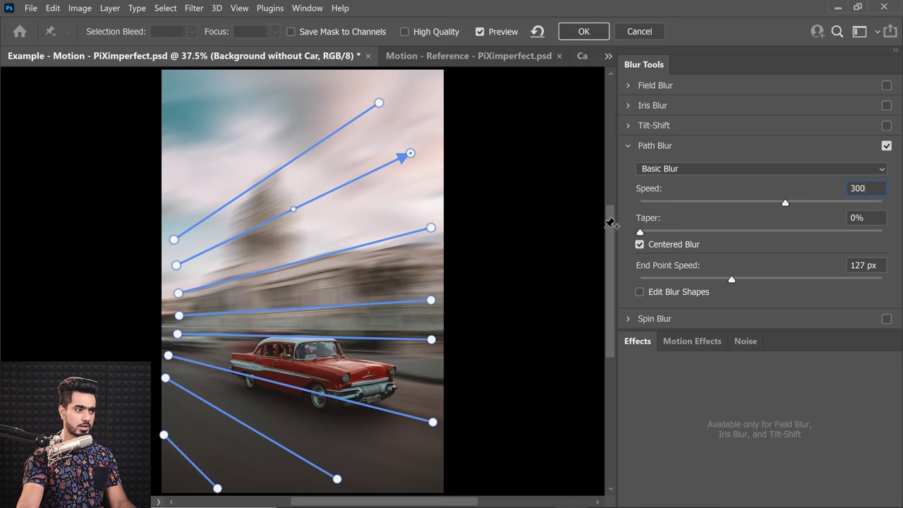
{"action": "key", "text": "Return"}
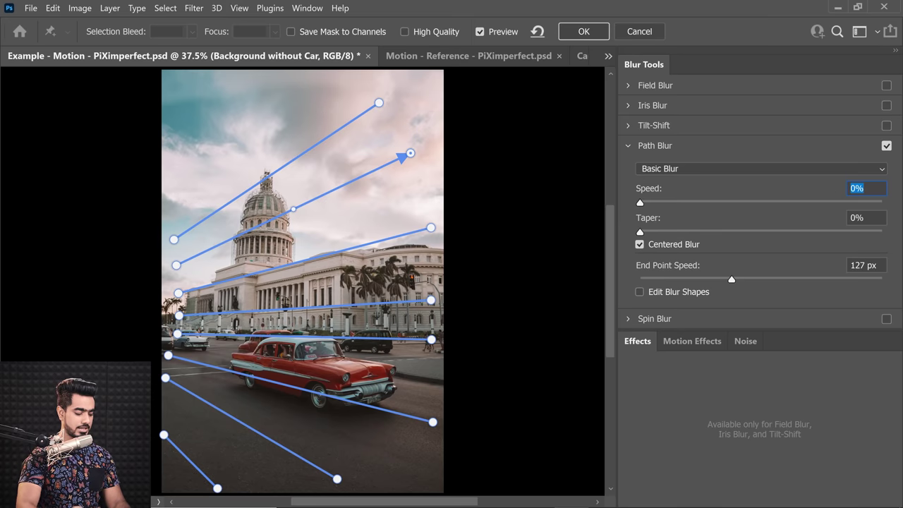
Turn on blur shape editing and zero the end point speed on the sky paths.
{"action": "type", "text": "300"}
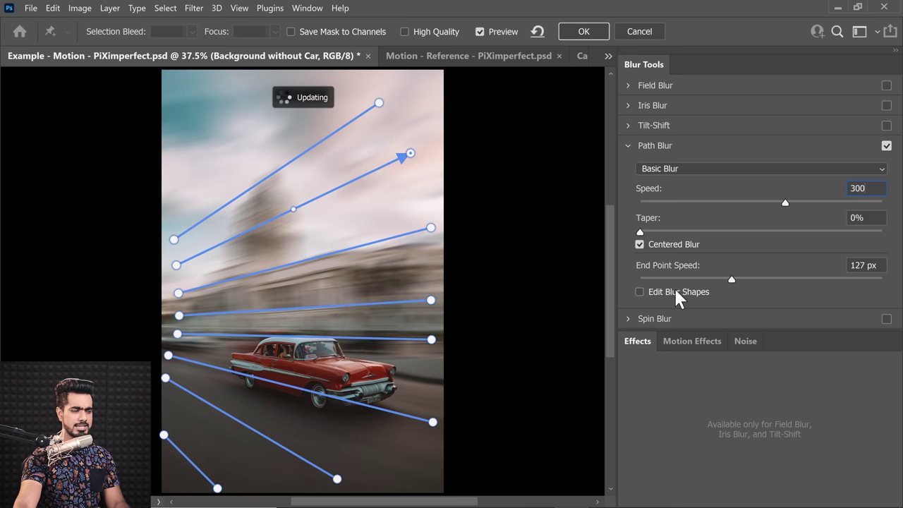
{"action": "left_click", "coordinate": [641, 292]}
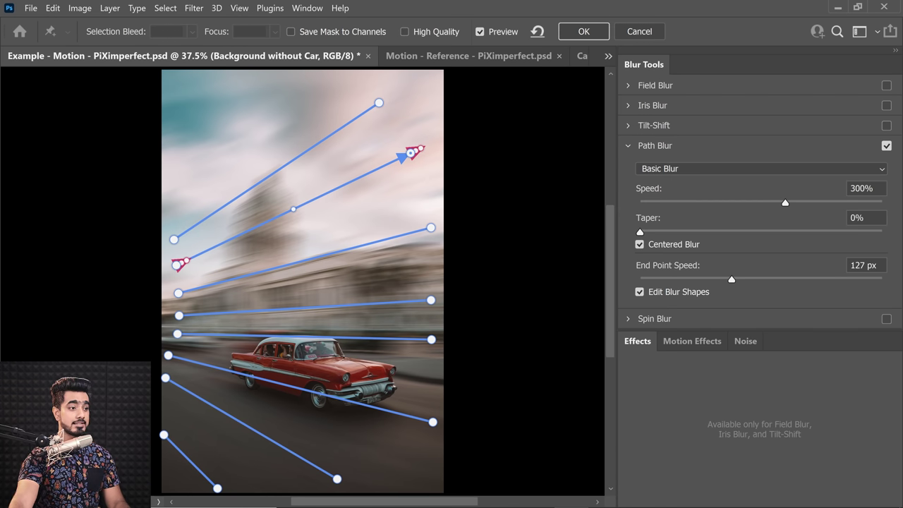
{"action": "left_click", "coordinate": [863, 266]}
{"action": "type", "text": "400"}
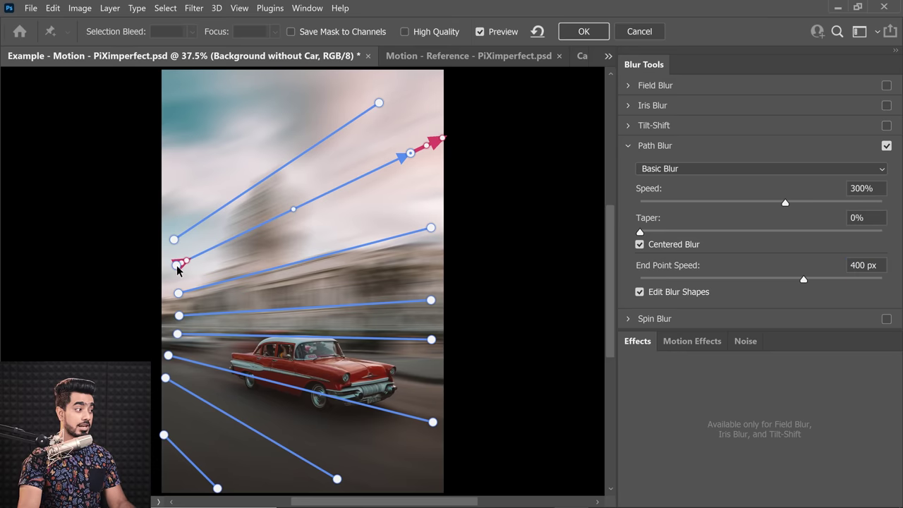
{"action": "left_click", "coordinate": [178, 265]}
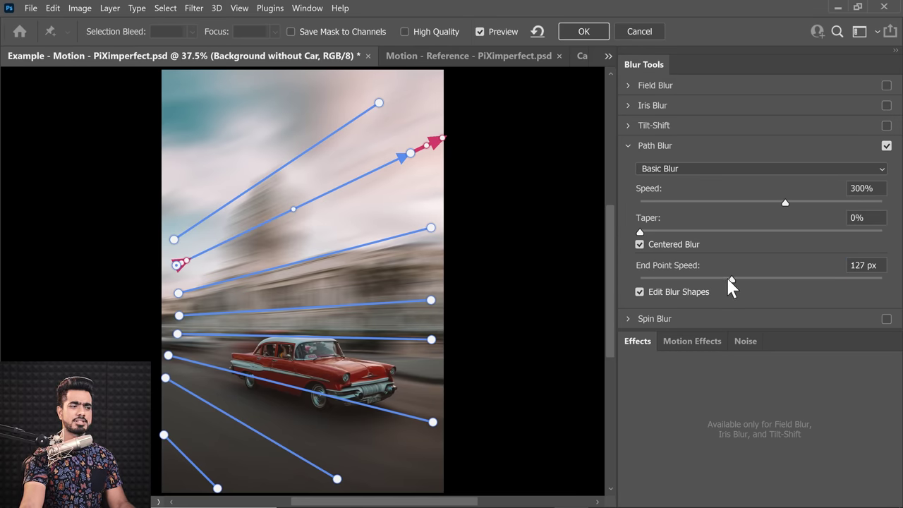
{"action": "left_click_drag", "start_coordinate": [730, 280], "coordinate": [631, 282]}
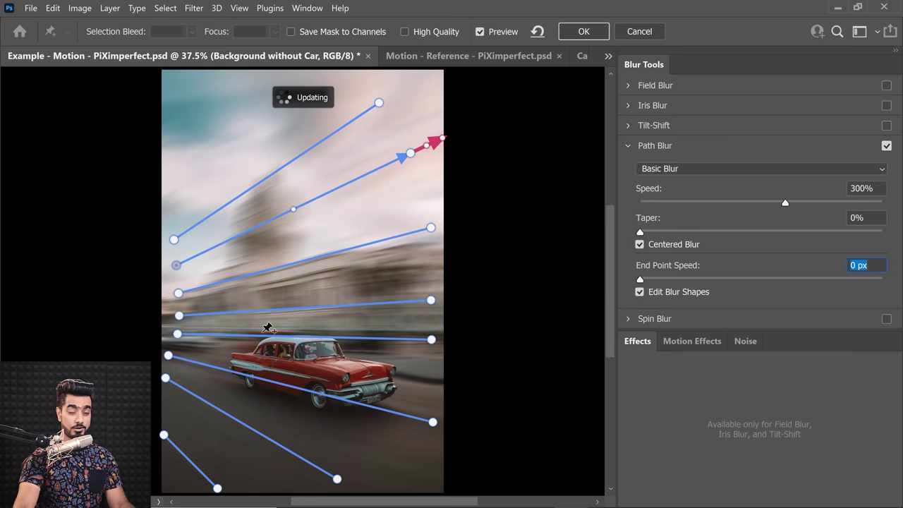
{"action": "left_click", "coordinate": [174, 241]}
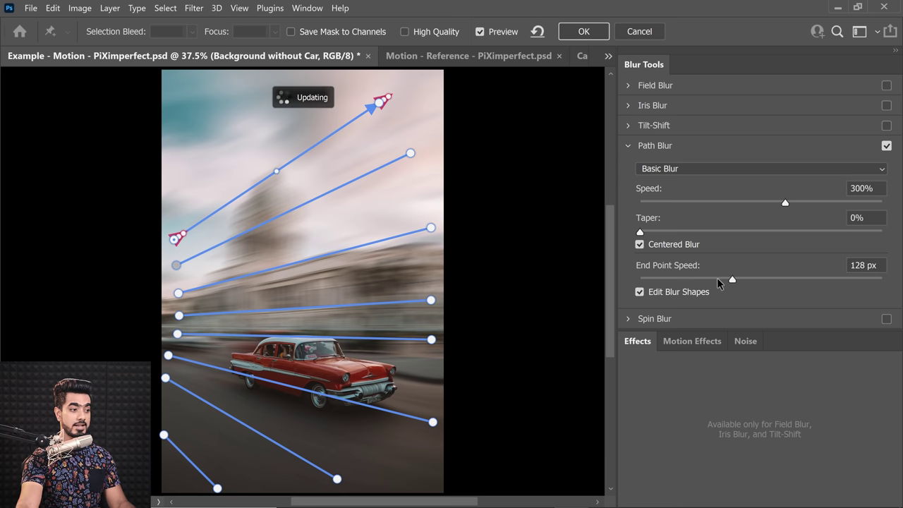
{"action": "left_click_drag", "start_coordinate": [674, 283], "coordinate": [642, 291]}
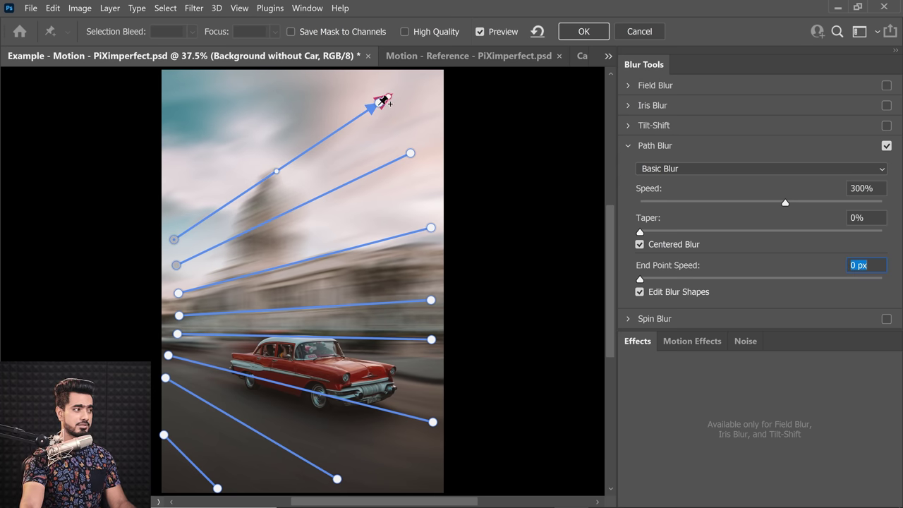
{"action": "left_click_drag", "start_coordinate": [384, 99], "coordinate": [383, 110]}
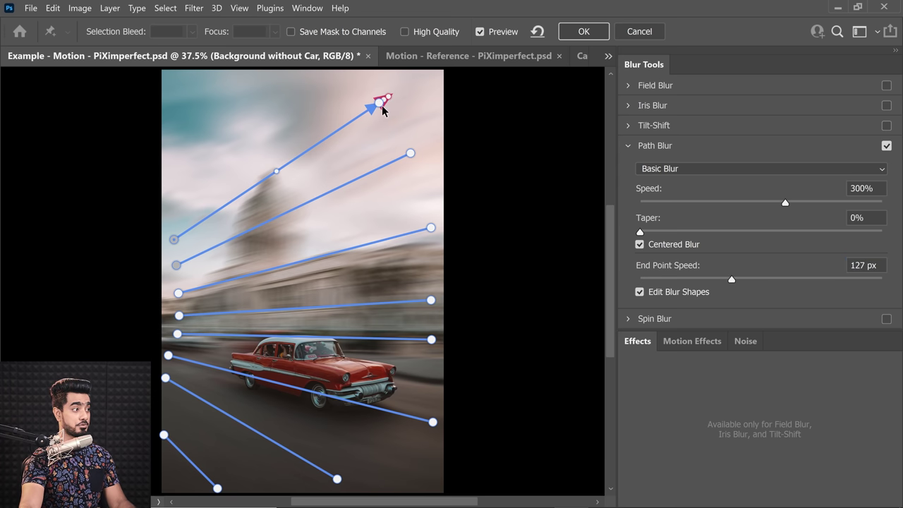
{"action": "left_click", "coordinate": [874, 264]}
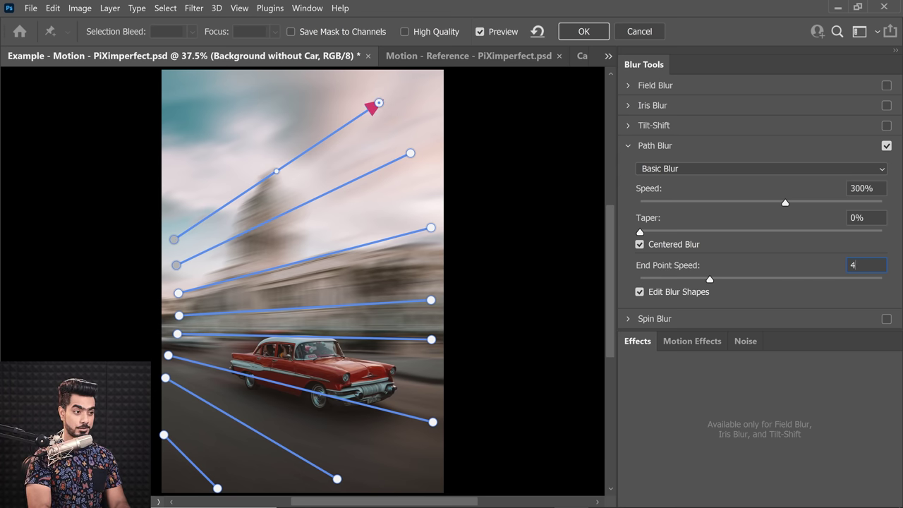
Check each blur path and set the bottom-left path's end point speed to 0 px.
{"action": "left_click", "coordinate": [430, 228]}
{"action": "left_click", "coordinate": [179, 315]}
{"action": "left_click", "coordinate": [177, 334]}
{"action": "left_click", "coordinate": [168, 354]}
{"action": "left_click", "coordinate": [163, 435]}
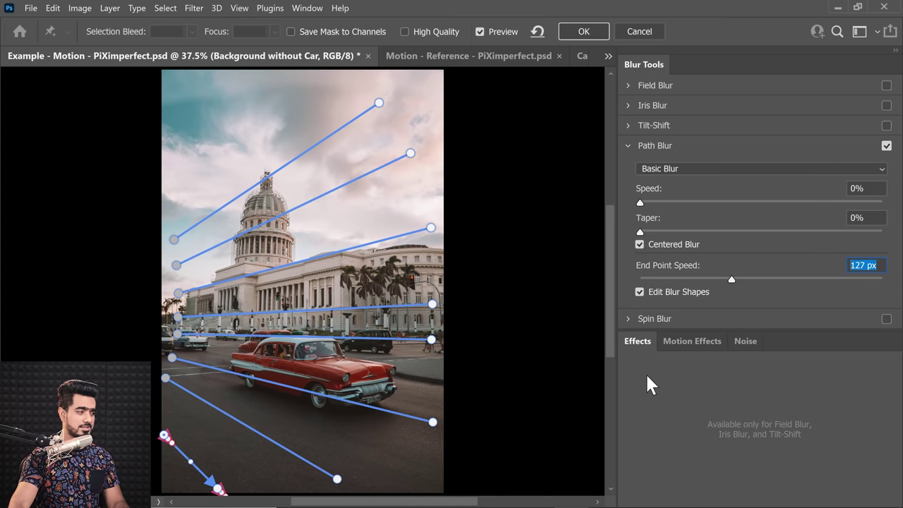
{"action": "left_click_drag", "start_coordinate": [732, 279], "coordinate": [640, 279]}
Line up the path start points along the left edge and set Speed to 120%.
{"action": "left_click", "coordinate": [174, 240]}
{"action": "left_click_drag", "start_coordinate": [174, 241], "coordinate": [154, 276]}
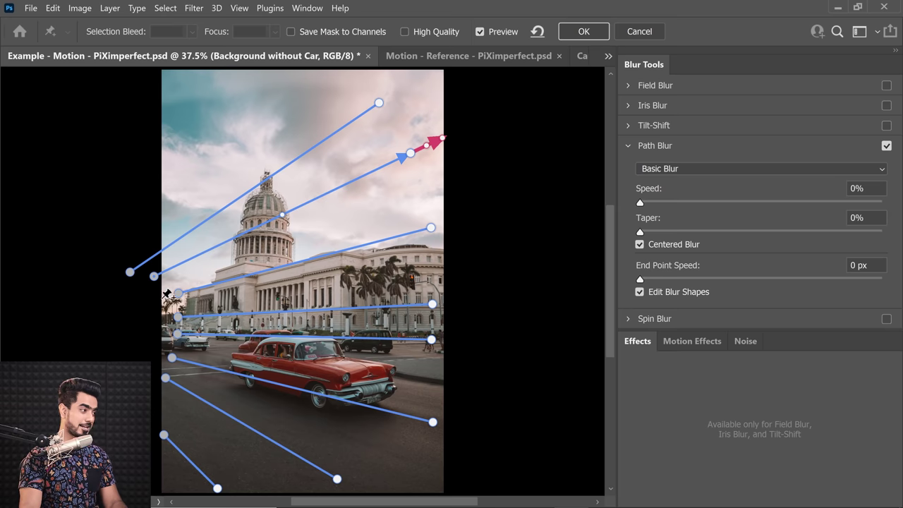
{"action": "left_click_drag", "start_coordinate": [180, 292], "coordinate": [144, 264]}
{"action": "left_click_drag", "start_coordinate": [171, 357], "coordinate": [144, 350]}
{"action": "left_click", "coordinate": [218, 488]}
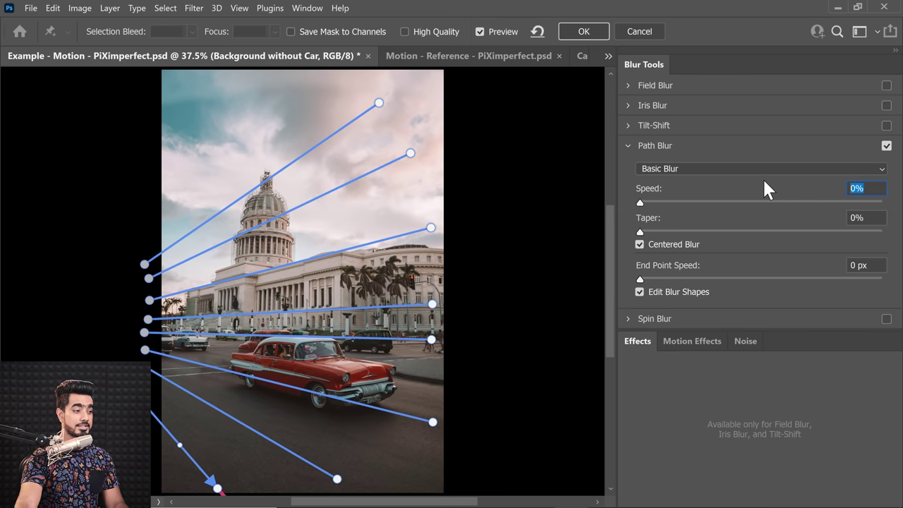
{"action": "type", "text": "300"}
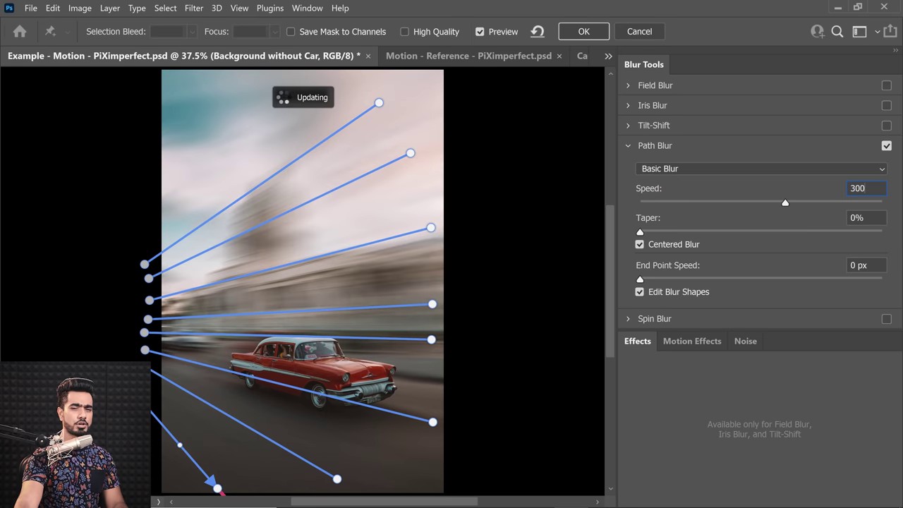
{"action": "type", "text": "120"}
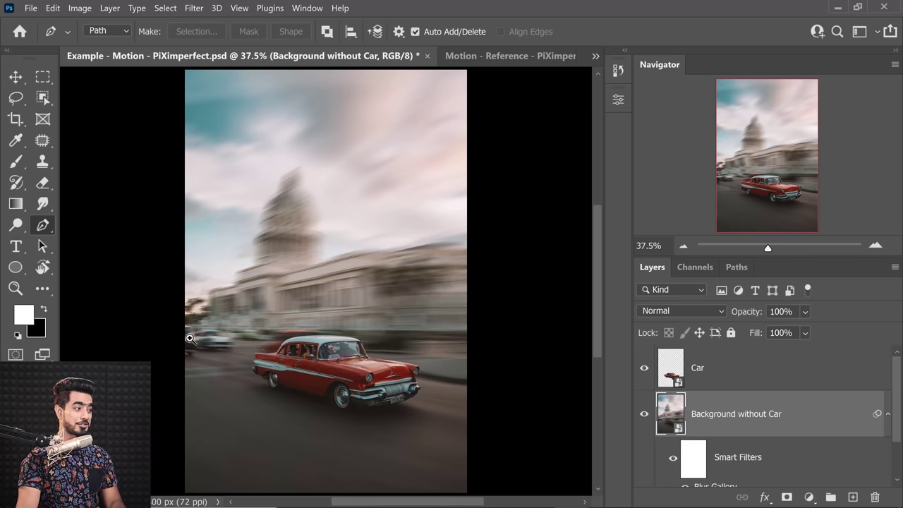
Zoom and pan around the blurred image to inspect streaks and grain, then fit it to the window.
{"action": "scroll", "coordinate": [193, 342], "scroll_direction": "up", "scroll_amount": 6}
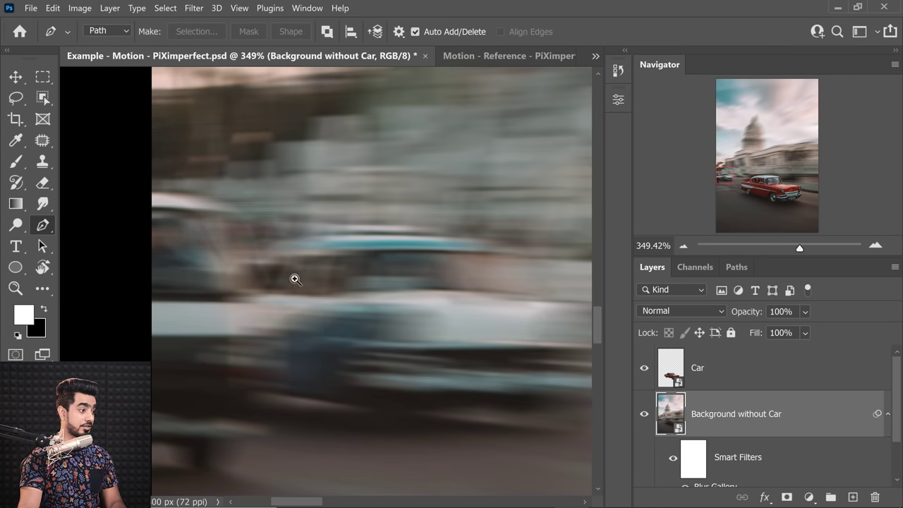
{"action": "scroll", "coordinate": [296, 277], "scroll_direction": "down", "scroll_amount": 6}
{"action": "scroll", "coordinate": [310, 286], "scroll_direction": "right", "scroll_amount": 3}
{"action": "scroll", "coordinate": [384, 287], "scroll_direction": "up", "scroll_amount": 5}
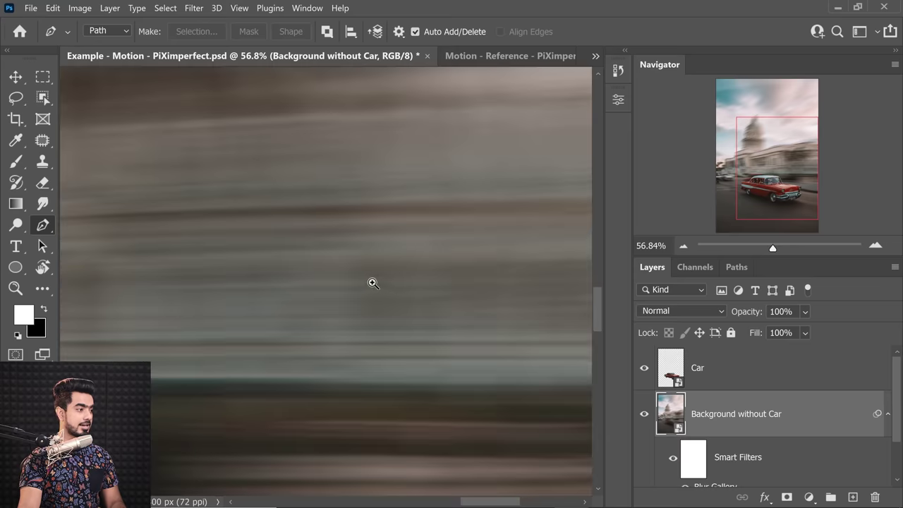
{"action": "scroll", "coordinate": [363, 326], "scroll_direction": "down", "scroll_amount": 6}
{"action": "left_click_drag", "start_coordinate": [274, 356], "coordinate": [323, 276]}
{"action": "scroll", "coordinate": [350, 255], "scroll_direction": "up", "scroll_amount": 8}
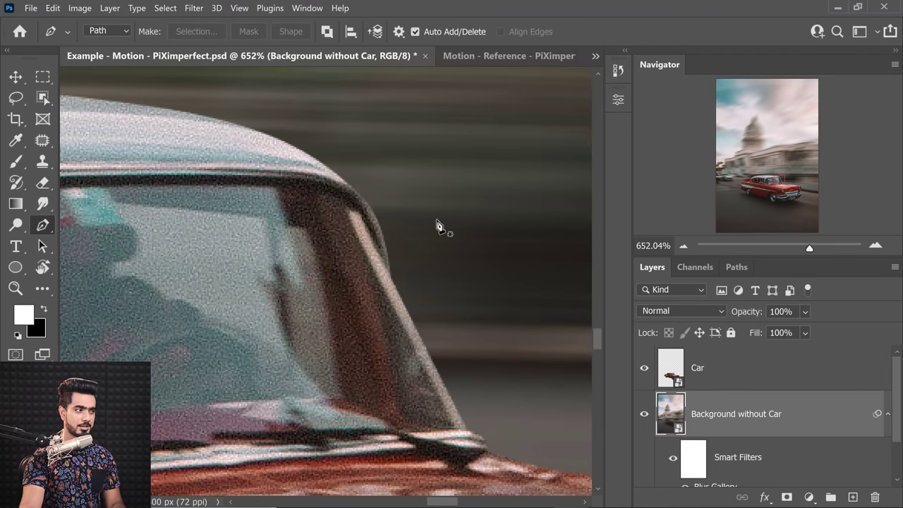
{"action": "key", "text": "ctrl+0"}
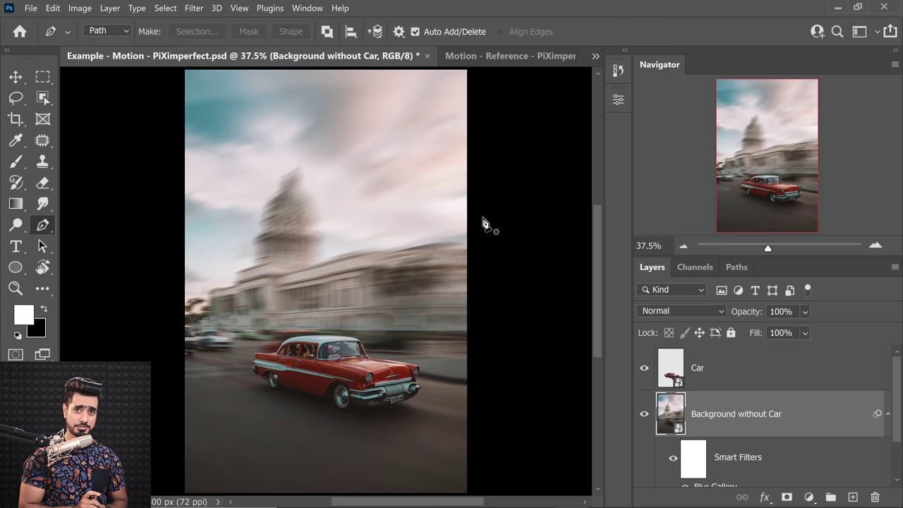
{"action": "scroll", "coordinate": [864, 453], "scroll_direction": "down", "scroll_amount": 2}
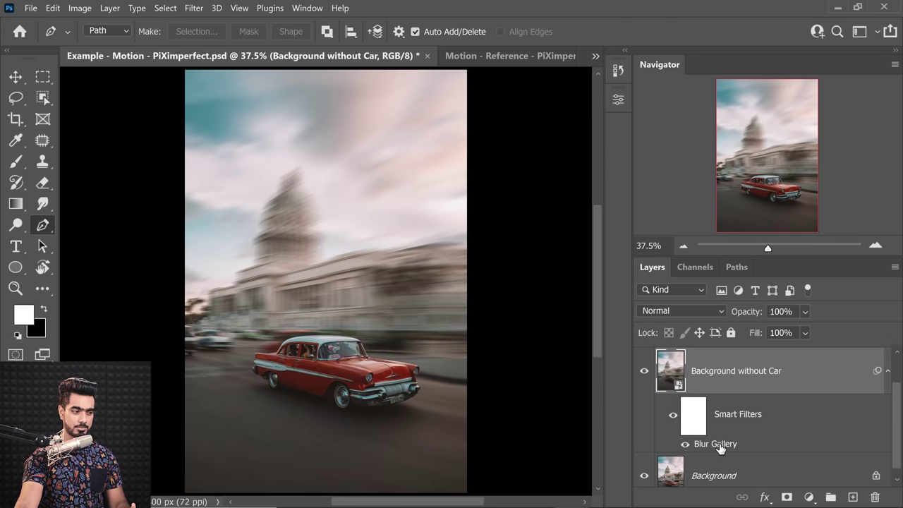
Reopen the Blur Gallery filter and reduce the Noise grain size to 9%.
{"action": "double_click", "coordinate": [730, 436]}
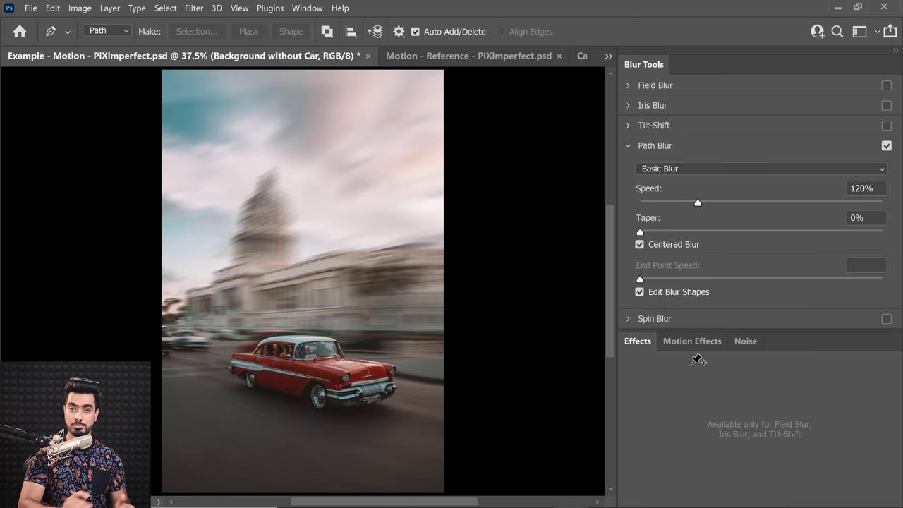
{"action": "left_click", "coordinate": [747, 342]}
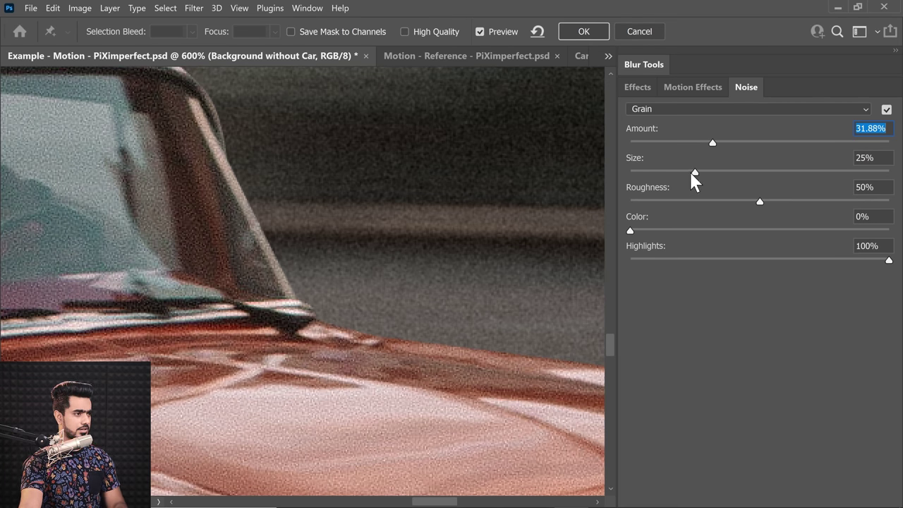
{"action": "left_click_drag", "start_coordinate": [656, 176], "coordinate": [652, 176]}
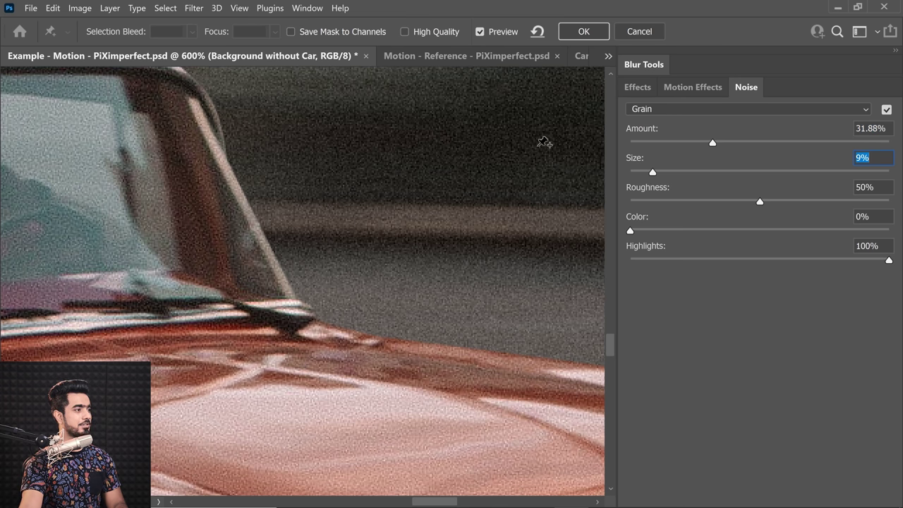
{"action": "key", "text": "Return"}
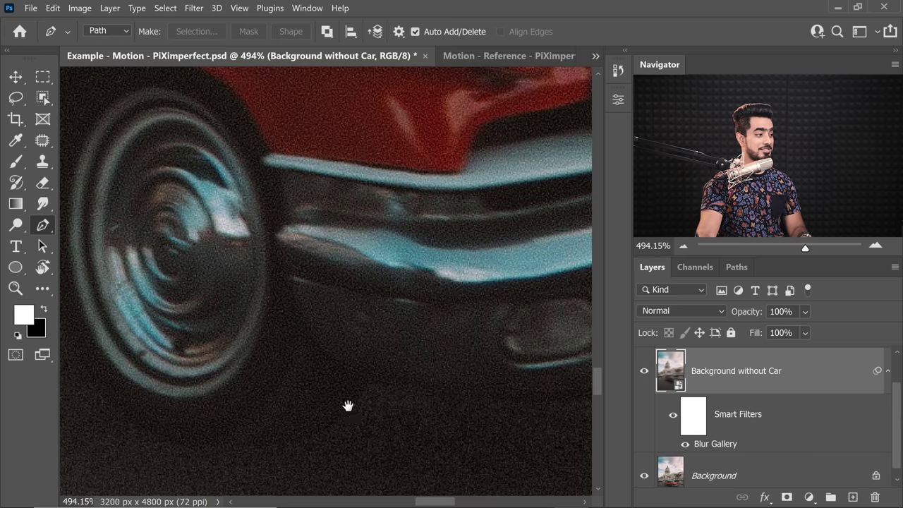
Add a Curves 1 adjustment layer with the curve pulled down to darken the image.
{"action": "scroll", "coordinate": [324, 395], "scroll_direction": "left", "scroll_amount": 10}
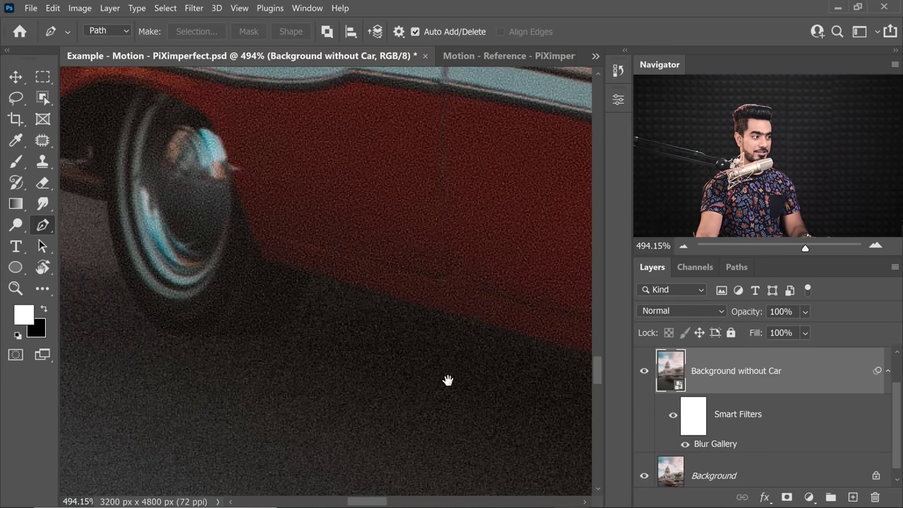
{"action": "scroll", "coordinate": [428, 381], "scroll_direction": "down", "scroll_amount": 3}
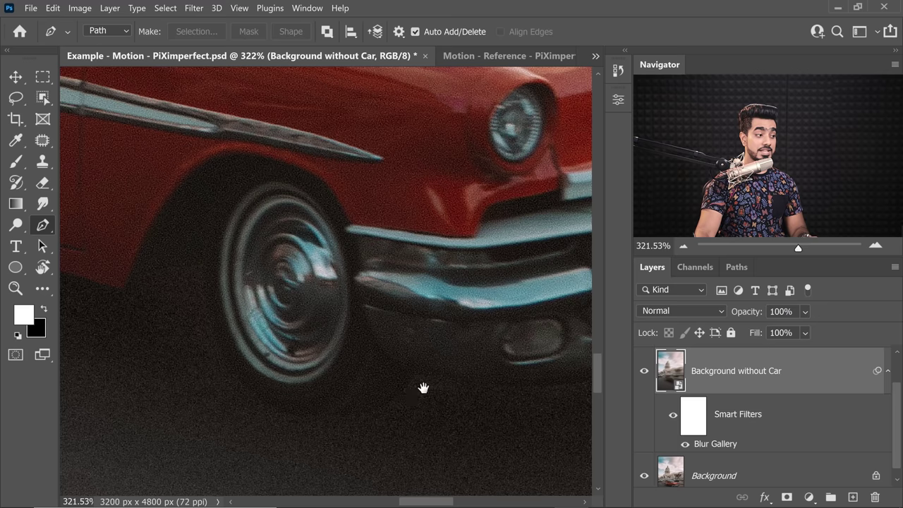
{"action": "scroll", "coordinate": [343, 371], "scroll_direction": "left", "scroll_amount": 10}
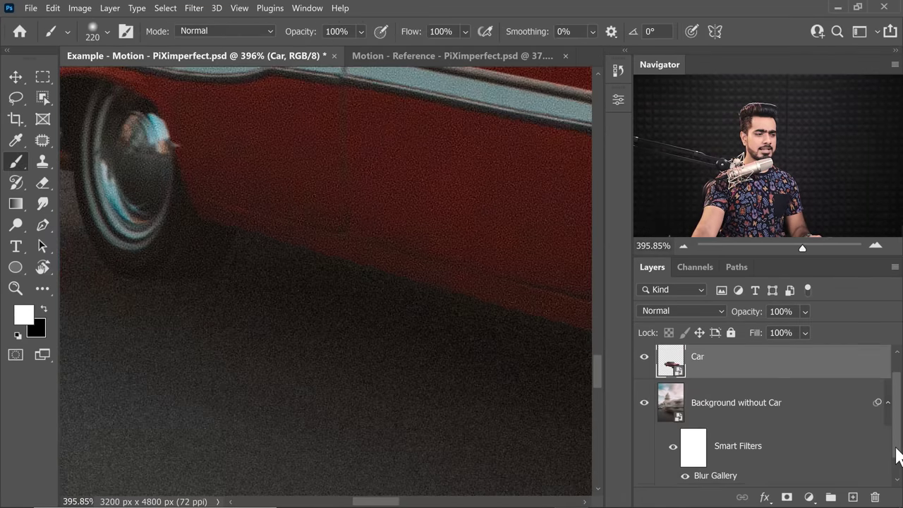
{"action": "key", "text": "ctrl+z"}
{"action": "left_click", "coordinate": [810, 500]}
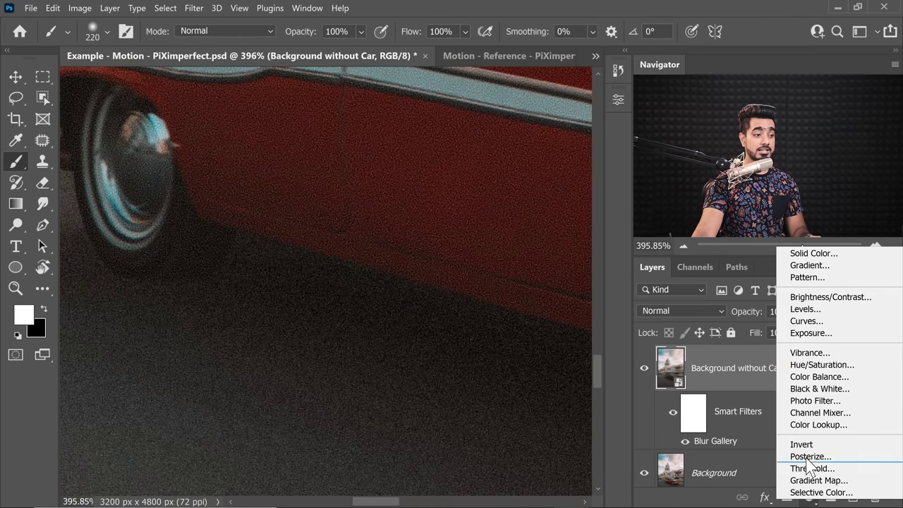
{"action": "left_click", "coordinate": [806, 319]}
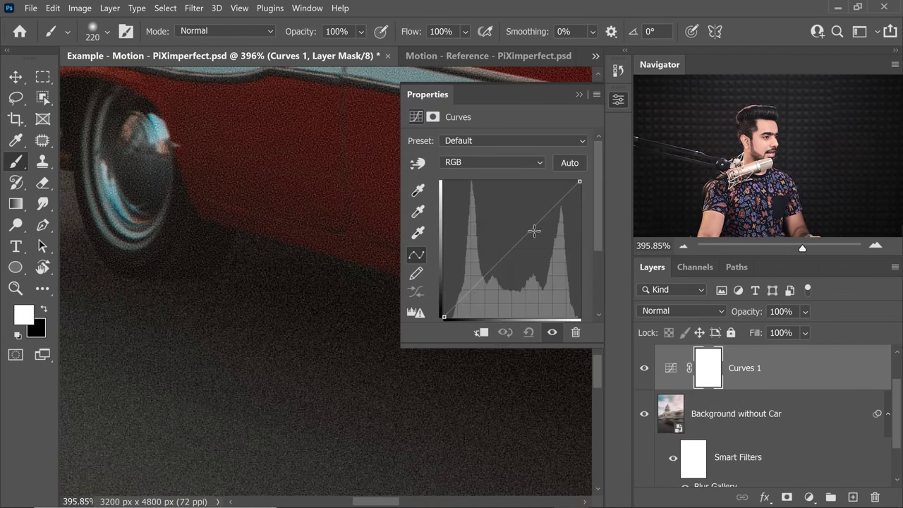
{"action": "left_click_drag", "start_coordinate": [528, 233], "coordinate": [531, 237]}
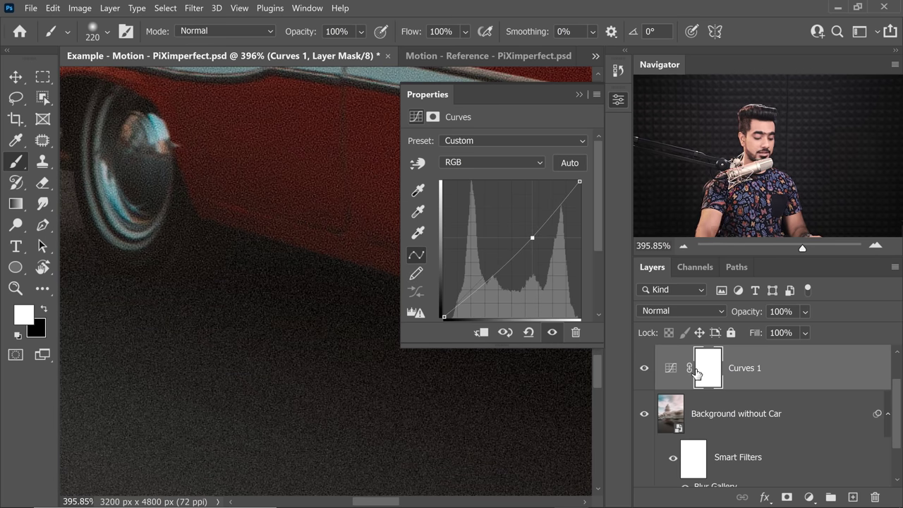
Invert the Curves 1 mask to black and set the brush to about 290 px.
{"action": "key", "text": "ctrl+i"}
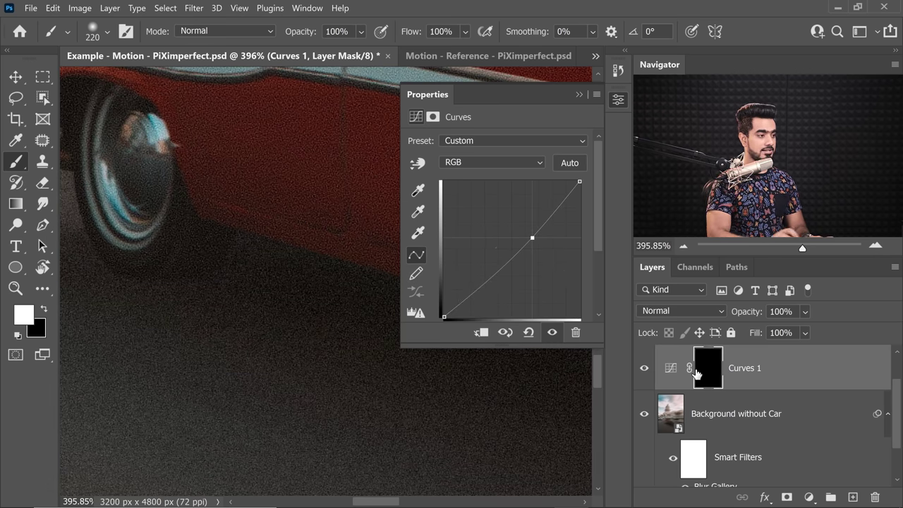
{"action": "left_click", "coordinate": [578, 94]}
{"action": "mouse_move", "coordinate": [292, 242]}
{"action": "left_mouse_down"}
{"action": "mouse_move", "coordinate": [167, 246]}
{"action": "mouse_move", "coordinate": [242, 232]}
{"action": "mouse_move", "coordinate": [248, 211]}
{"action": "mouse_move", "coordinate": [280, 228]}
{"action": "mouse_move", "coordinate": [179, 244]}
{"action": "left_mouse_up"}
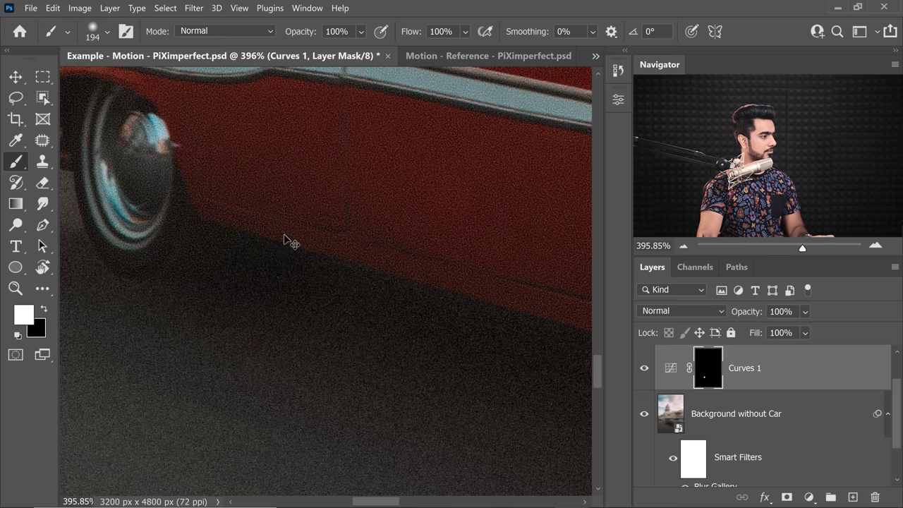
{"action": "mouse_move", "coordinate": [227, 202]}
{"action": "left_mouse_down"}
{"action": "mouse_move", "coordinate": [275, 202]}
{"action": "mouse_move", "coordinate": [171, 238]}
{"action": "mouse_move", "coordinate": [311, 185]}
{"action": "left_mouse_up"}
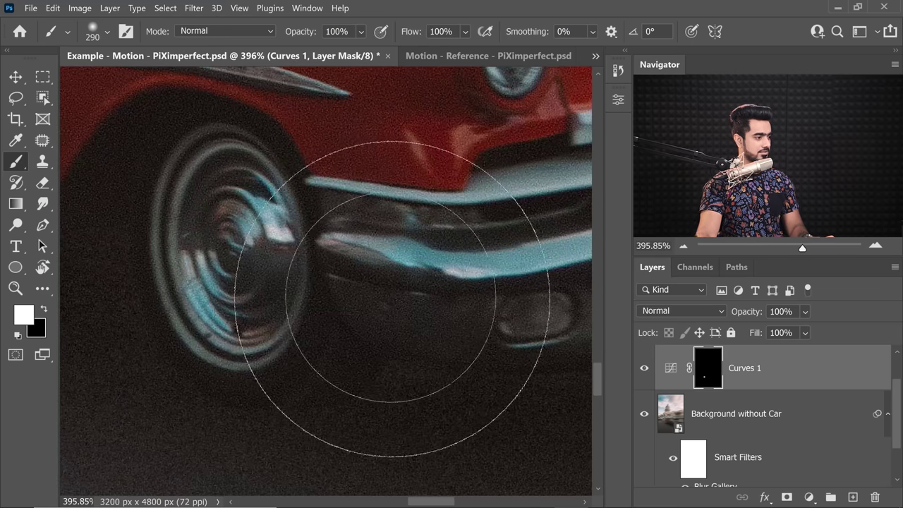
{"action": "scroll", "coordinate": [390, 313], "scroll_direction": "down", "scroll_amount": 3}
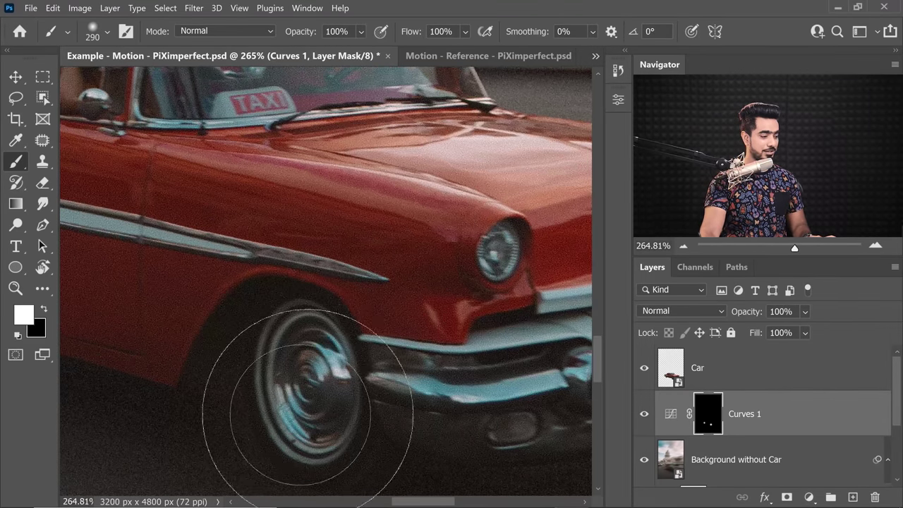
On the Car layer, start a Spin Blur and fit its ellipse around the front wheel.
{"action": "left_click", "coordinate": [734, 379]}
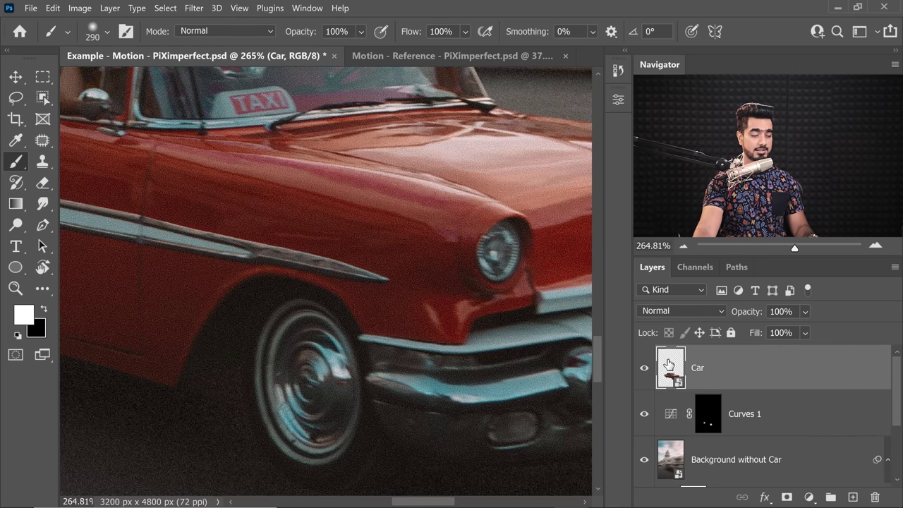
{"action": "left_click", "coordinate": [195, 7]}
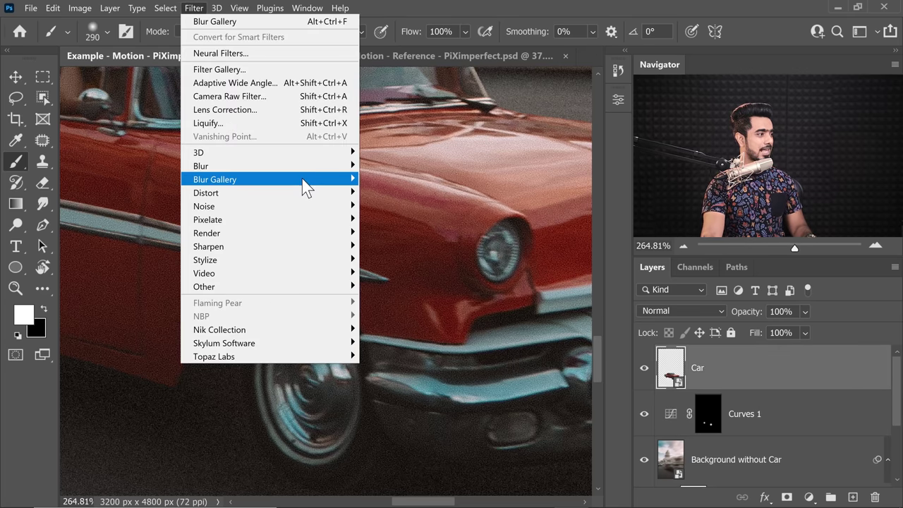
{"action": "mouse_move", "coordinate": [305, 186]}
{"action": "left_click", "coordinate": [400, 234]}
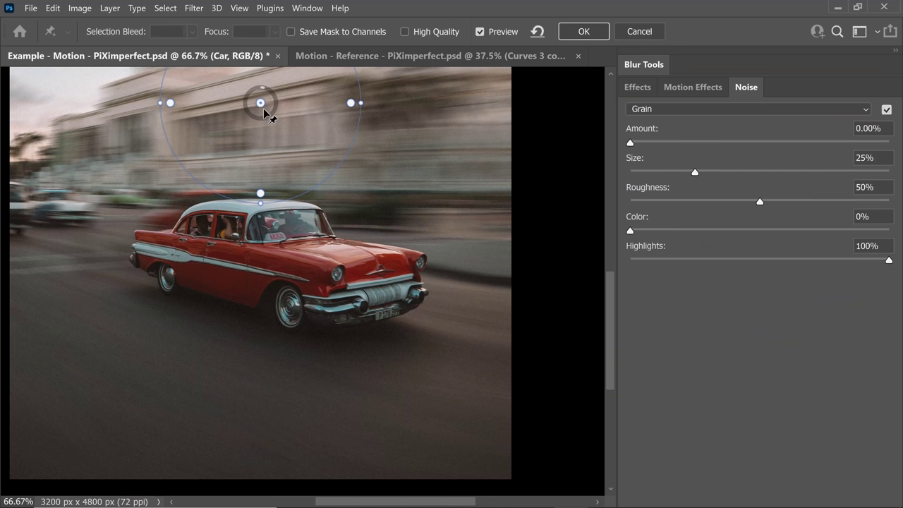
{"action": "left_click_drag", "start_coordinate": [267, 110], "coordinate": [291, 312]}
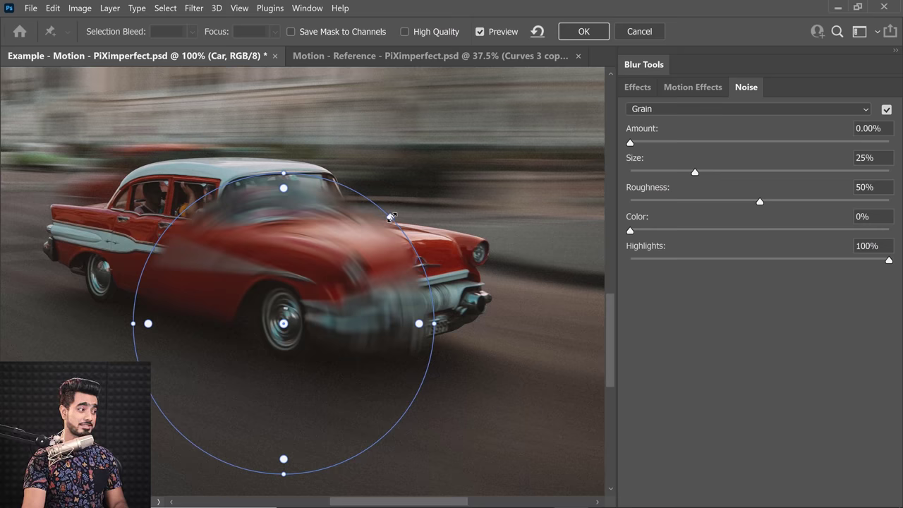
{"action": "left_click_drag", "start_coordinate": [392, 216], "coordinate": [303, 304]}
{"action": "scroll", "coordinate": [283, 332], "scroll_direction": "up", "scroll_amount": 4}
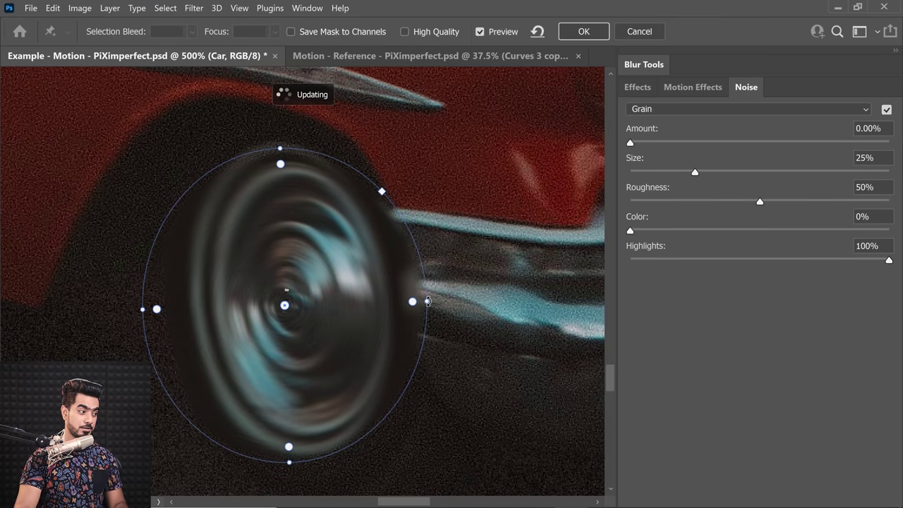
{"action": "left_click_drag", "start_coordinate": [427, 301], "coordinate": [393, 302]}
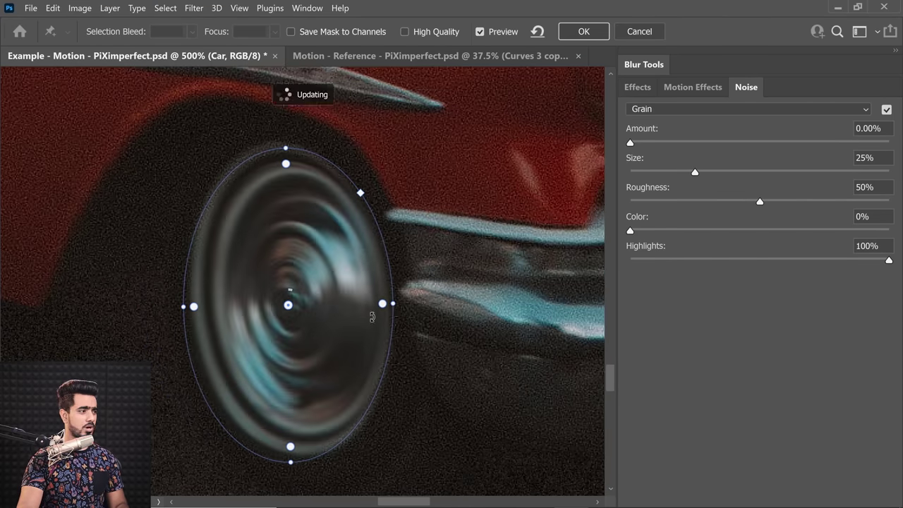
Set the spin blur angle to 16° and add grain noise at 32% amount, 12% size.
{"action": "left_click", "coordinate": [650, 64]}
{"action": "left_click_drag", "start_coordinate": [728, 202], "coordinate": [692, 203]}
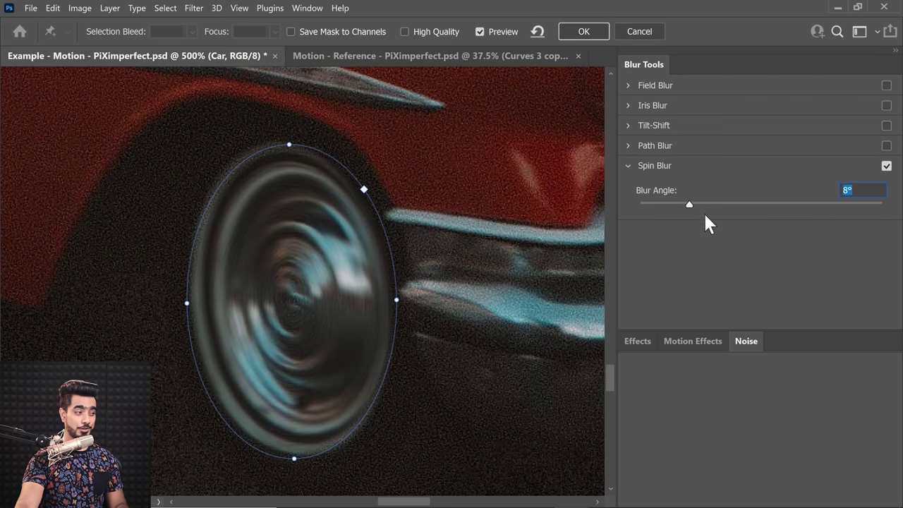
{"action": "type", "text": "16"}
{"action": "key", "text": "Return"}
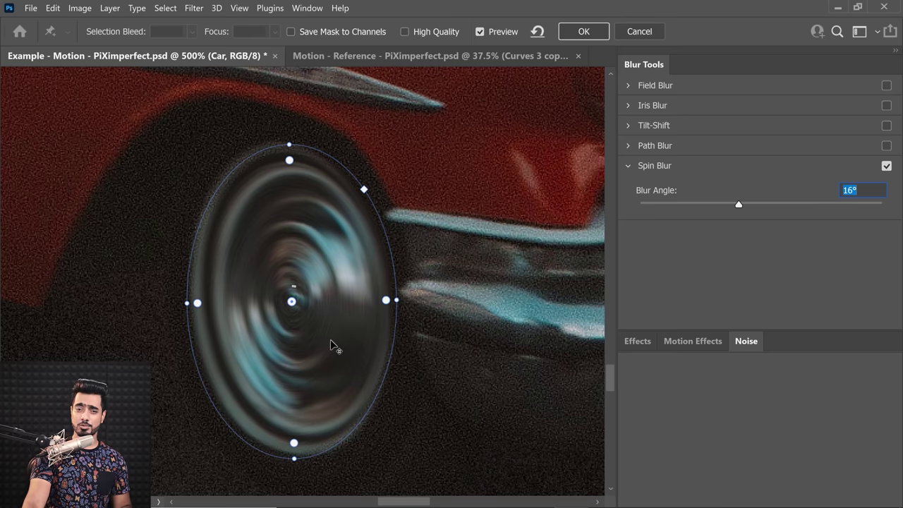
{"action": "left_click", "coordinate": [747, 342]}
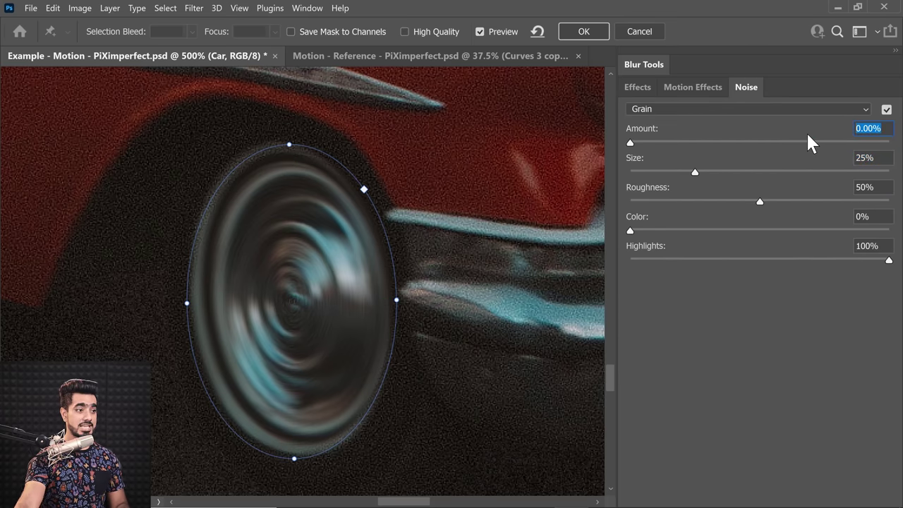
{"action": "type", "text": "32"}
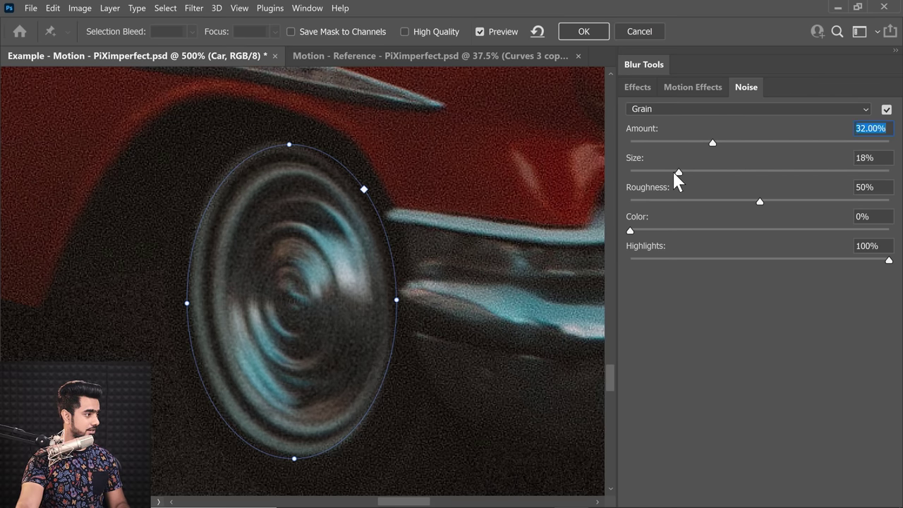
{"action": "left_click_drag", "start_coordinate": [673, 172], "coordinate": [665, 174]}
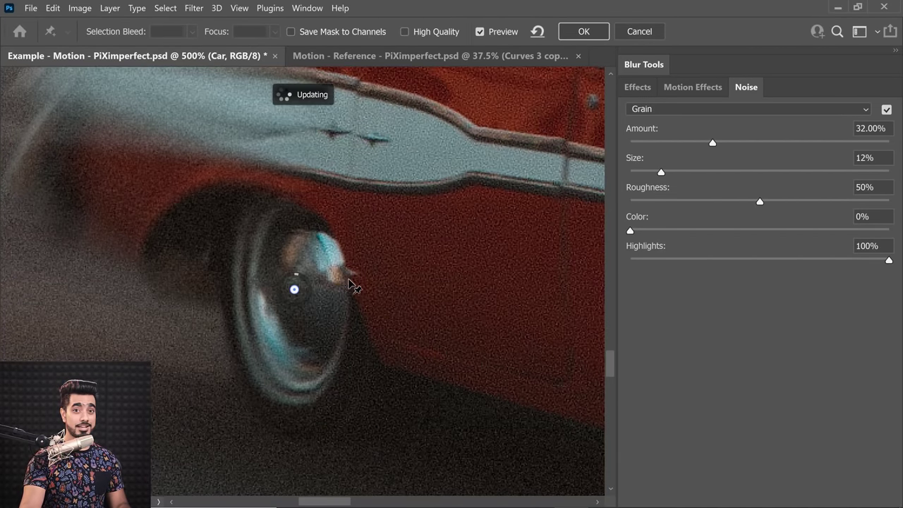
Reshape the spin ring into a tall ellipse covering the front wheel and apply the blur.
{"action": "scroll", "coordinate": [353, 291], "scroll_direction": "down", "scroll_amount": 5}
{"action": "scroll", "coordinate": [353, 291], "scroll_direction": "up", "scroll_amount": 6}
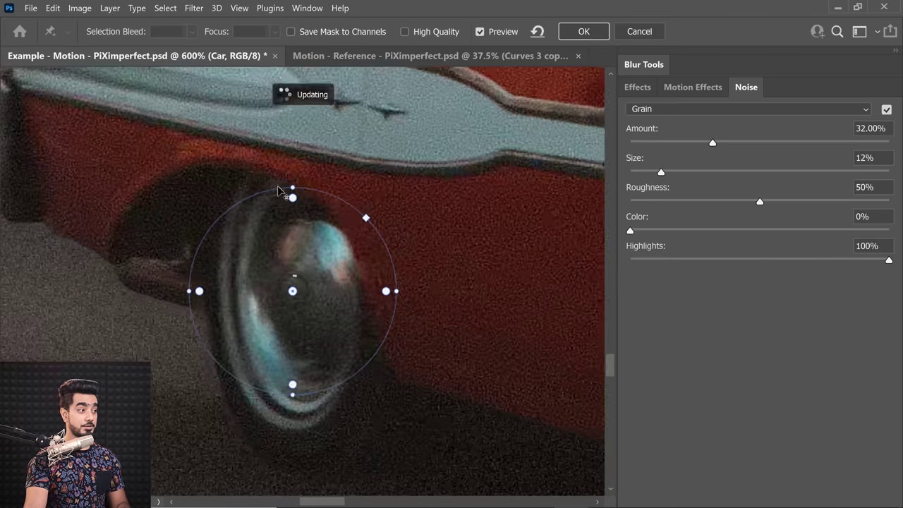
{"action": "left_click_drag", "start_coordinate": [298, 383], "coordinate": [292, 419]}
{"action": "left_click_drag", "start_coordinate": [387, 296], "coordinate": [364, 303]}
{"action": "left_click_drag", "start_coordinate": [297, 169], "coordinate": [295, 155]}
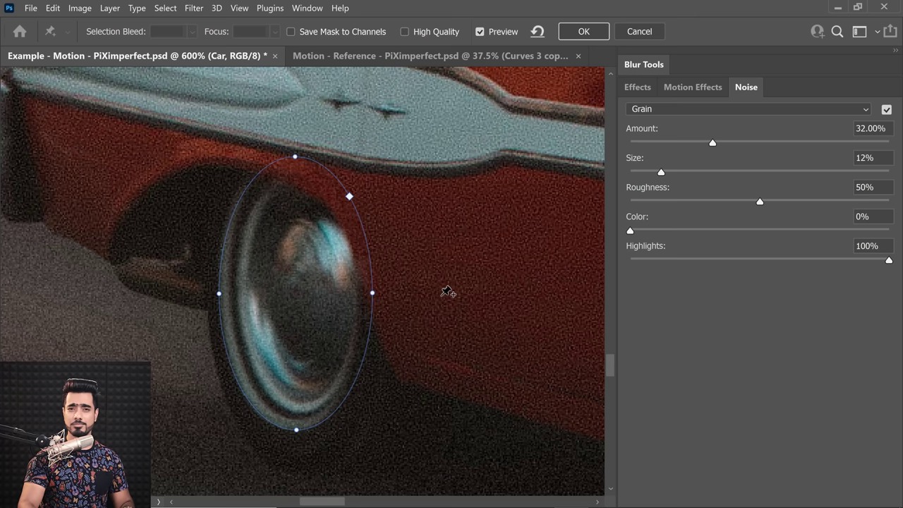
{"action": "left_click", "coordinate": [584, 31]}
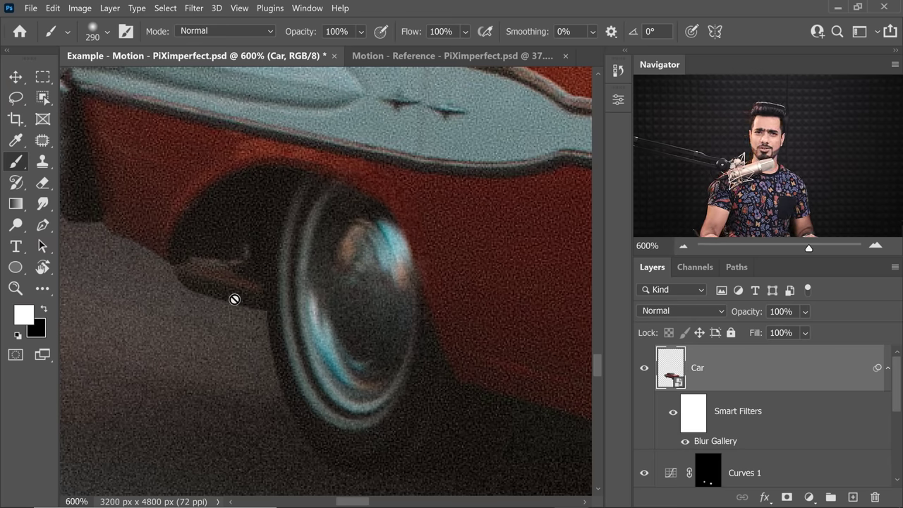
Paint a small black spot over the front wheel hub in the Car smart-filter mask.
{"action": "left_click", "coordinate": [697, 421]}
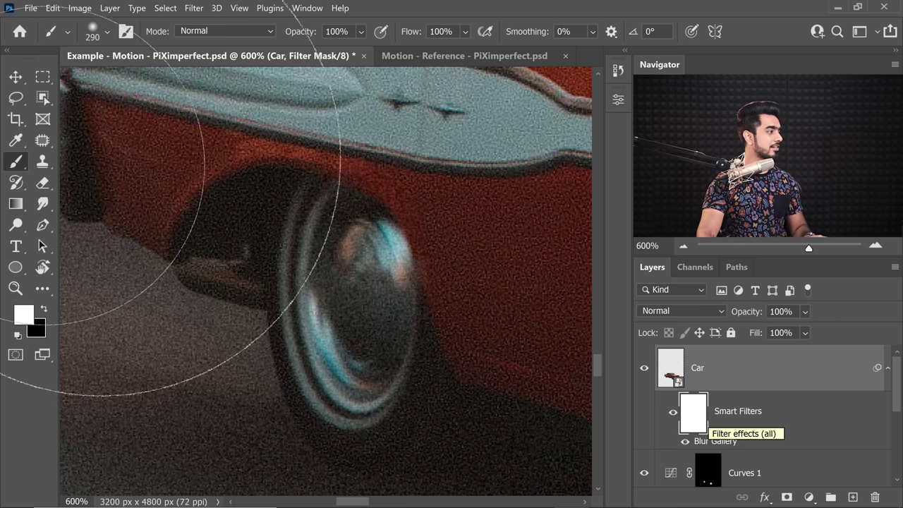
{"action": "left_click_drag", "start_coordinate": [292, 195], "coordinate": [131, 202]}
{"action": "key", "text": "x"}
{"action": "key", "text": "bracketleft"}
{"action": "key", "text": "bracketleft"}
{"action": "key", "text": "bracketleft"}
{"action": "key", "text": "bracketleft"}
{"action": "key", "text": "bracketleft"}
{"action": "key", "text": "bracketleft"}
{"action": "key", "text": "bracketleft"}
{"action": "key", "text": "bracketleft"}
{"action": "key", "text": "bracketleft"}
{"action": "key", "text": "bracketleft"}
{"action": "mouse_move", "coordinate": [440, 191]}
{"action": "left_mouse_down"}
{"action": "mouse_move", "coordinate": [443, 207]}
{"action": "mouse_move", "coordinate": [413, 182]}
{"action": "left_mouse_up"}
{"action": "left_click", "coordinate": [421, 270]}
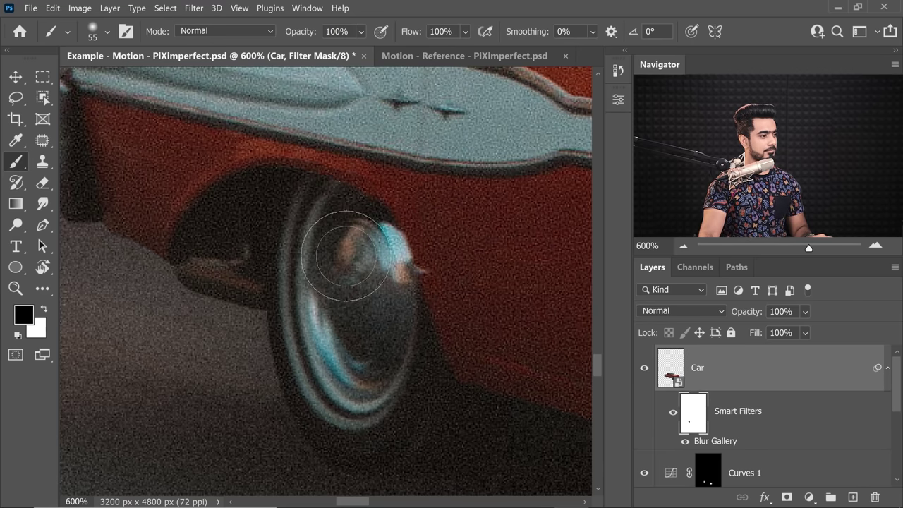
{"action": "key", "text": "x"}
{"action": "key", "text": "bracketleft"}
{"action": "key", "text": "bracketleft"}
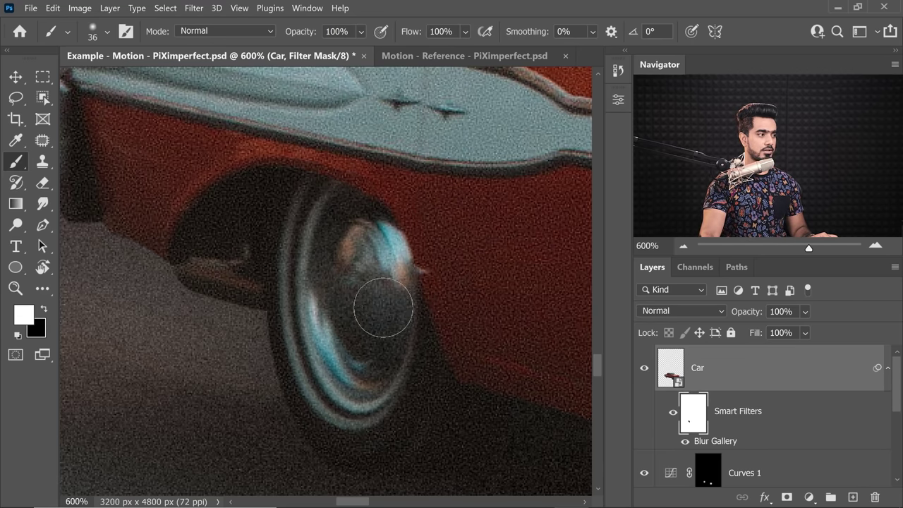
{"action": "key", "text": "ctrl+0"}
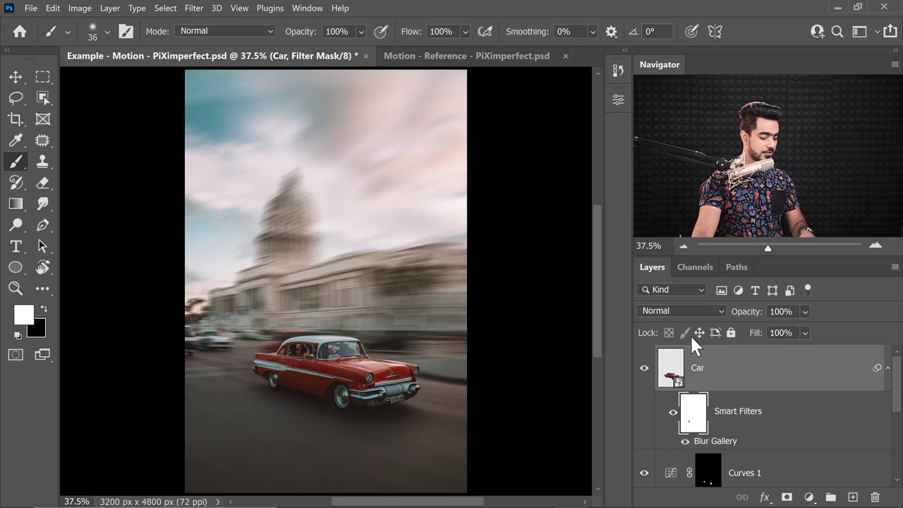
Duplicate the Car layer, delete the copy's Blur Gallery filter, and rename it 'Flash Blur'.
{"action": "key", "text": "ctrl+j"}
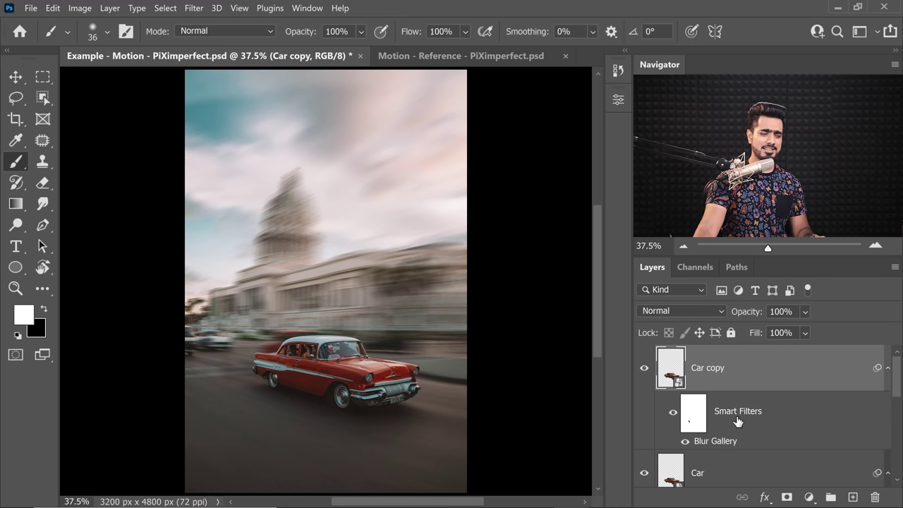
{"action": "left_click_drag", "start_coordinate": [844, 446], "coordinate": [874, 496]}
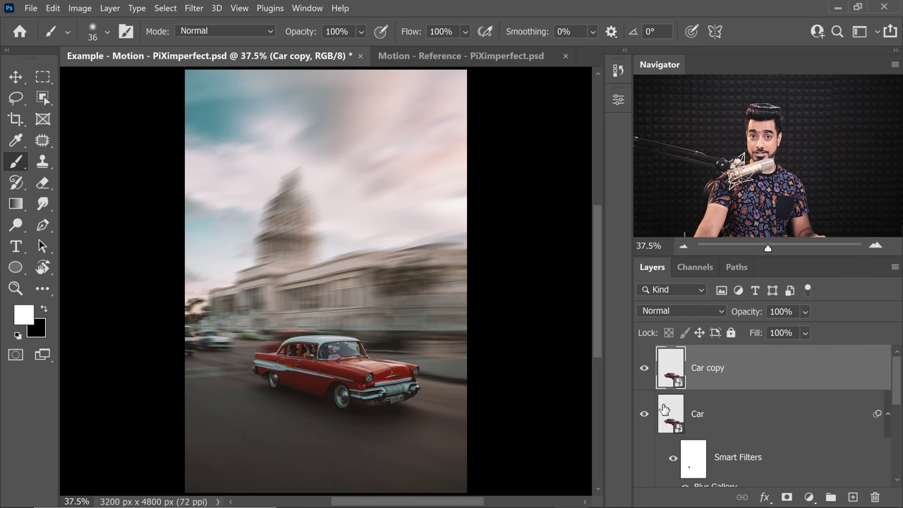
{"action": "double_click", "coordinate": [707, 367]}
{"action": "type", "text": "Flash"}
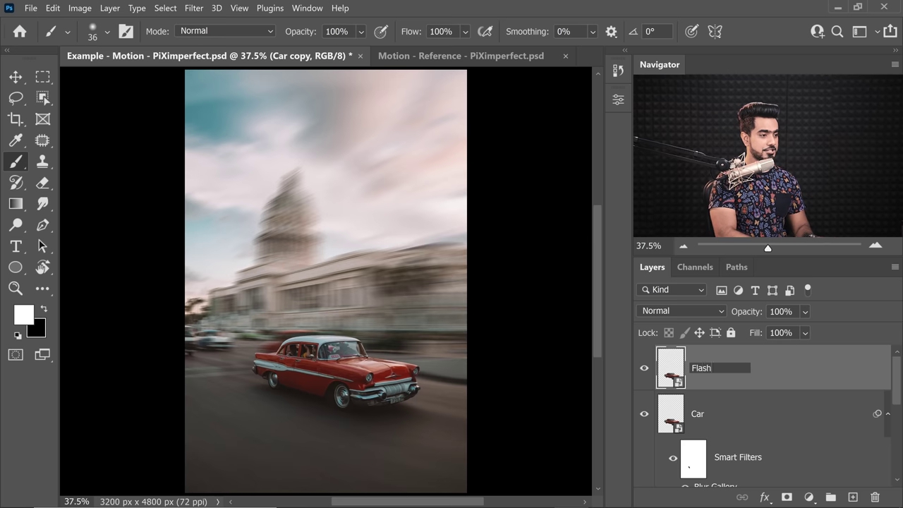
{"action": "type", "text": " Blur"}
{"action": "key", "text": "Return"}
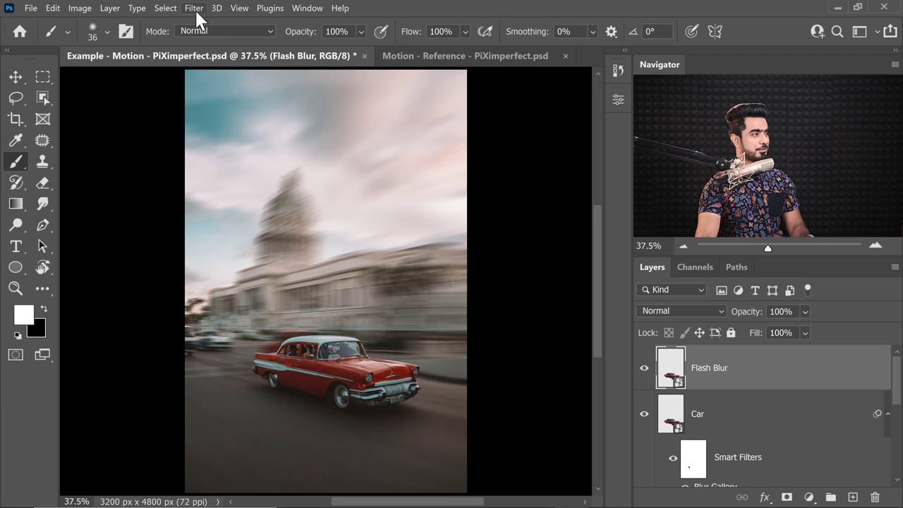
{"action": "left_click", "coordinate": [195, 8]}
Start a Path Blur on Flash Blur and draw two leftward blur paths along the car.
{"action": "mouse_move", "coordinate": [308, 181]}
{"action": "left_click", "coordinate": [405, 221]}
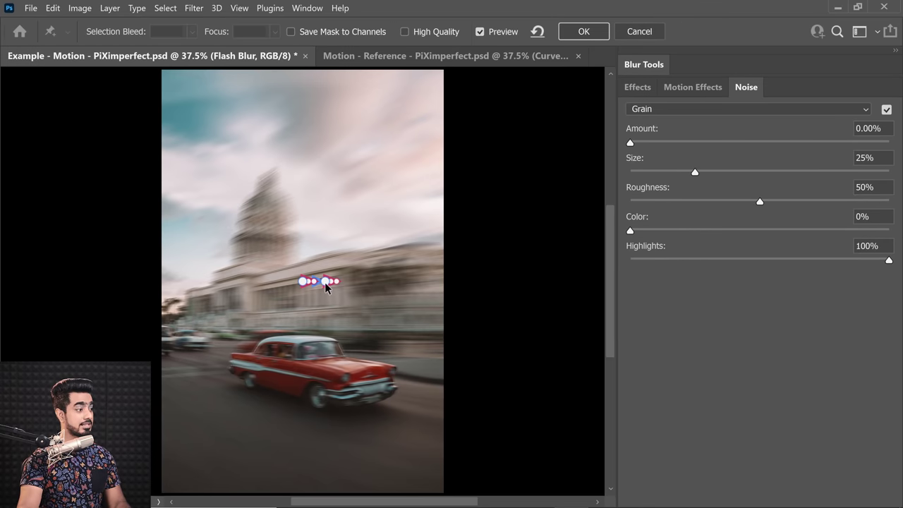
{"action": "left_click", "coordinate": [643, 66]}
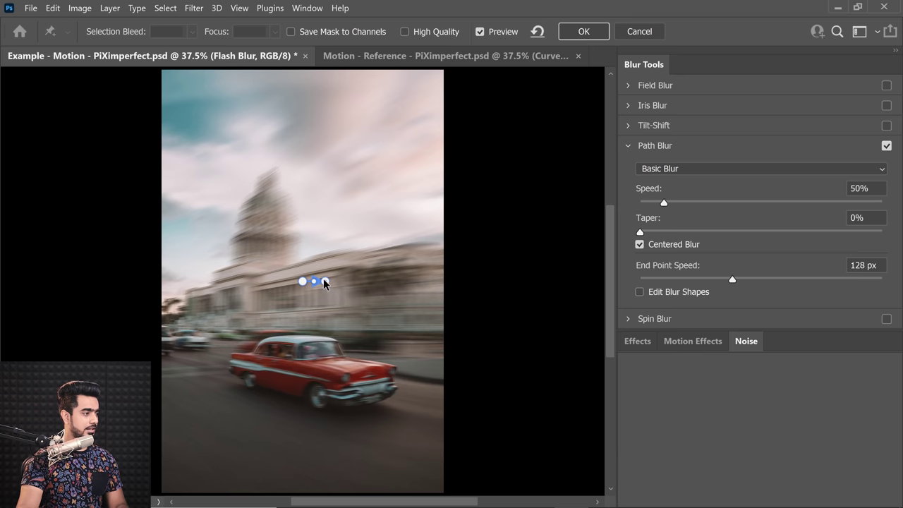
{"action": "left_click_drag", "start_coordinate": [319, 280], "coordinate": [232, 268]}
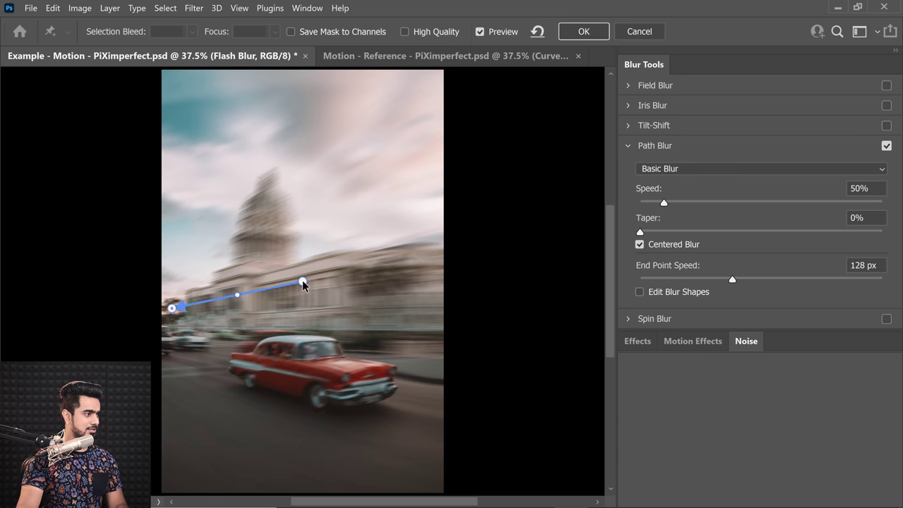
{"action": "left_click_drag", "start_coordinate": [303, 283], "coordinate": [348, 378]}
{"action": "left_click_drag", "start_coordinate": [171, 308], "coordinate": [119, 342]}
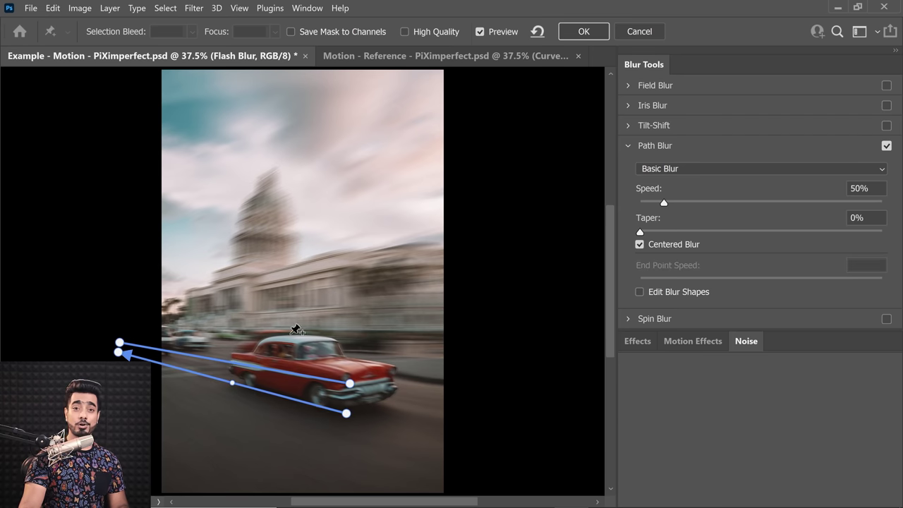
{"action": "left_click_drag", "start_coordinate": [134, 322], "coordinate": [364, 339]}
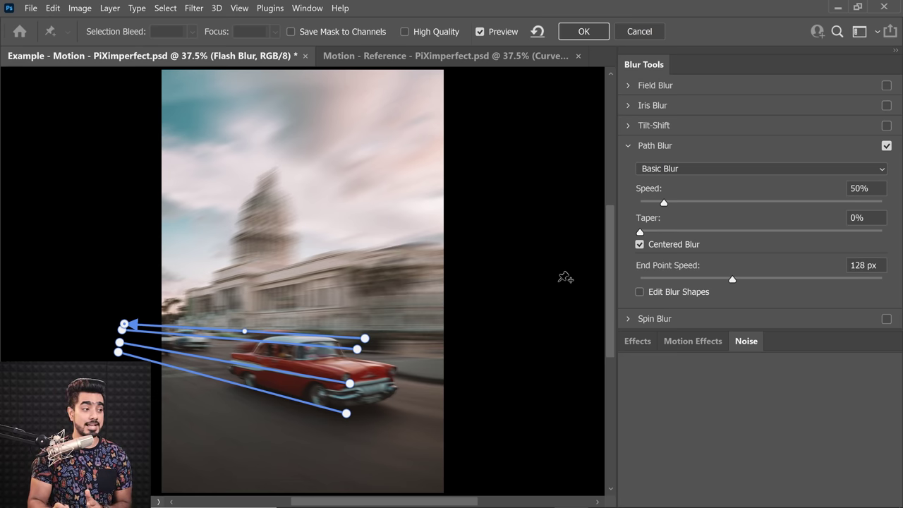
{"action": "left_click", "coordinate": [699, 172]}
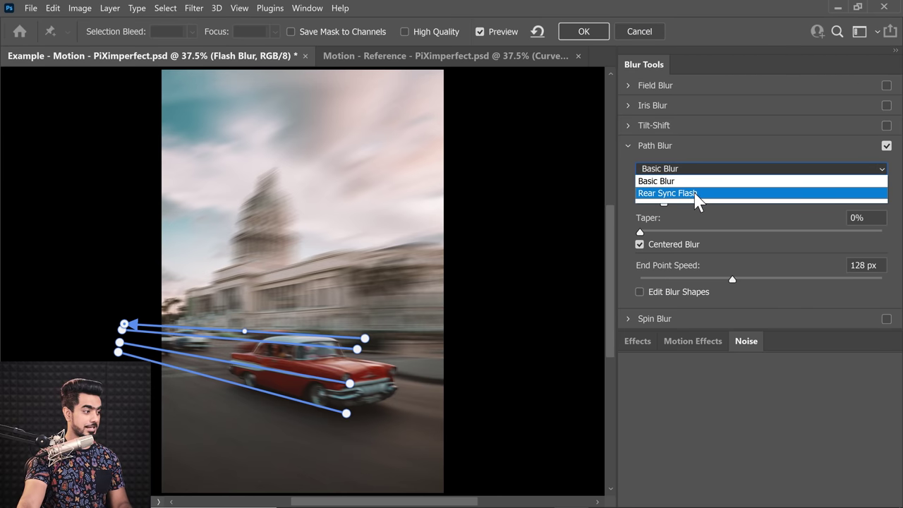
Set the path blur to Rear Sync Flash with Edit Blur Shapes on and 350 px end point speed.
{"action": "left_click", "coordinate": [696, 194]}
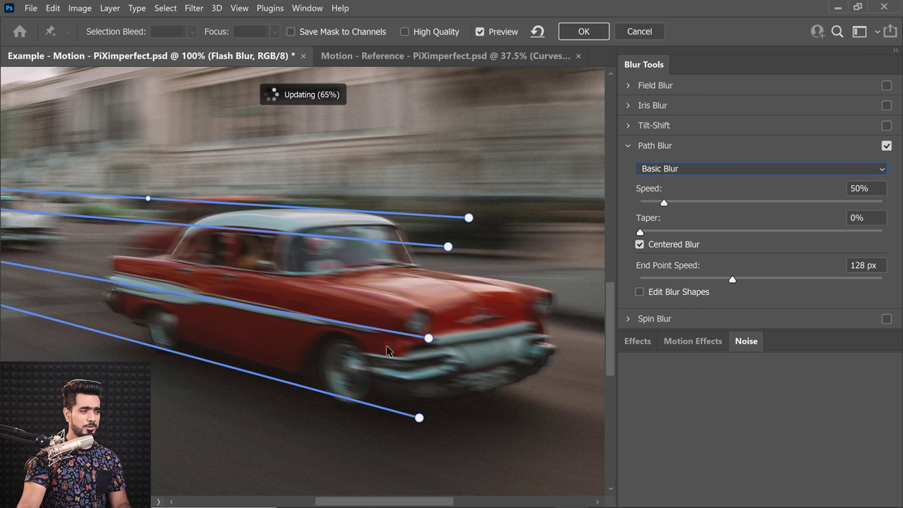
{"action": "left_click", "coordinate": [713, 171]}
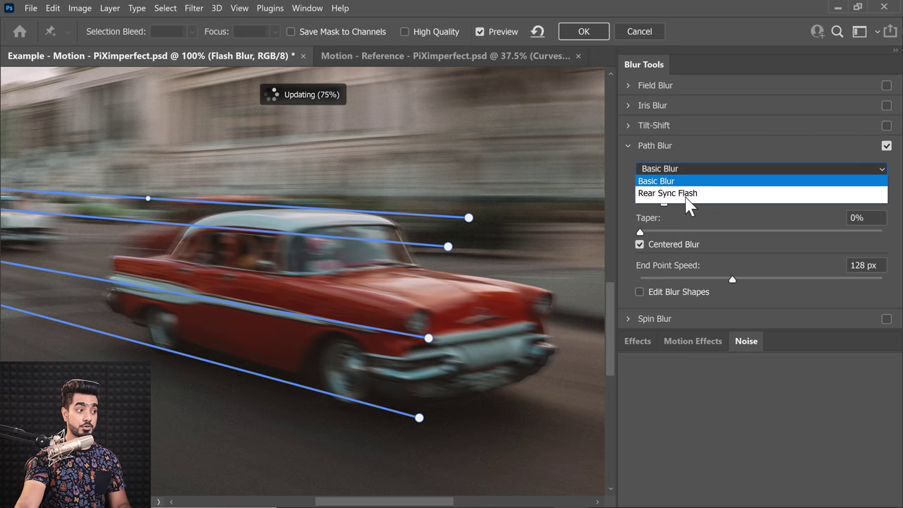
{"action": "left_click", "coordinate": [684, 194]}
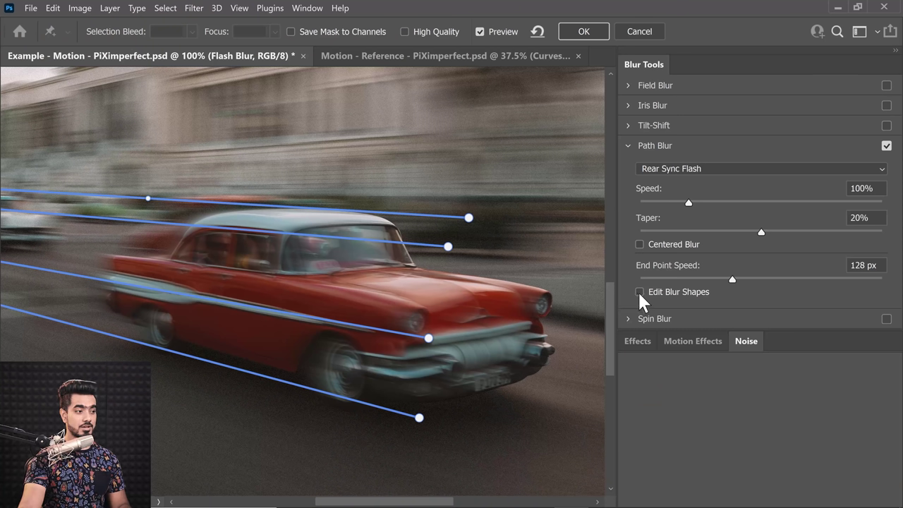
{"action": "left_click", "coordinate": [639, 292]}
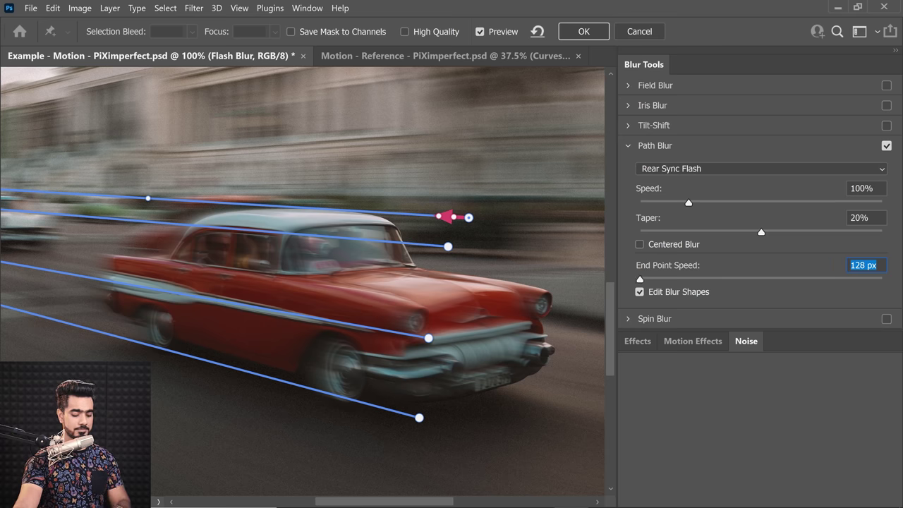
{"action": "type", "text": "0"}
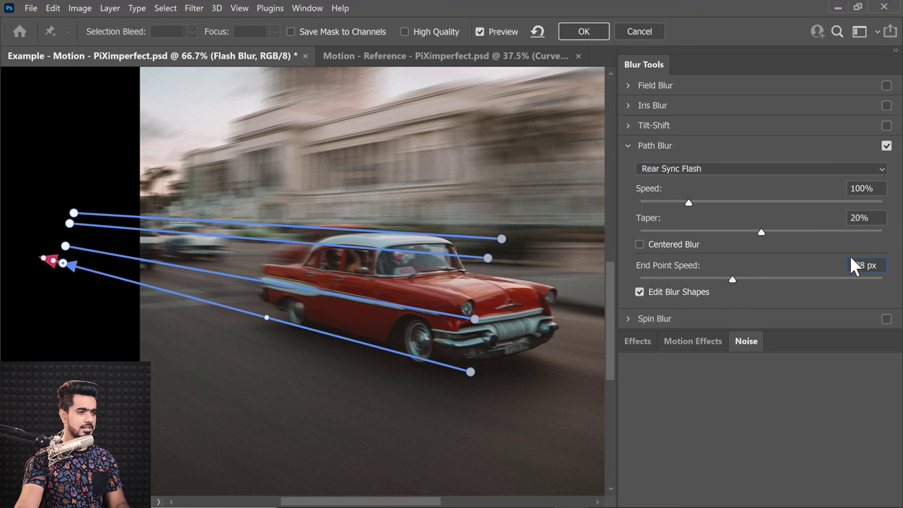
{"action": "type", "text": "3"}
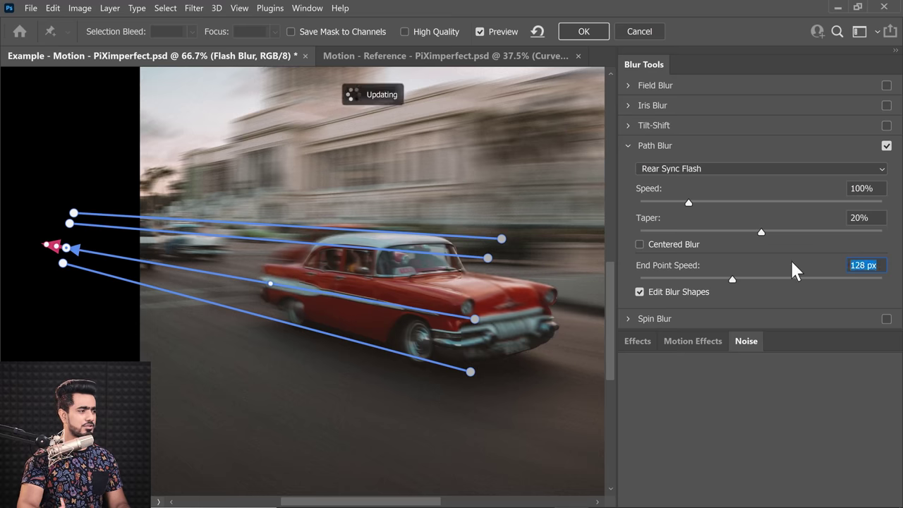
{"action": "left_click_drag", "start_coordinate": [732, 278], "coordinate": [797, 278]}
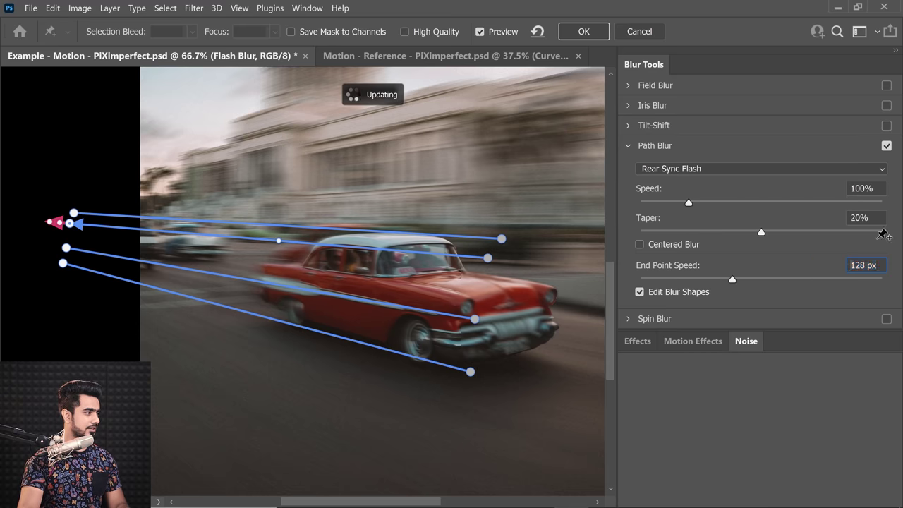
{"action": "type", "text": "350"}
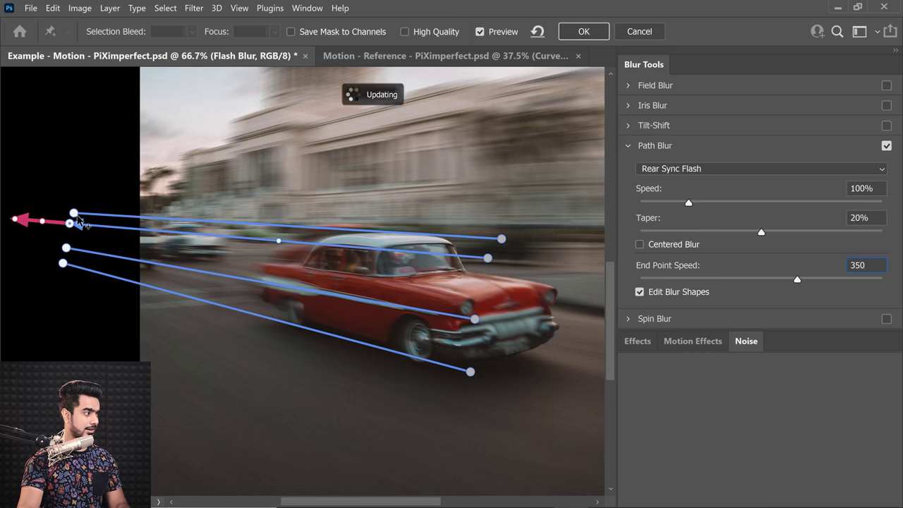
Apply the Rear Sync Flash path blur and set the Flash Blur layer to 60% opacity.
{"action": "left_click", "coordinate": [584, 31]}
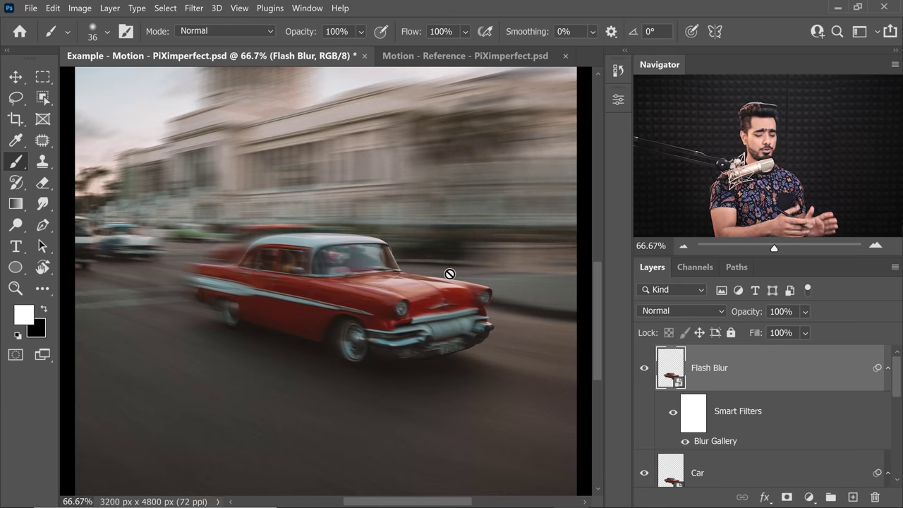
{"action": "key", "text": "ctrl+0"}
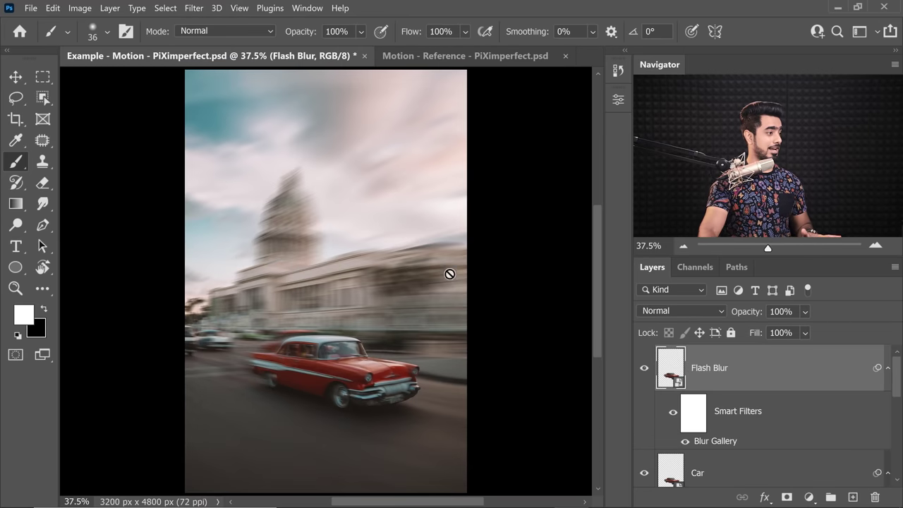
{"action": "key", "text": "Return"}
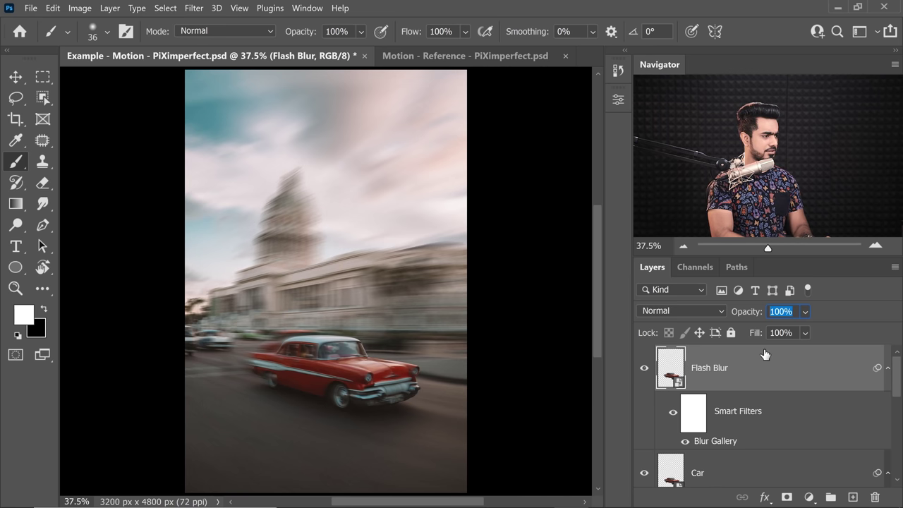
{"action": "type", "text": "60"}
{"action": "key", "text": "Return"}
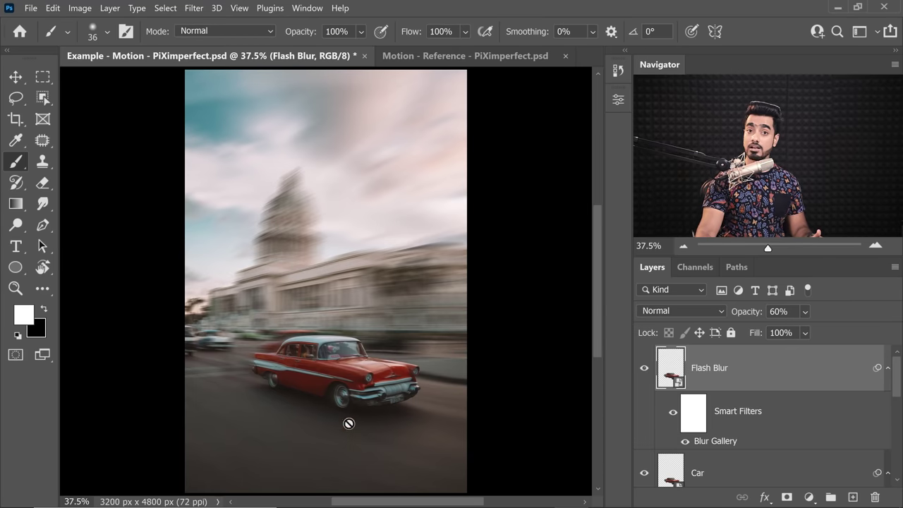
Add a Curves 2 layer above Curves 1 with its white point dragged left to brighten.
{"action": "scroll", "coordinate": [814, 415], "scroll_direction": "down", "scroll_amount": 5}
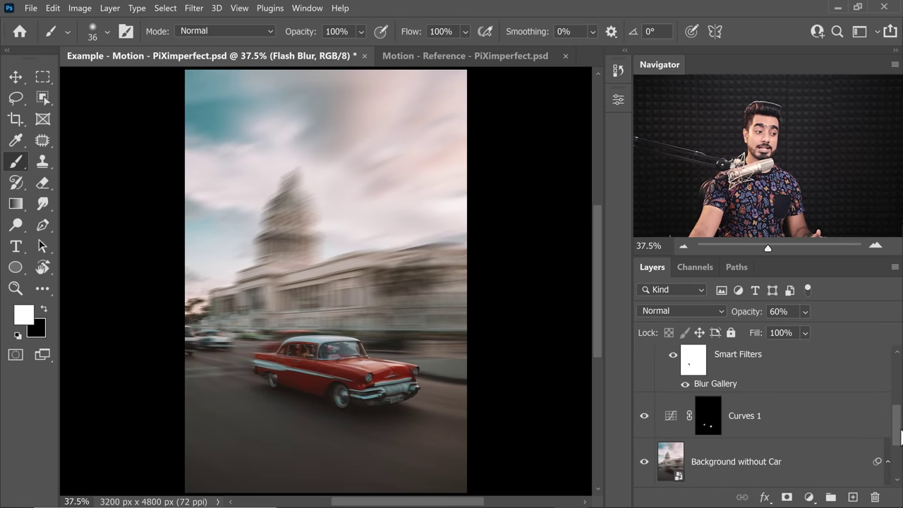
{"action": "left_click", "coordinate": [803, 411]}
{"action": "left_click", "coordinate": [809, 497]}
{"action": "left_click", "coordinate": [804, 319]}
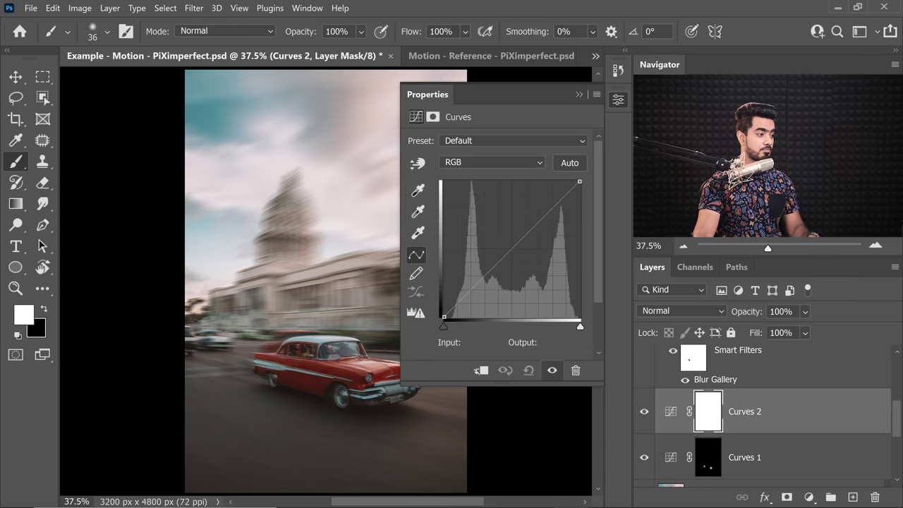
{"action": "scroll", "coordinate": [328, 365], "scroll_direction": "right", "scroll_amount": 3}
{"action": "left_click_drag", "start_coordinate": [573, 327], "coordinate": [531, 338]}
{"action": "left_click", "coordinate": [709, 416]}
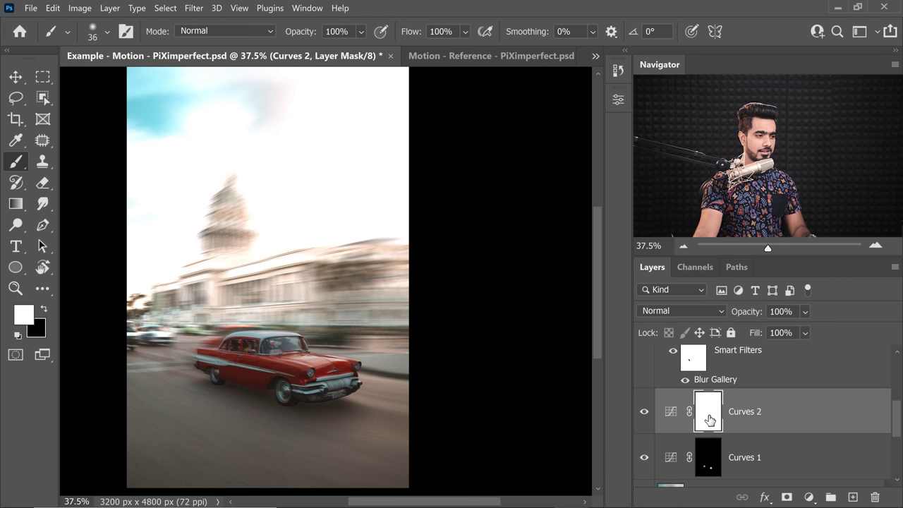
Invert the Curves 2 mask and transform a painted white dab into a wide oval over the car.
{"action": "key", "text": "ctrl+i"}
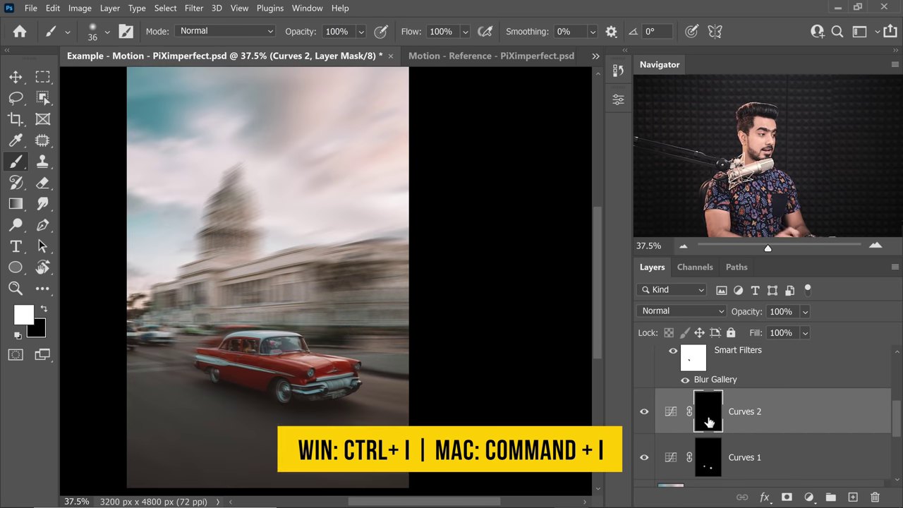
{"action": "mouse_move", "coordinate": [237, 338]}
{"action": "left_mouse_down"}
{"action": "mouse_move", "coordinate": [318, 332]}
{"action": "mouse_move", "coordinate": [259, 359]}
{"action": "mouse_move", "coordinate": [295, 357]}
{"action": "mouse_move", "coordinate": [267, 345]}
{"action": "left_mouse_up"}
{"action": "left_click", "coordinate": [264, 371]}
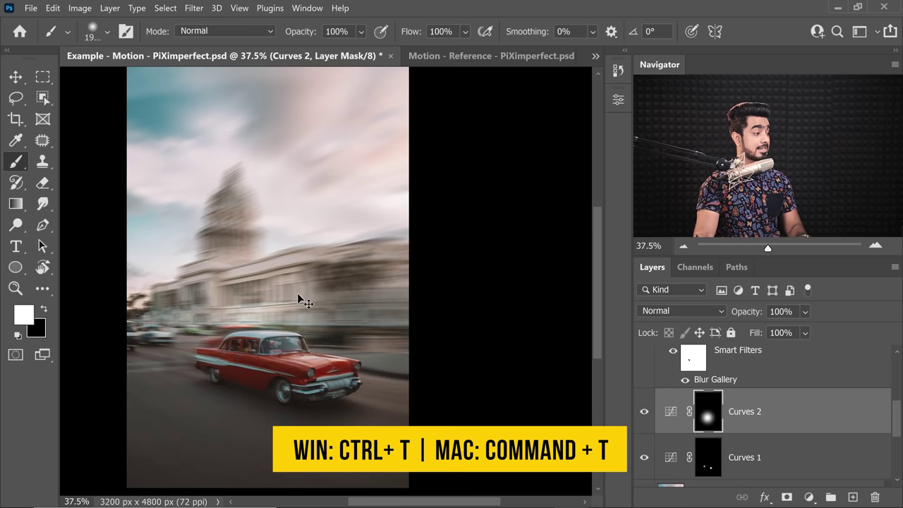
{"action": "key", "text": "ctrl+t"}
{"action": "left_click_drag", "start_coordinate": [264, 204], "coordinate": [263, 368]}
{"action": "left_click_drag", "start_coordinate": [301, 424], "coordinate": [350, 402]}
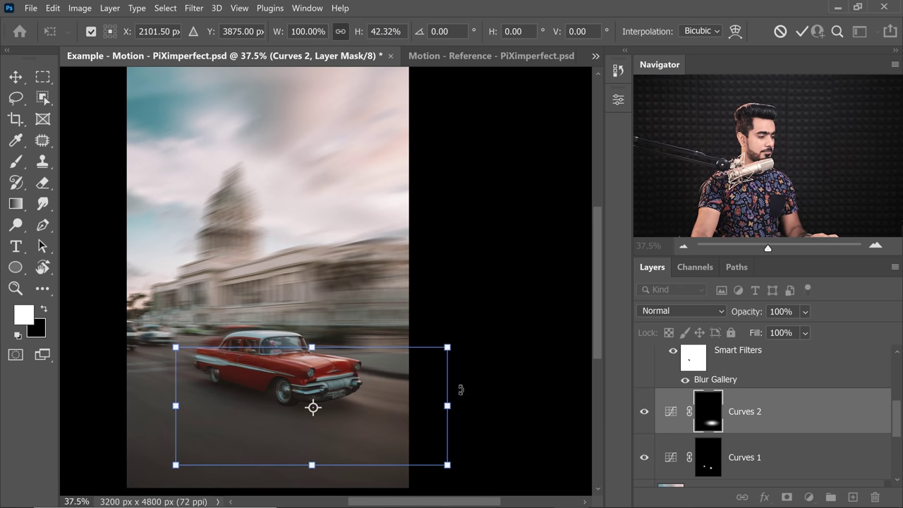
{"action": "left_click_drag", "start_coordinate": [447, 404], "coordinate": [505, 406]}
{"action": "left_click_drag", "start_coordinate": [423, 416], "coordinate": [373, 419]}
{"action": "key", "text": "Return"}
Pull the Curves 2 white point in further and feather its mask by 15 px.
{"action": "key", "text": "b"}
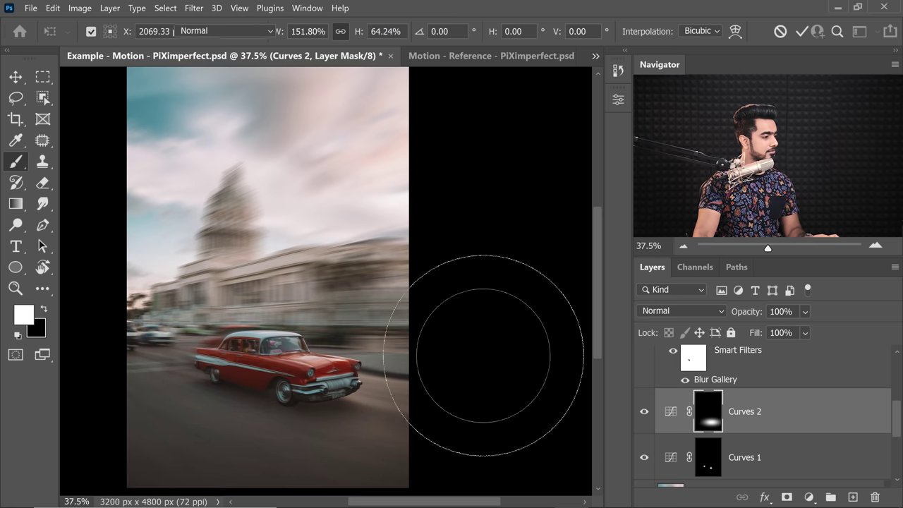
{"action": "double_click", "coordinate": [671, 413]}
{"action": "left_click_drag", "start_coordinate": [529, 326], "coordinate": [509, 326]}
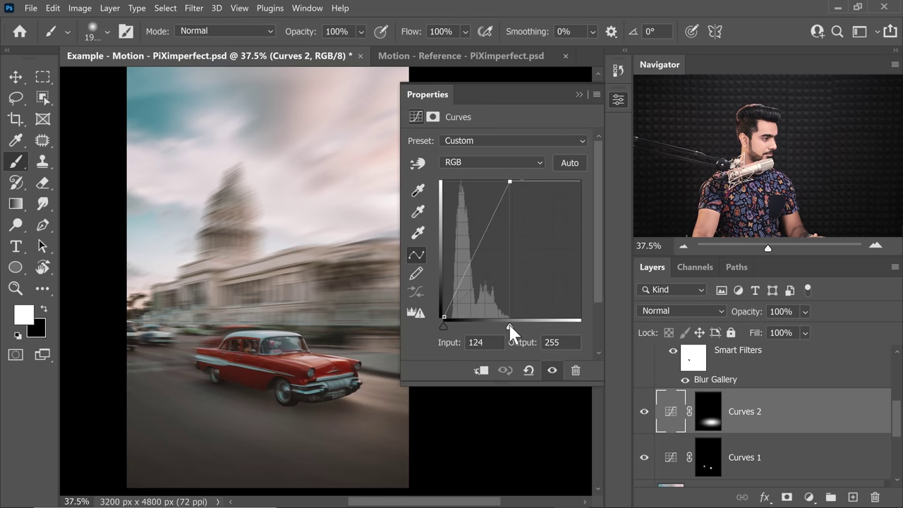
{"action": "left_click", "coordinate": [578, 94]}
{"action": "double_click", "coordinate": [708, 413]}
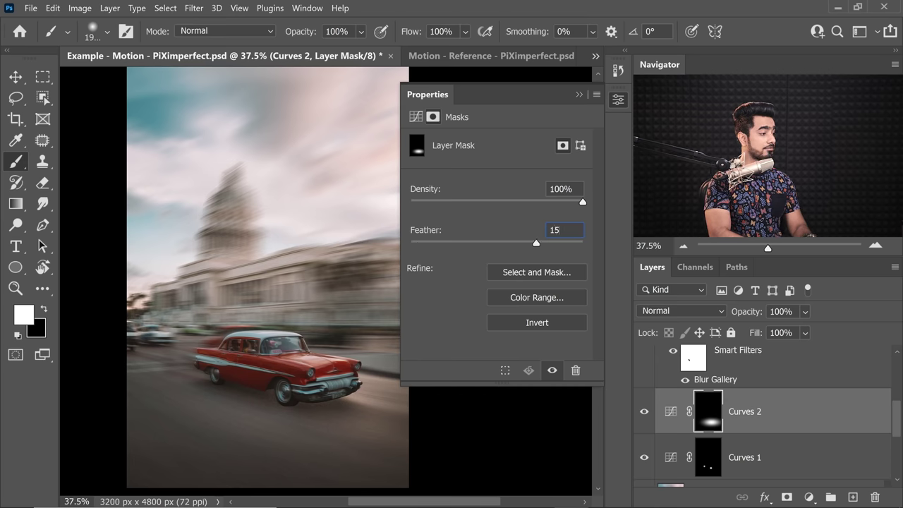
{"action": "left_click", "coordinate": [578, 94]}
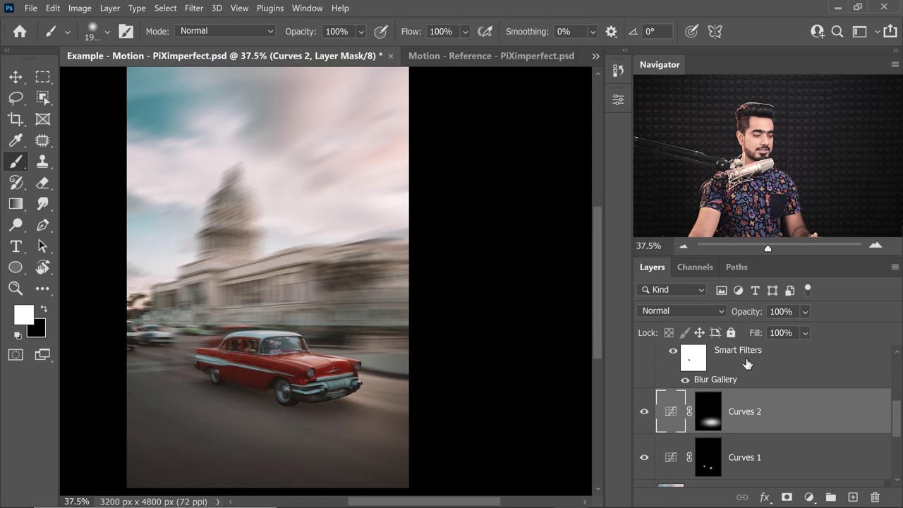
Split the Underlying Layer black Blend If slider so tones below 43 stay unbrightened.
{"action": "double_click", "coordinate": [790, 411]}
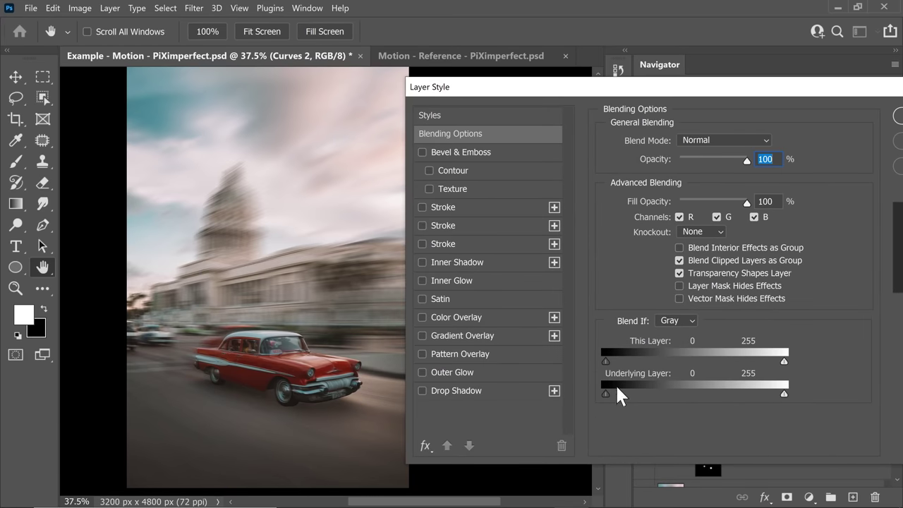
{"action": "left_click_drag", "start_coordinate": [606, 393], "coordinate": [704, 388]}
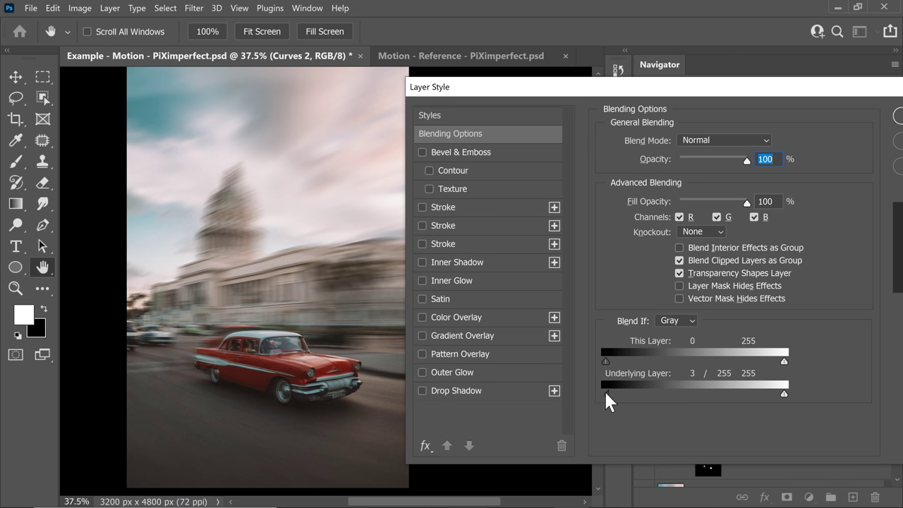
{"action": "left_click_drag", "start_coordinate": [604, 393], "coordinate": [634, 392]}
{"action": "key", "text": "b"}
{"action": "key", "text": "Return"}
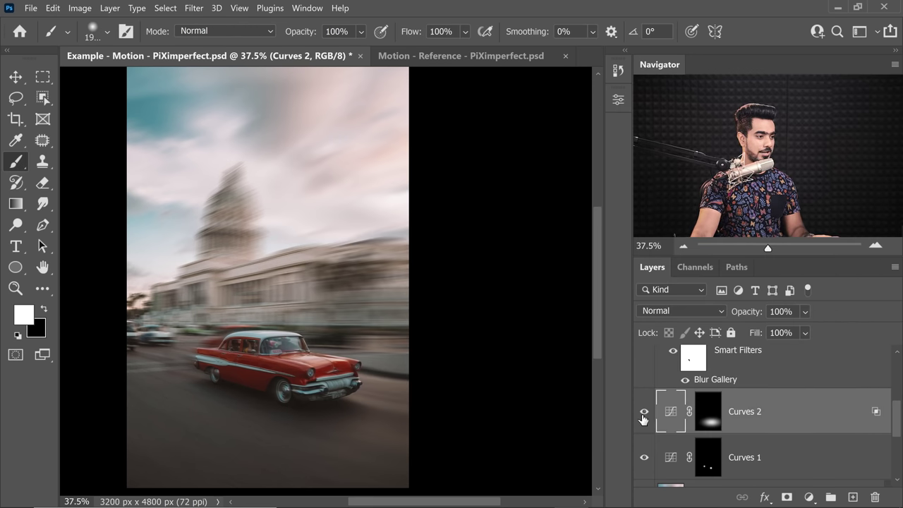
Toggle Curves 2 visibility off and on to compare the spotlight effect.
{"action": "left_click", "coordinate": [643, 415]}
{"action": "left_click", "coordinate": [642, 415]}
{"action": "left_click", "coordinate": [643, 416]}
{"action": "left_click", "coordinate": [644, 416]}
{"action": "double_click", "coordinate": [670, 411]}
Ease back Curves 2's white point, then add Curves 3 with a raised curve and inverted mask.
{"action": "left_click_drag", "start_coordinate": [484, 333], "coordinate": [495, 334]}
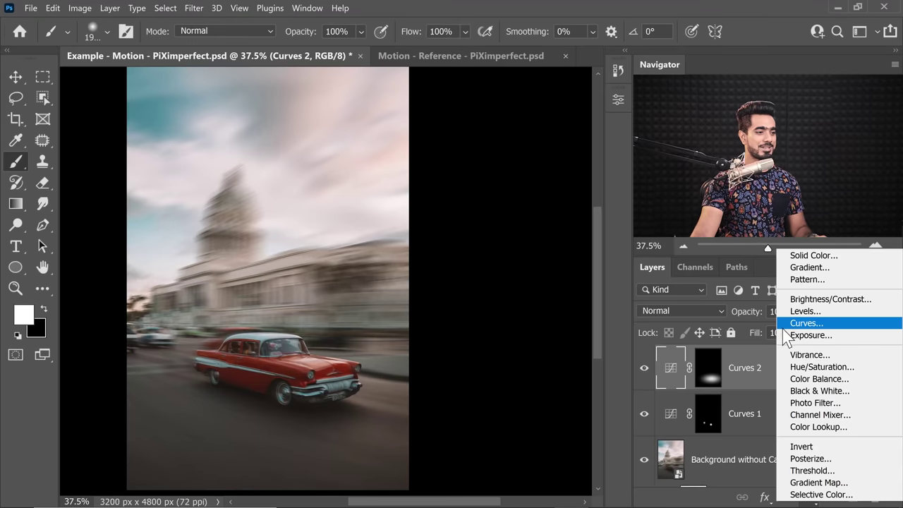
{"action": "left_click", "coordinate": [795, 323]}
{"action": "left_click", "coordinate": [536, 215]}
{"action": "left_click_drag", "start_coordinate": [535, 214], "coordinate": [523, 202]}
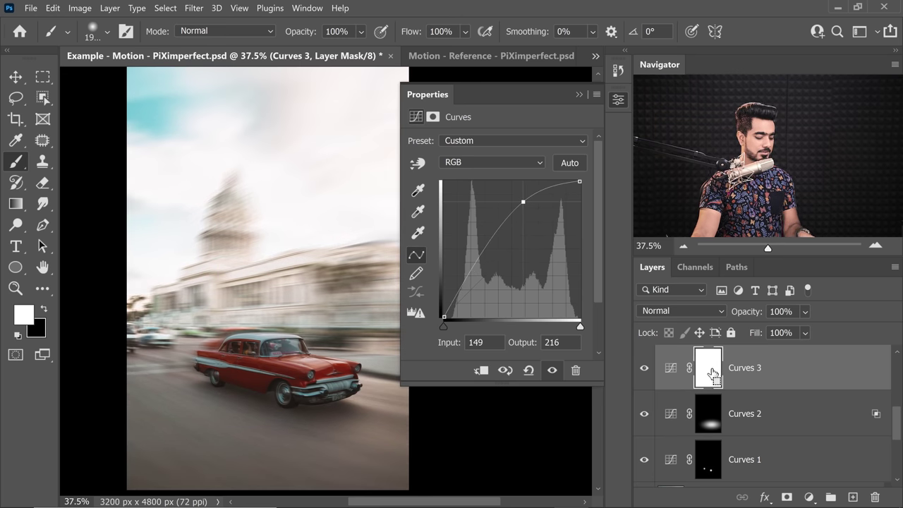
{"action": "key", "text": "ctrl+i"}
{"action": "left_click", "coordinate": [579, 94]}
Paint Curves 3's mask white over the road and black over the car and building.
{"action": "left_click_drag", "start_coordinate": [232, 332], "coordinate": [237, 339]}
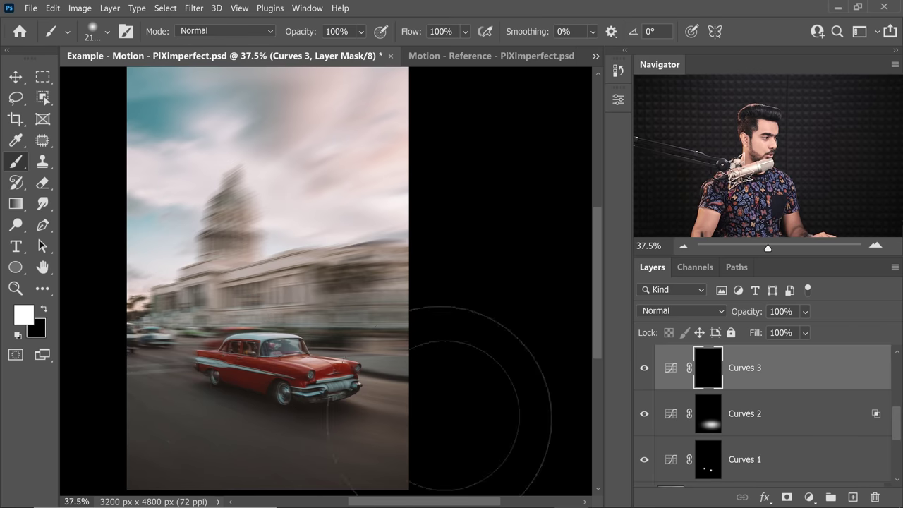
{"action": "left_click_drag", "start_coordinate": [262, 203], "coordinate": [282, 236]}
{"action": "mouse_move", "coordinate": [282, 236]}
{"action": "left_mouse_down"}
{"action": "mouse_move", "coordinate": [207, 234]}
{"action": "mouse_move", "coordinate": [147, 237]}
{"action": "left_mouse_up"}
{"action": "left_click_drag", "start_coordinate": [234, 276], "coordinate": [151, 282]}
{"action": "key", "text": "x"}
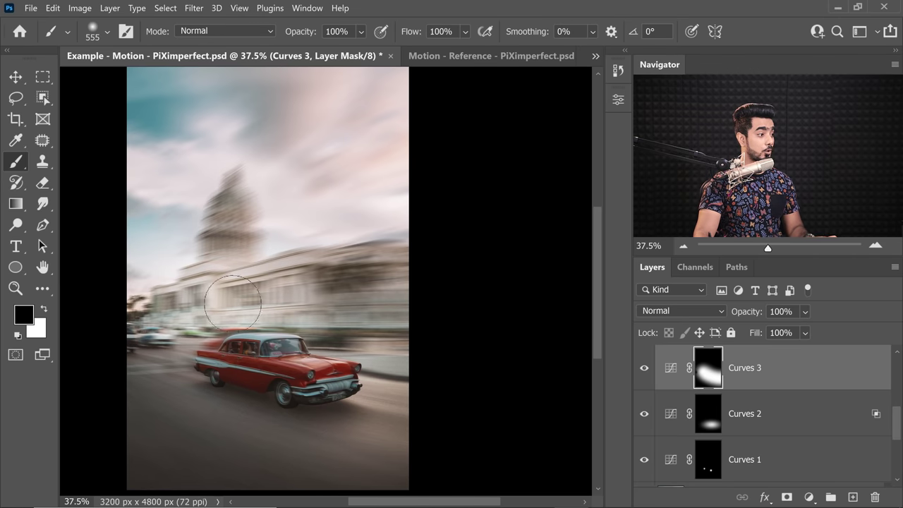
{"action": "left_click_drag", "start_coordinate": [174, 326], "coordinate": [442, 326]}
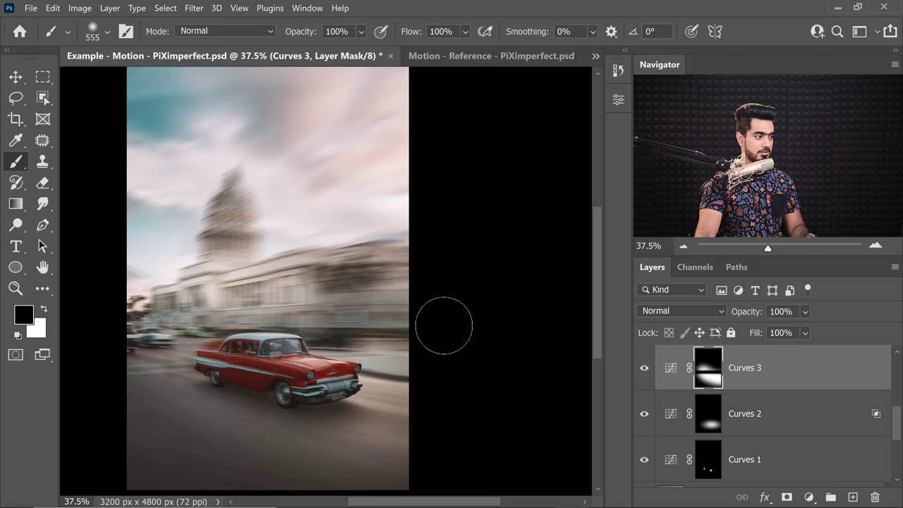
{"action": "left_click", "coordinate": [715, 373], "text": "alt"}
{"action": "left_click", "coordinate": [713, 376], "text": "alt"}
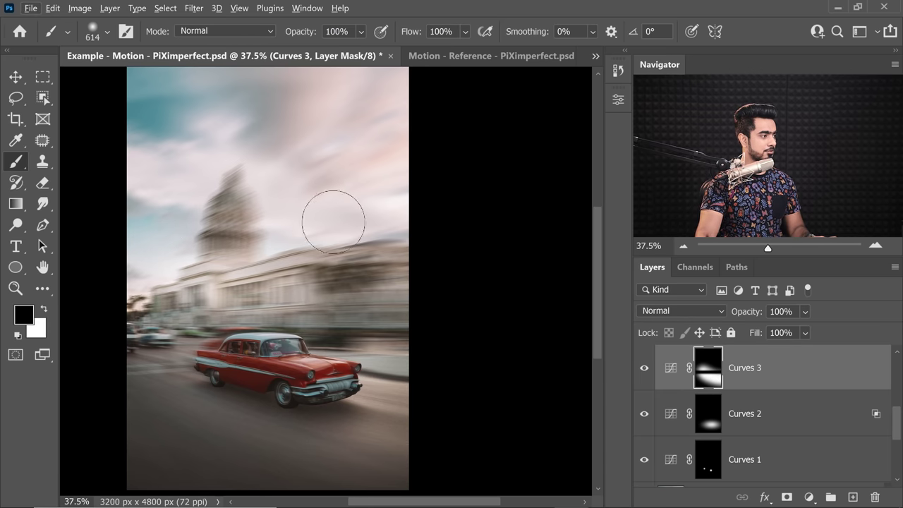
{"action": "mouse_move", "coordinate": [210, 237]}
{"action": "left_mouse_down"}
{"action": "mouse_move", "coordinate": [290, 249]}
{"action": "mouse_move", "coordinate": [425, 314]}
{"action": "left_mouse_up"}
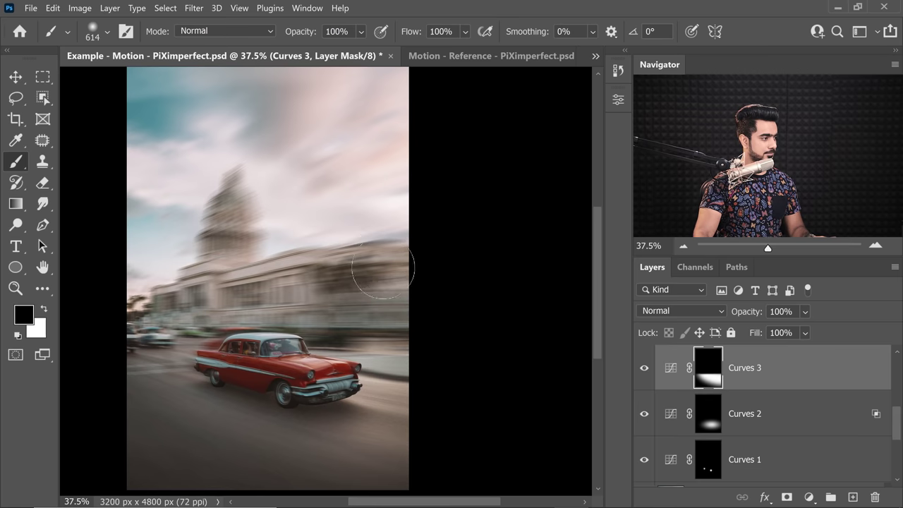
Drag Curves 3's Underlying Layer black Blend If slider to about 40 to spare the shadows.
{"action": "key", "text": "ctrl+0"}
{"action": "double_click", "coordinate": [803, 381]}
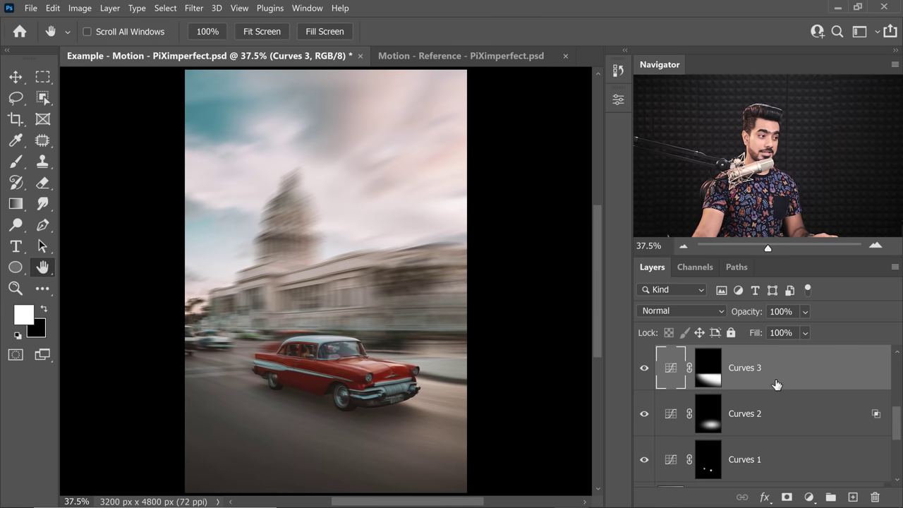
{"action": "left_click_drag", "start_coordinate": [529, 84], "coordinate": [673, 75]}
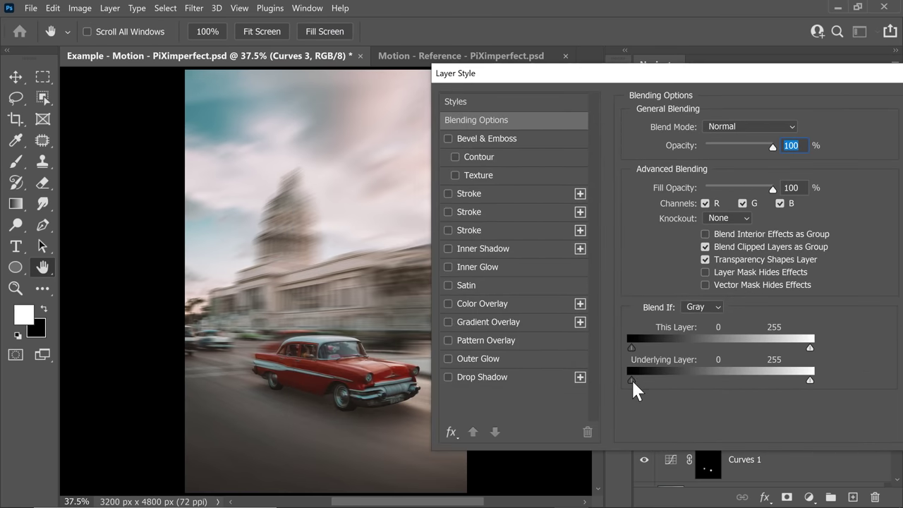
{"action": "left_click_drag", "start_coordinate": [632, 380], "coordinate": [809, 372]}
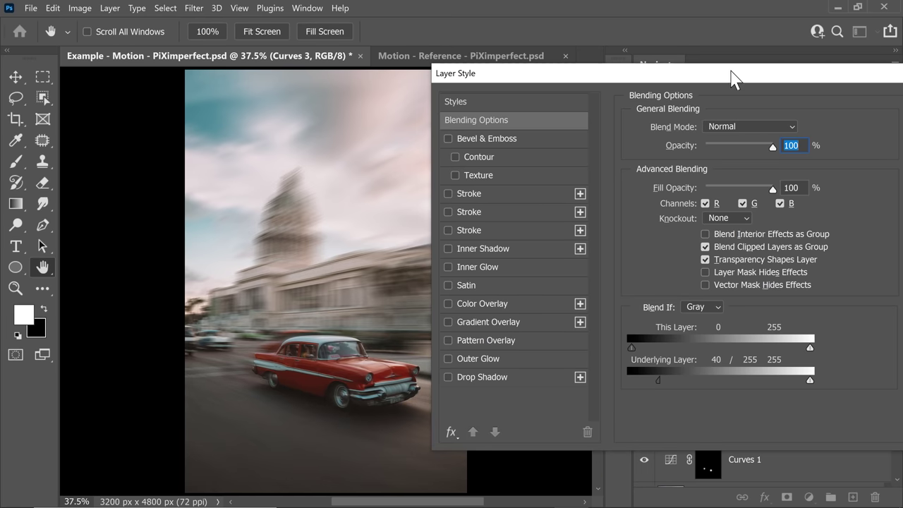
{"action": "left_click_drag", "start_coordinate": [734, 78], "coordinate": [505, 91]}
{"action": "left_click", "coordinate": [748, 121]}
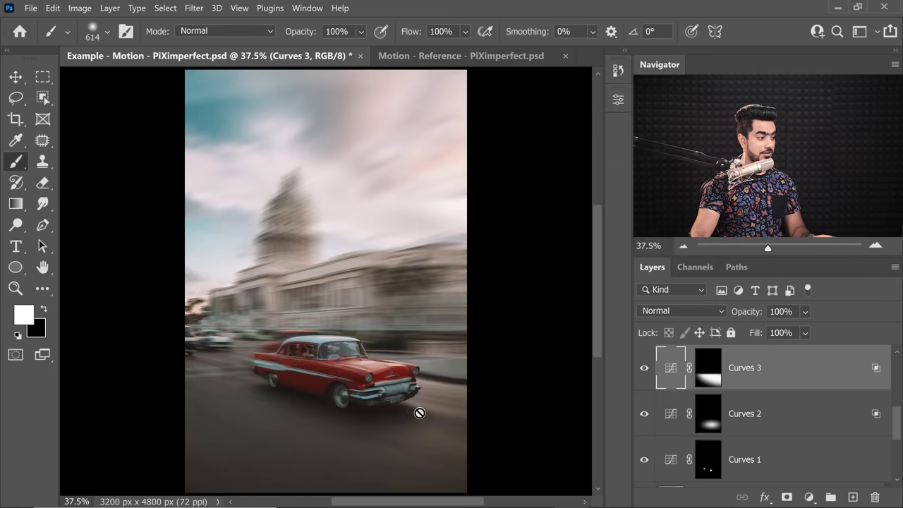
Hide and re-show Curves 2 and Curves 3 to compare the road brightening.
{"action": "left_click", "coordinate": [645, 411]}
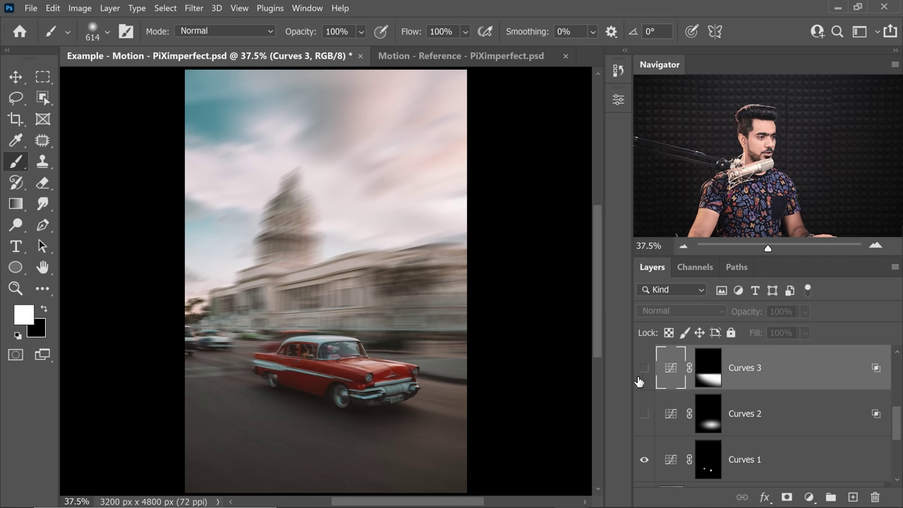
{"action": "left_click", "coordinate": [644, 370]}
{"action": "left_click", "coordinate": [644, 413]}
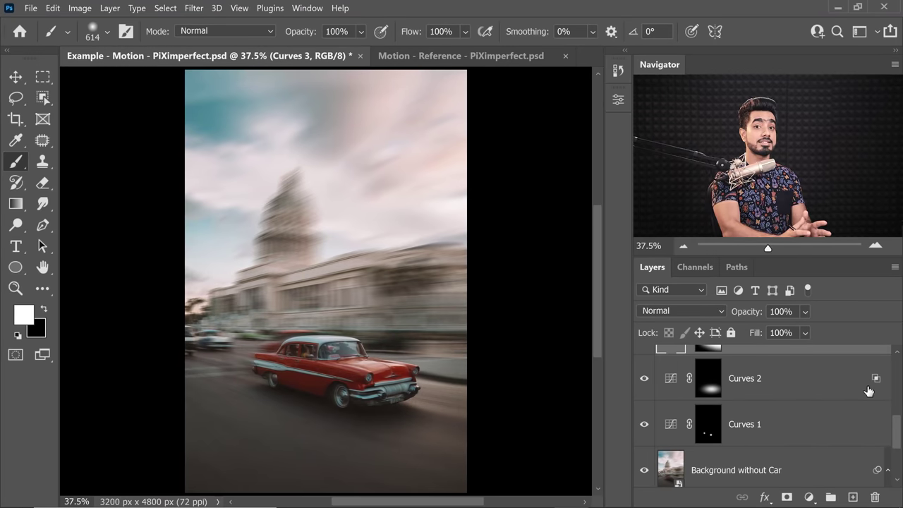
{"action": "scroll", "coordinate": [868, 391], "scroll_direction": "up", "scroll_amount": 5}
Add a Curves 4 layer above Flash Blur with a raised curve and an inverted mask.
{"action": "left_click", "coordinate": [800, 377]}
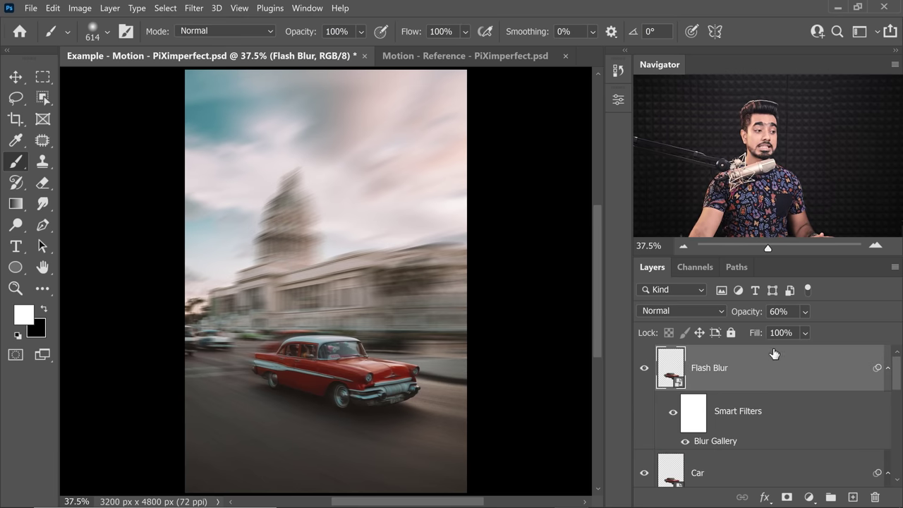
{"action": "left_click", "coordinate": [811, 496]}
{"action": "left_click", "coordinate": [821, 328]}
{"action": "left_click_drag", "start_coordinate": [510, 236], "coordinate": [511, 228]}
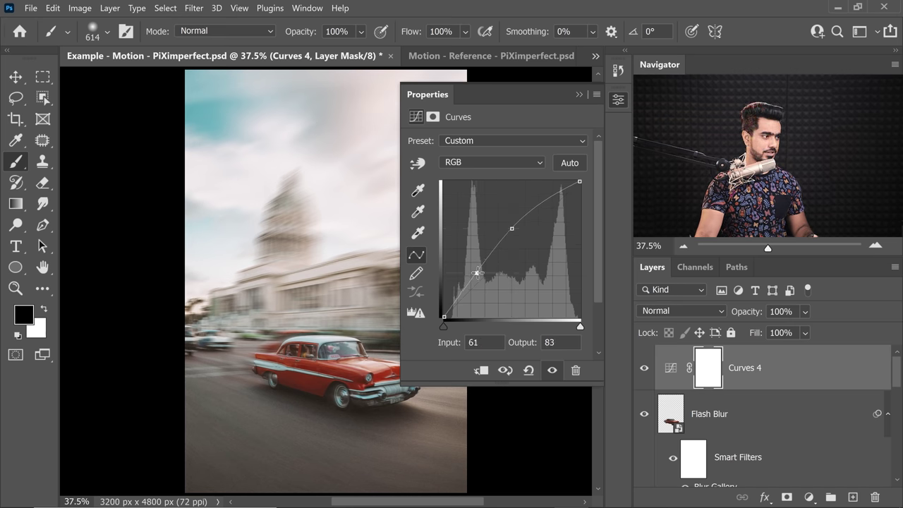
{"action": "left_click", "coordinate": [698, 362]}
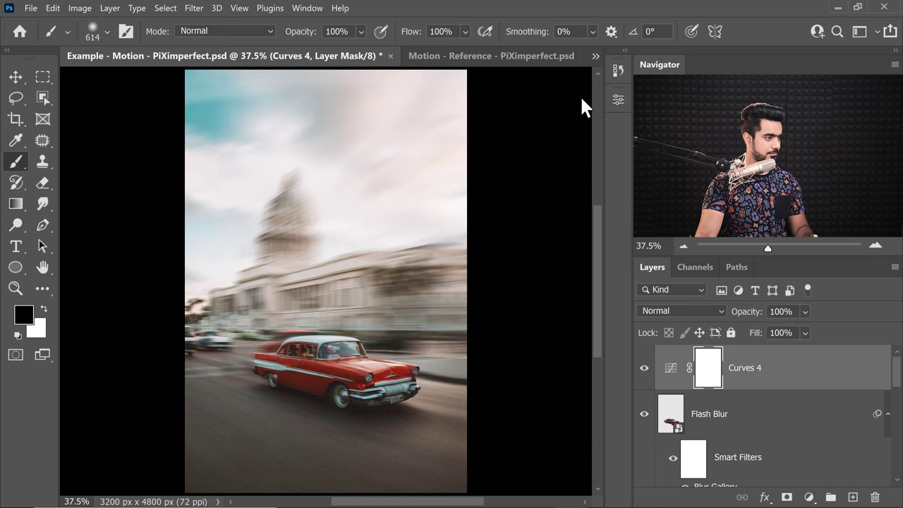
{"action": "key", "text": "ctrl+i"}
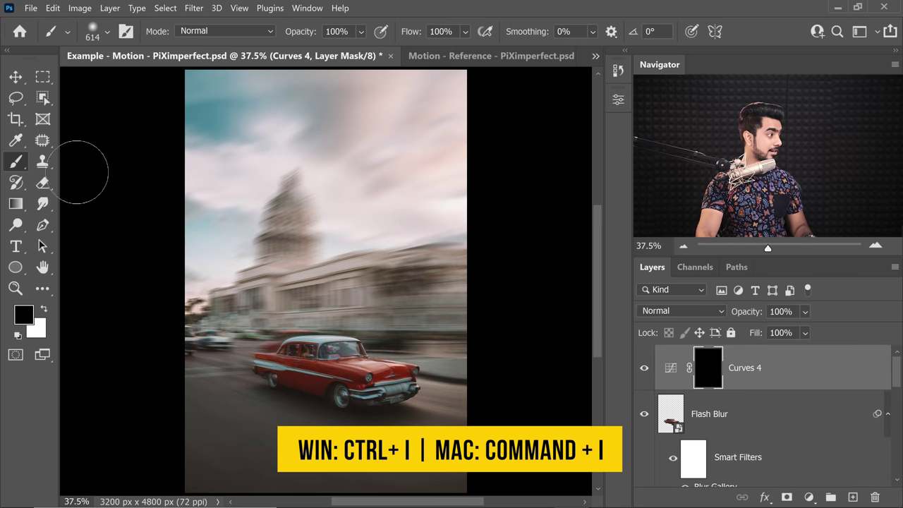
Paint white onto the car in Curves 4's mask with a large brush for a spotlight.
{"action": "mouse_move", "coordinate": [339, 336]}
{"action": "left_mouse_down"}
{"action": "mouse_move", "coordinate": [409, 329]}
{"action": "mouse_move", "coordinate": [393, 359]}
{"action": "mouse_move", "coordinate": [356, 353]}
{"action": "mouse_move", "coordinate": [350, 361]}
{"action": "left_mouse_up"}
{"action": "key", "text": "x"}
{"action": "left_click", "coordinate": [349, 361]}
Set Curves 4 opacity to 75% and toggle it off and on to compare.
{"action": "key", "text": "Return"}
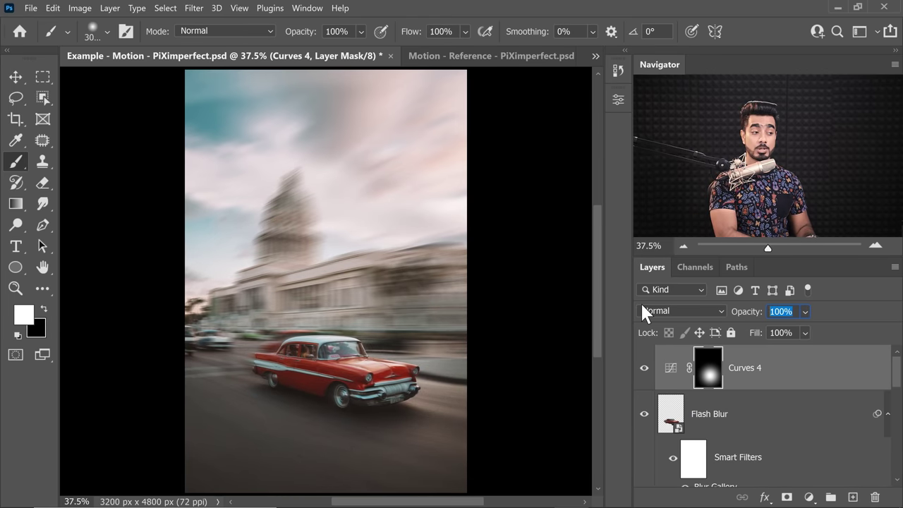
{"action": "type", "text": "75"}
{"action": "key", "text": "Return"}
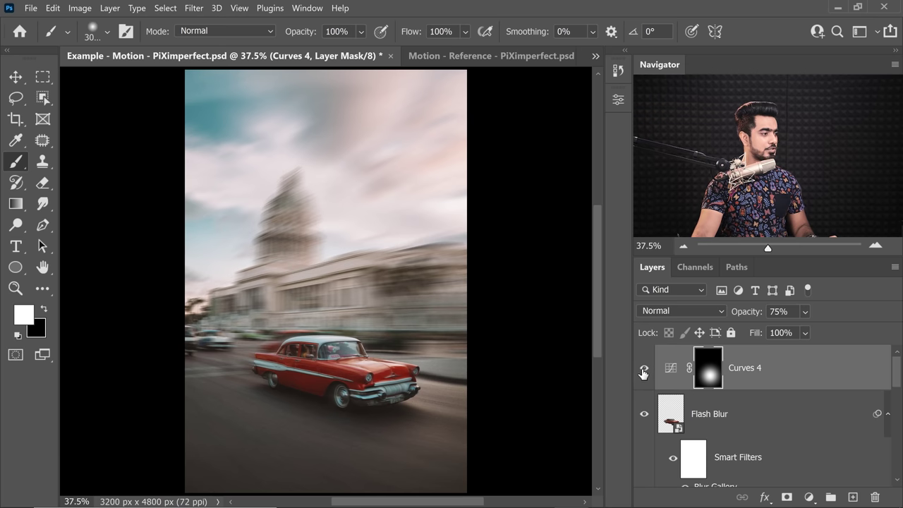
{"action": "left_click", "coordinate": [643, 368]}
{"action": "left_click", "coordinate": [643, 369]}
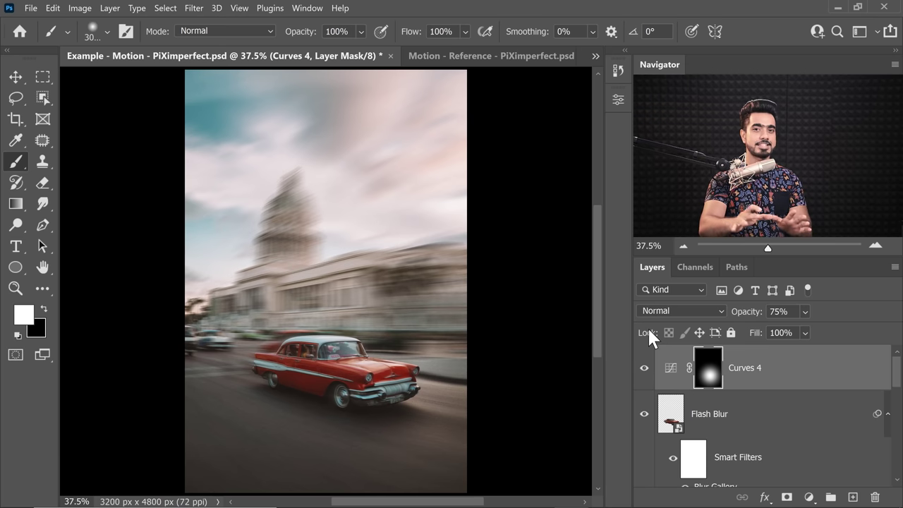
Add a Curves 5 layer with the curve pulled down to darken the image.
{"action": "left_click", "coordinate": [810, 496]}
{"action": "left_click", "coordinate": [784, 325]}
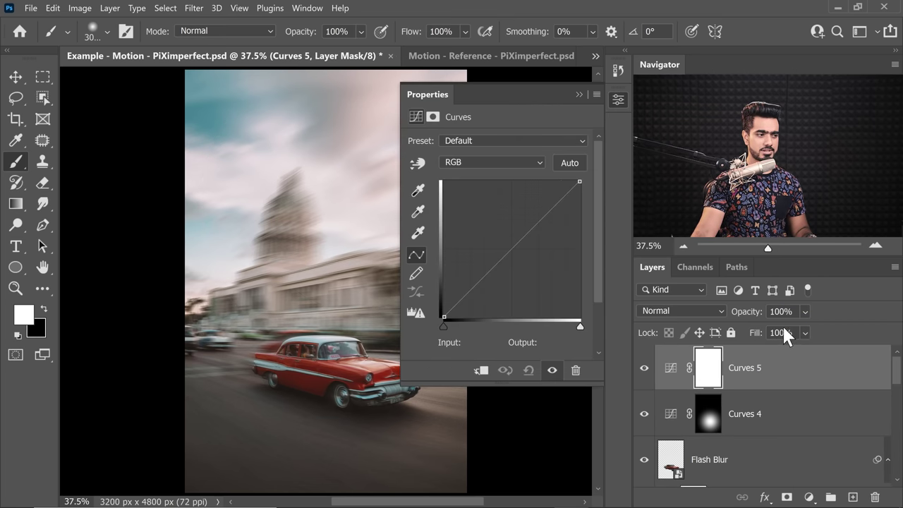
{"action": "left_click_drag", "start_coordinate": [518, 244], "coordinate": [522, 263]}
{"action": "left_click", "coordinate": [579, 96]}
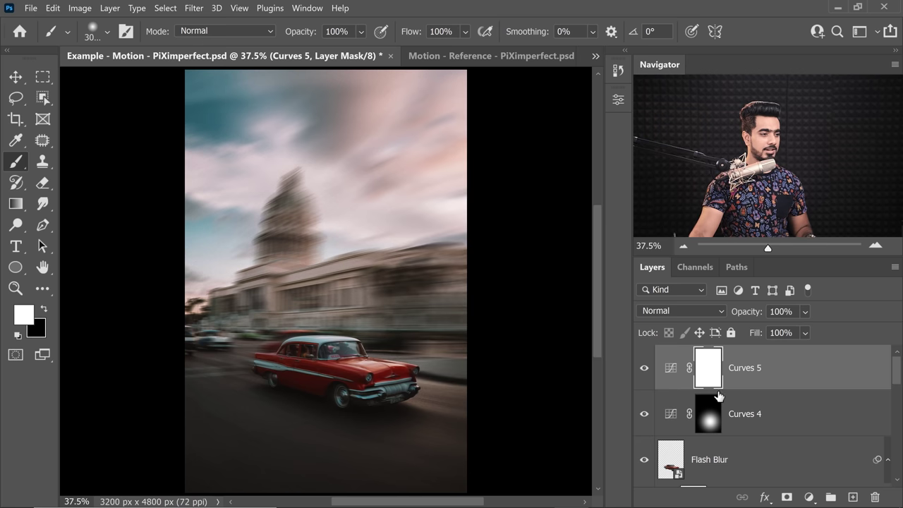
Invert Curves 5's mask and draw a white-to-black gradient so the darkening covers the sky.
{"action": "left_click", "coordinate": [15, 206]}
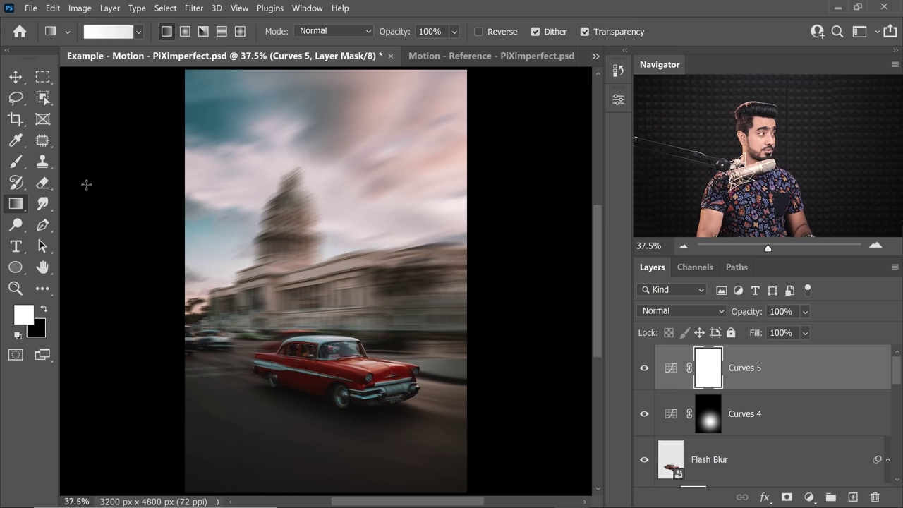
{"action": "left_click", "coordinate": [139, 32]}
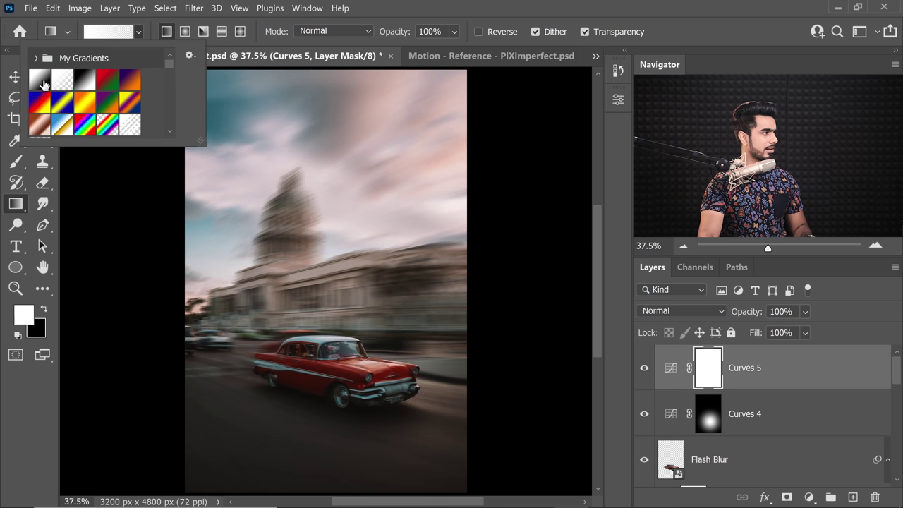
{"action": "left_click", "coordinate": [526, 207]}
{"action": "key", "text": "ctrl+i"}
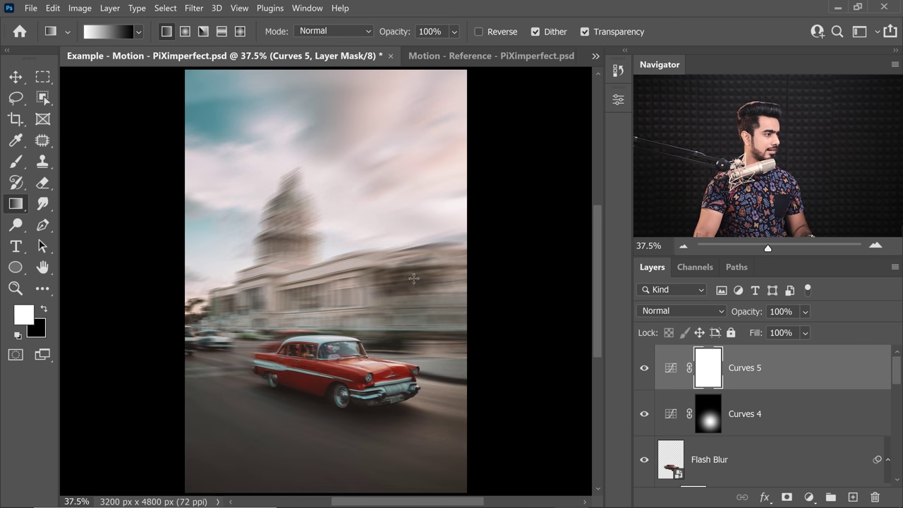
{"action": "mouse_move", "coordinate": [317, 232]}
{"action": "left_mouse_down"}
{"action": "mouse_move", "coordinate": [323, 266]}
{"action": "mouse_move", "coordinate": [316, 252]}
{"action": "left_mouse_up"}
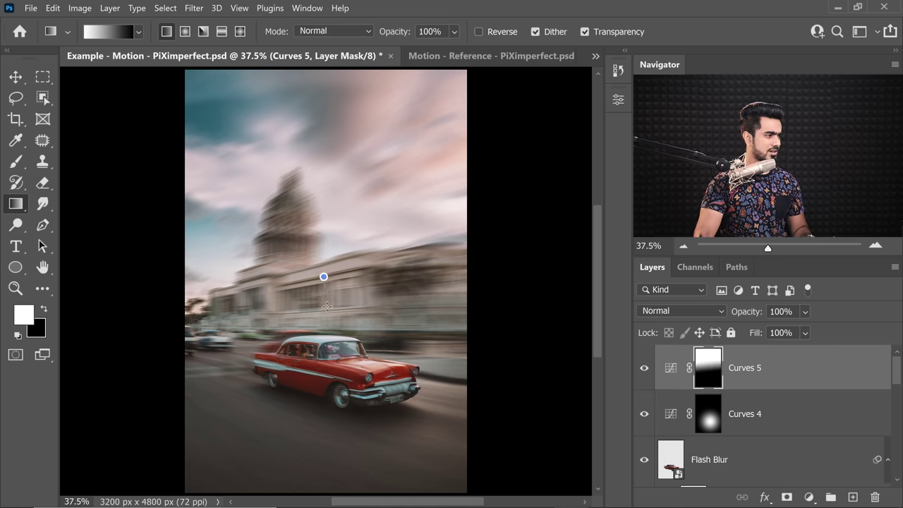
{"action": "left_click_drag", "start_coordinate": [330, 310], "coordinate": [329, 345]}
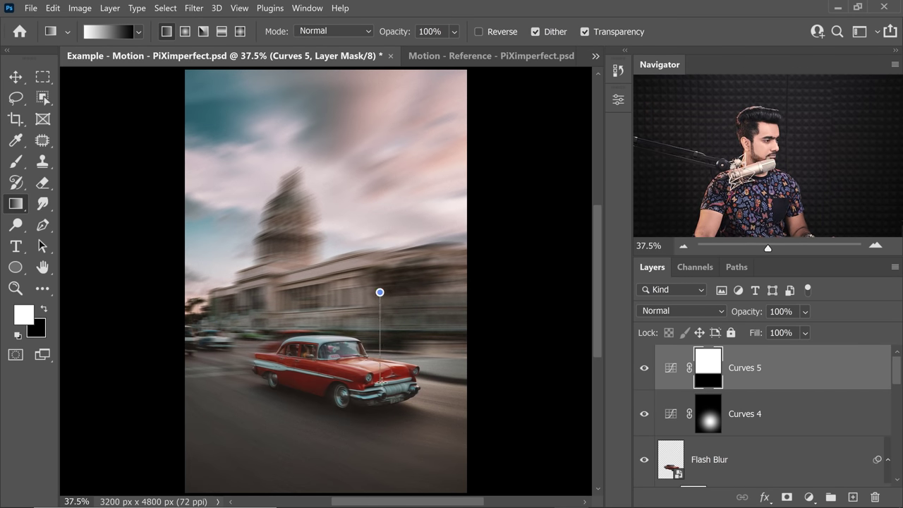
{"action": "left_click_drag", "start_coordinate": [380, 380], "coordinate": [380, 382]}
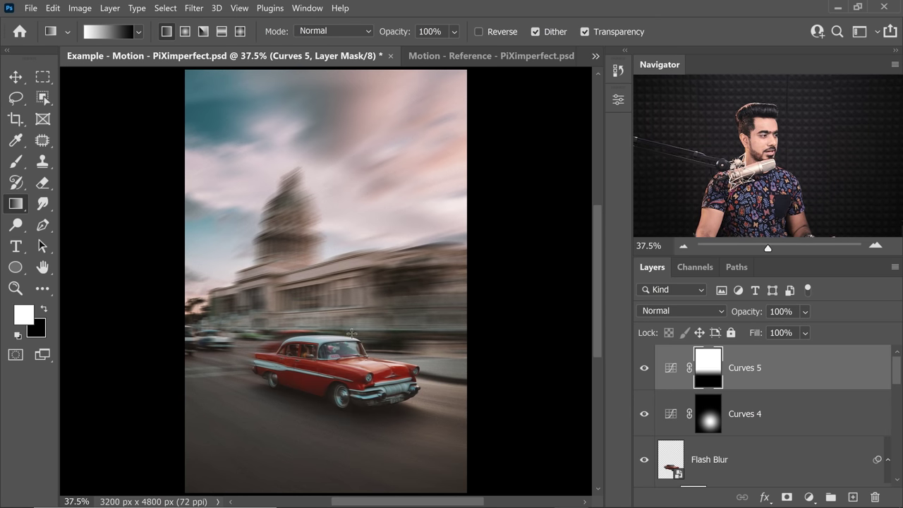
Compare Curves 5 on and off, then move it below Car, just above Curves 3.
{"action": "left_click", "coordinate": [644, 368]}
{"action": "left_click", "coordinate": [643, 367]}
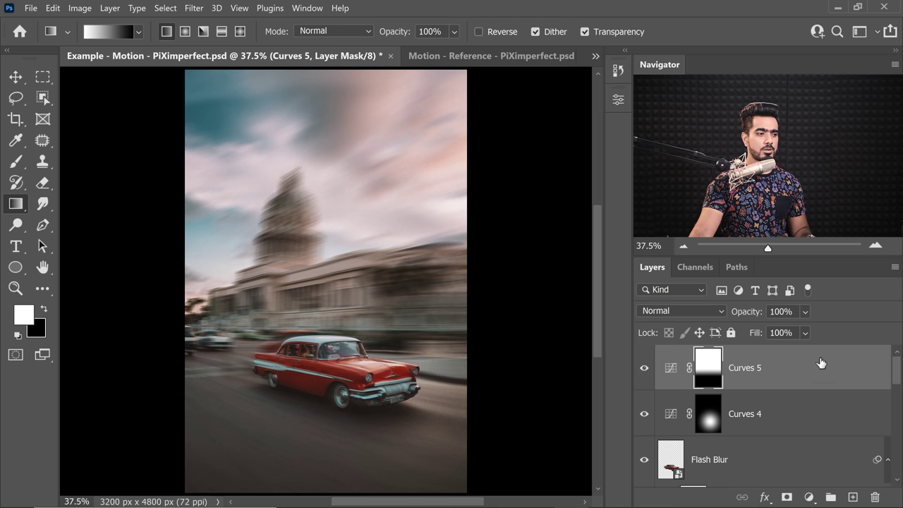
{"action": "scroll", "coordinate": [821, 466], "scroll_direction": "down", "scroll_amount": 5}
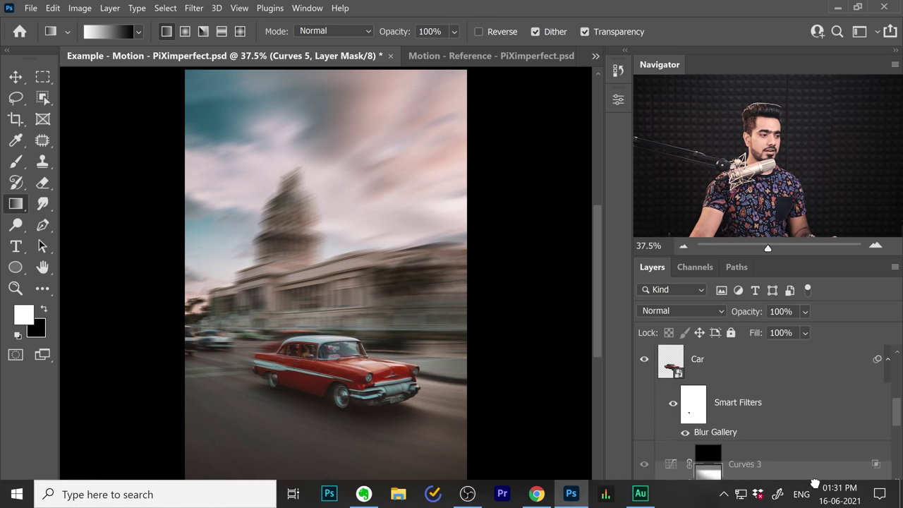
{"action": "left_click_drag", "start_coordinate": [814, 479], "coordinate": [802, 462]}
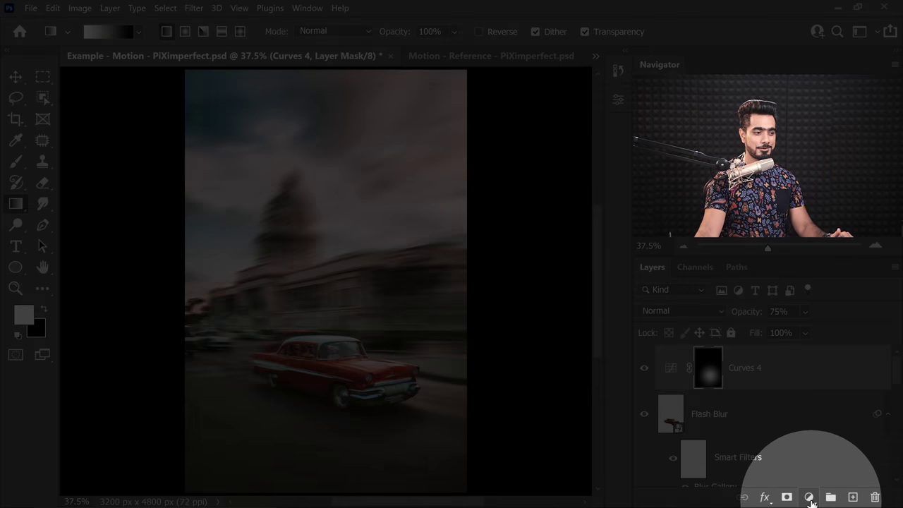
Add a Color Lookup 1 layer using the Crisp_Warm.look 3DLUT and target the layer itself.
{"action": "left_click", "coordinate": [809, 497]}
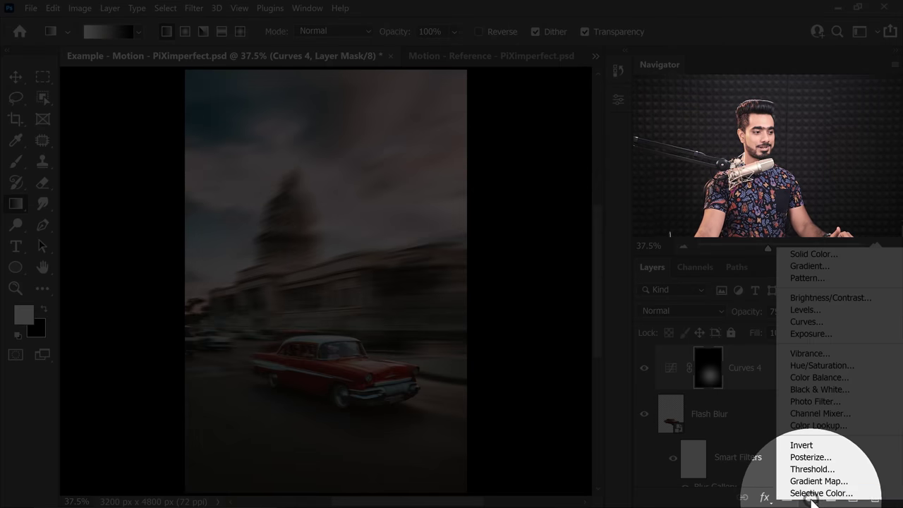
{"action": "left_click", "coordinate": [801, 428]}
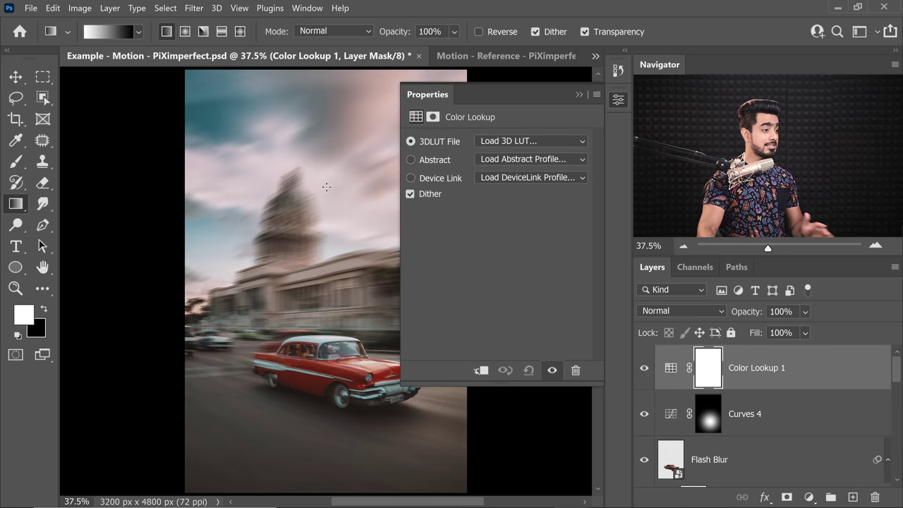
{"action": "left_click", "coordinate": [531, 141]}
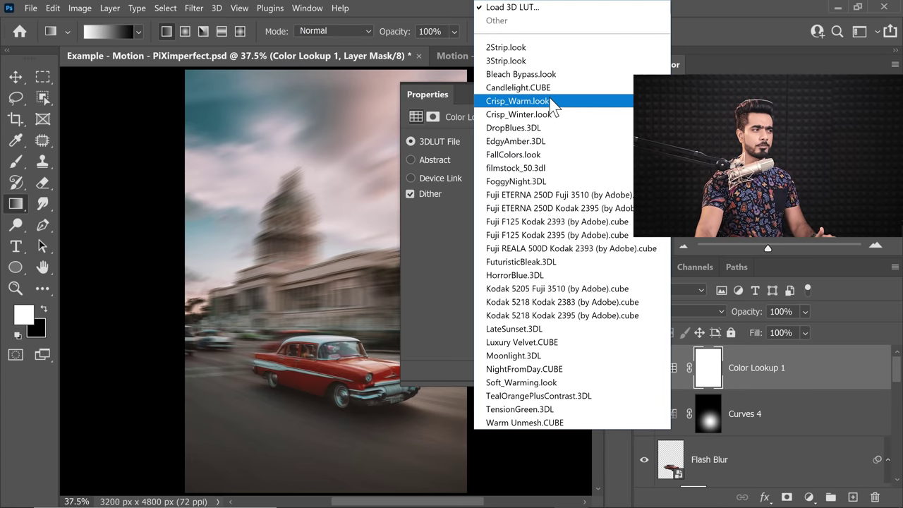
{"action": "left_click", "coordinate": [553, 101]}
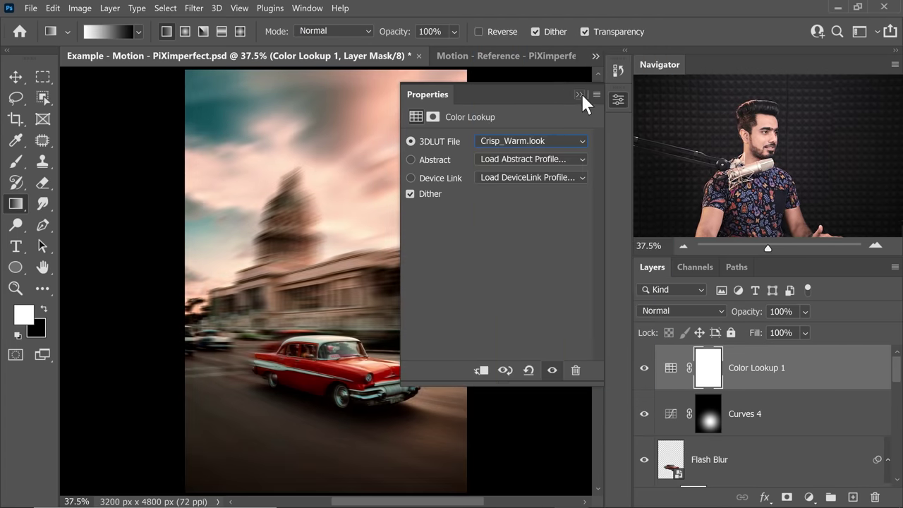
{"action": "left_click", "coordinate": [581, 92]}
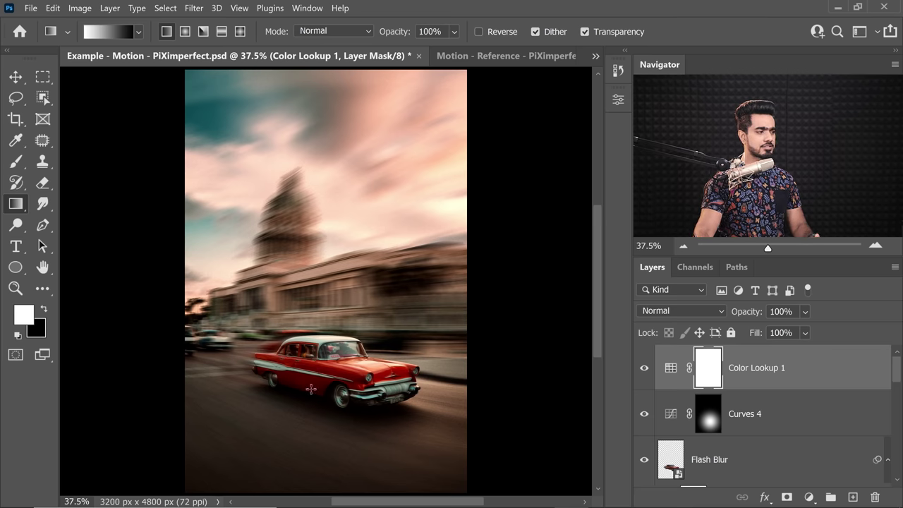
{"action": "left_click", "coordinate": [859, 369]}
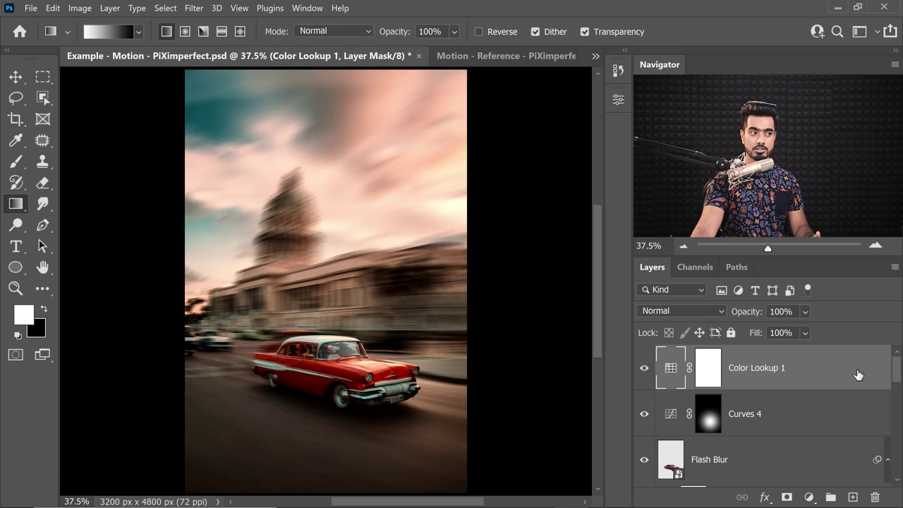
Adjust Color Lookup 1's underlying-layer blending range in Blending Options and confirm.
{"action": "double_click", "coordinate": [847, 370]}
{"action": "left_click_drag", "start_coordinate": [475, 97], "coordinate": [763, 105]}
{"action": "left_click_drag", "start_coordinate": [689, 401], "coordinate": [898, 404]}
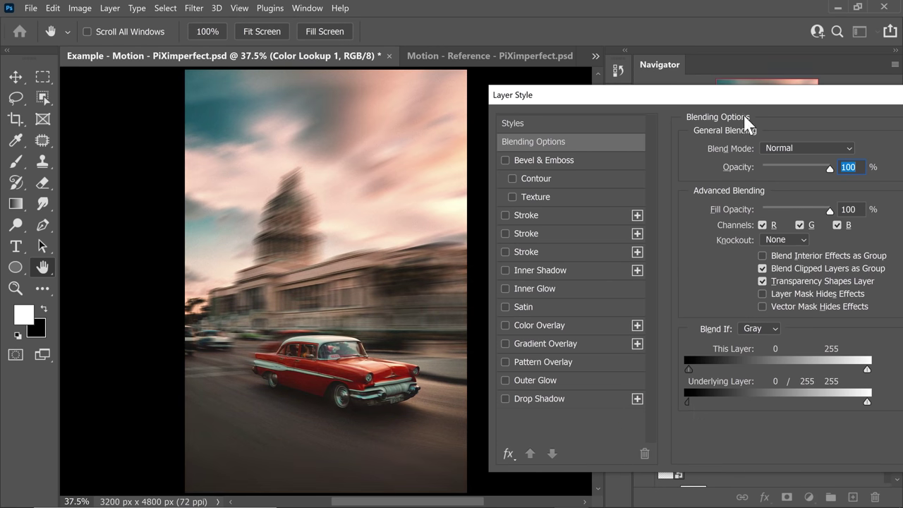
{"action": "left_click_drag", "start_coordinate": [743, 106], "coordinate": [467, 125]}
{"action": "left_click", "coordinate": [727, 143]}
{"action": "key", "text": "g"}
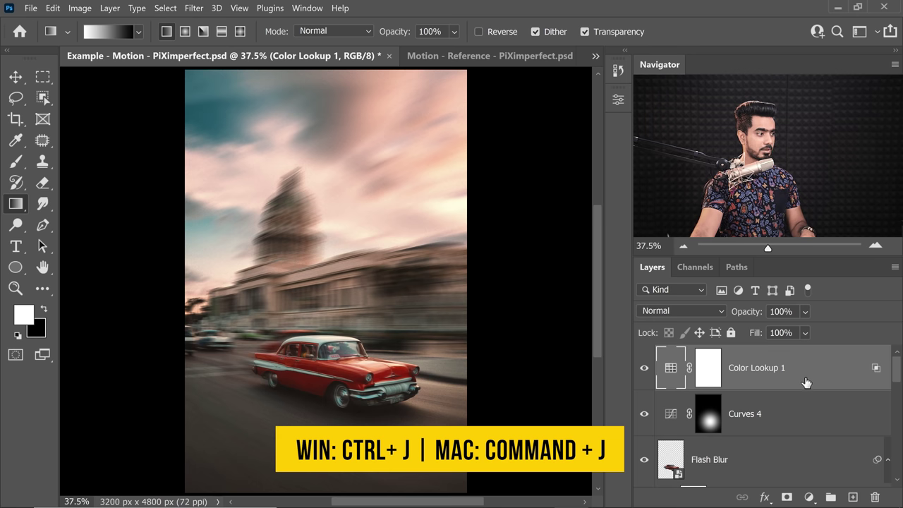
Duplicate Color Lookup 1 and set the copy's opacity to 75%.
{"action": "key", "text": "ctrl+j"}
{"action": "left_click", "coordinate": [707, 368]}
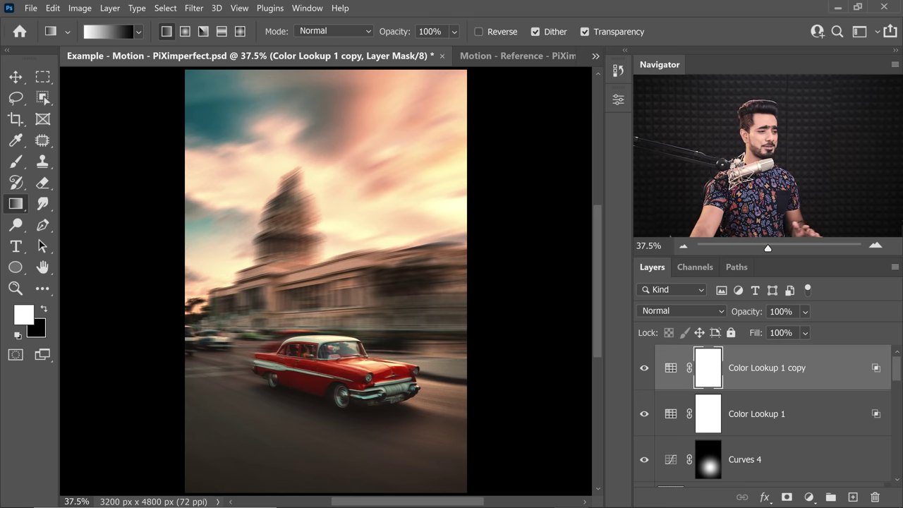
{"action": "left_click", "coordinate": [780, 311]}
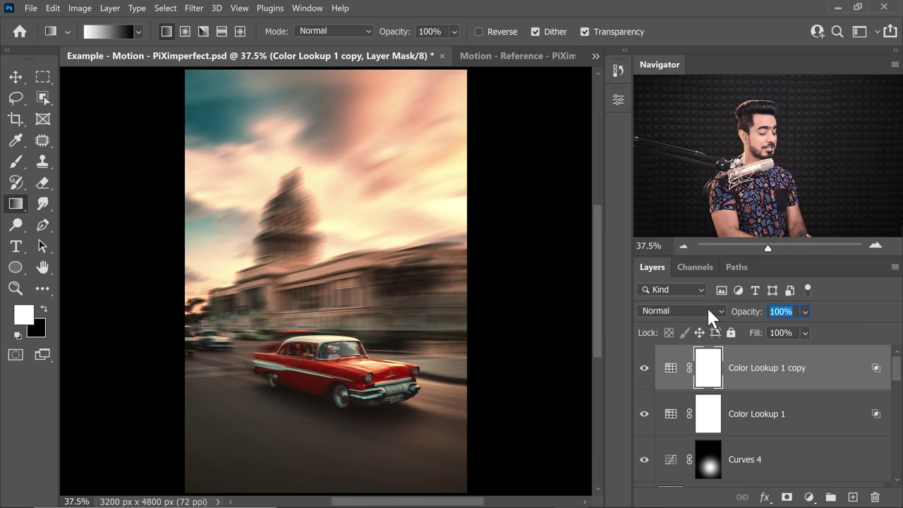
{"action": "type", "text": "75"}
{"action": "key", "text": "Return"}
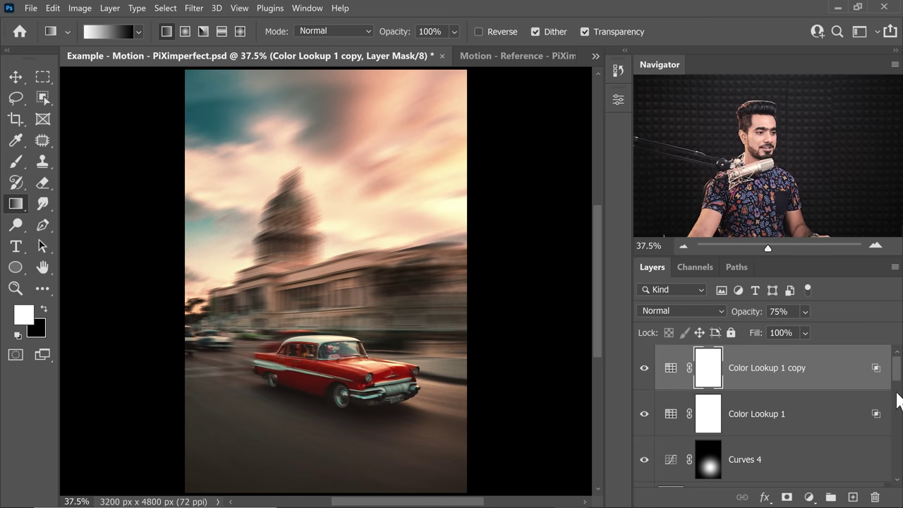
{"action": "scroll", "coordinate": [899, 386], "scroll_direction": "down", "scroll_amount": 5}
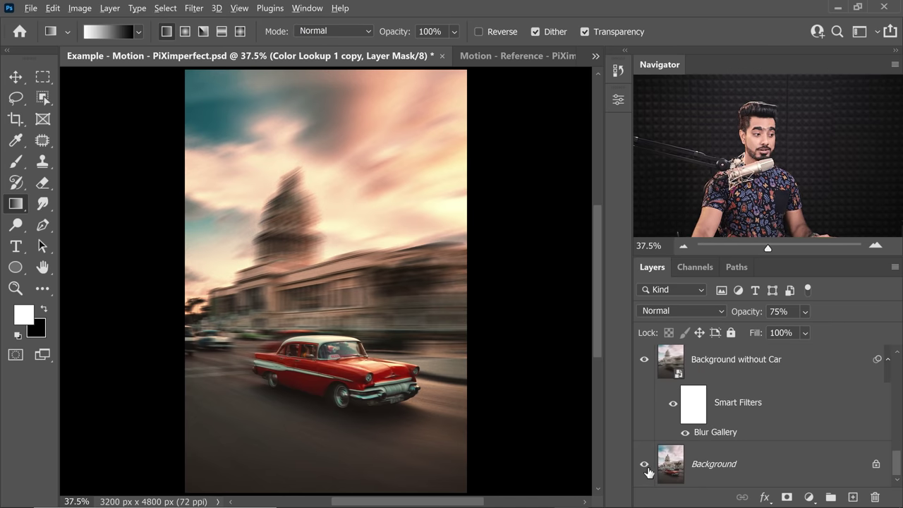
Toggle Background without Car off and on to compare the blur with the original.
{"action": "left_click", "coordinate": [644, 466], "text": "alt"}
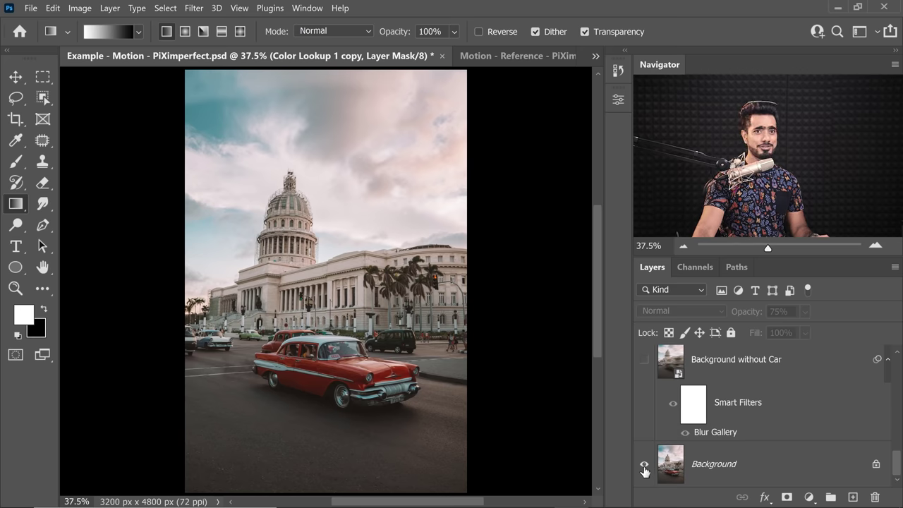
{"action": "left_click", "coordinate": [644, 466], "text": "alt"}
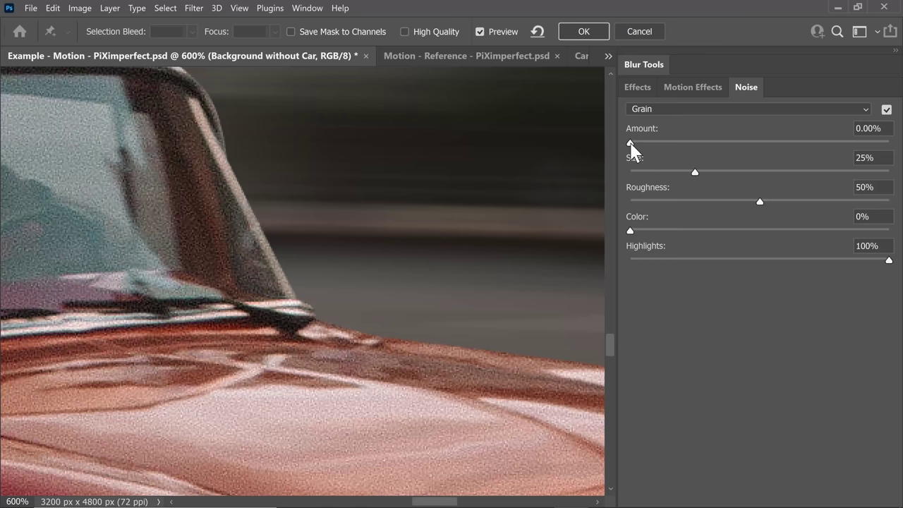
Raise the Blur Gallery grain Amount to 31.88%.
{"action": "left_click_drag", "start_coordinate": [630, 144], "coordinate": [714, 143]}
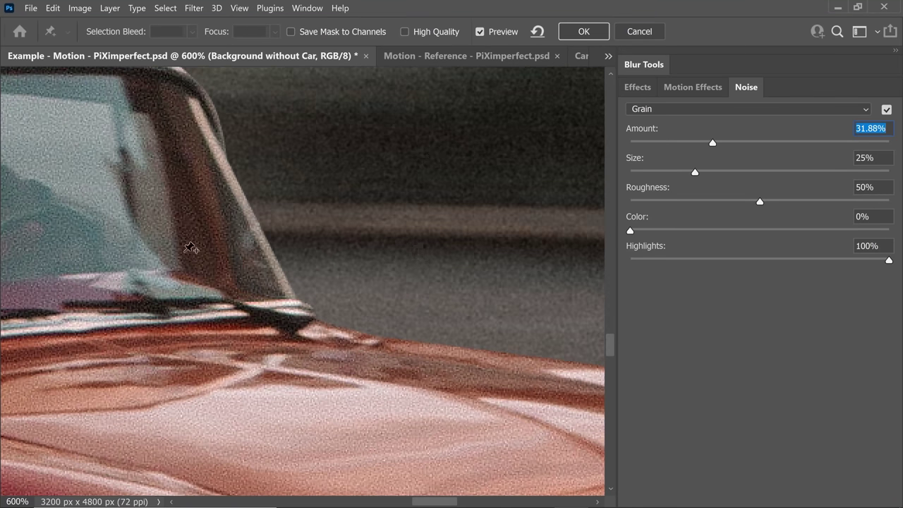